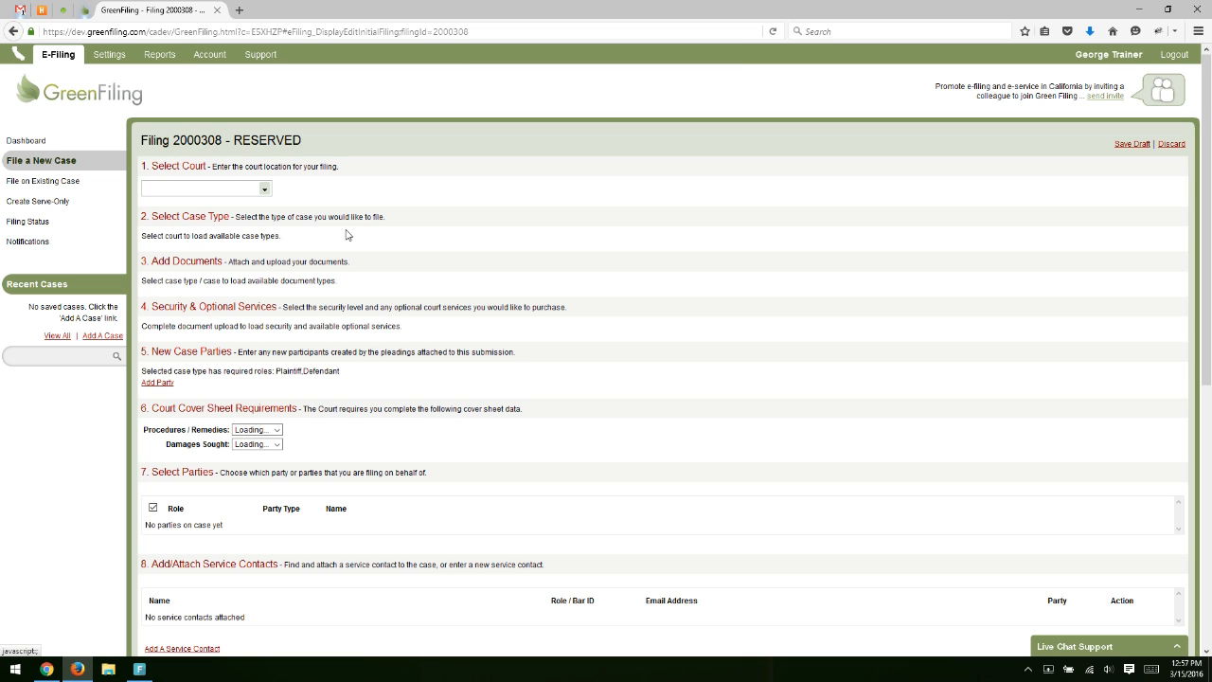
Choose Santa Barbara - Anacapa as the court by searching 'santa'.
left_click(262, 190)
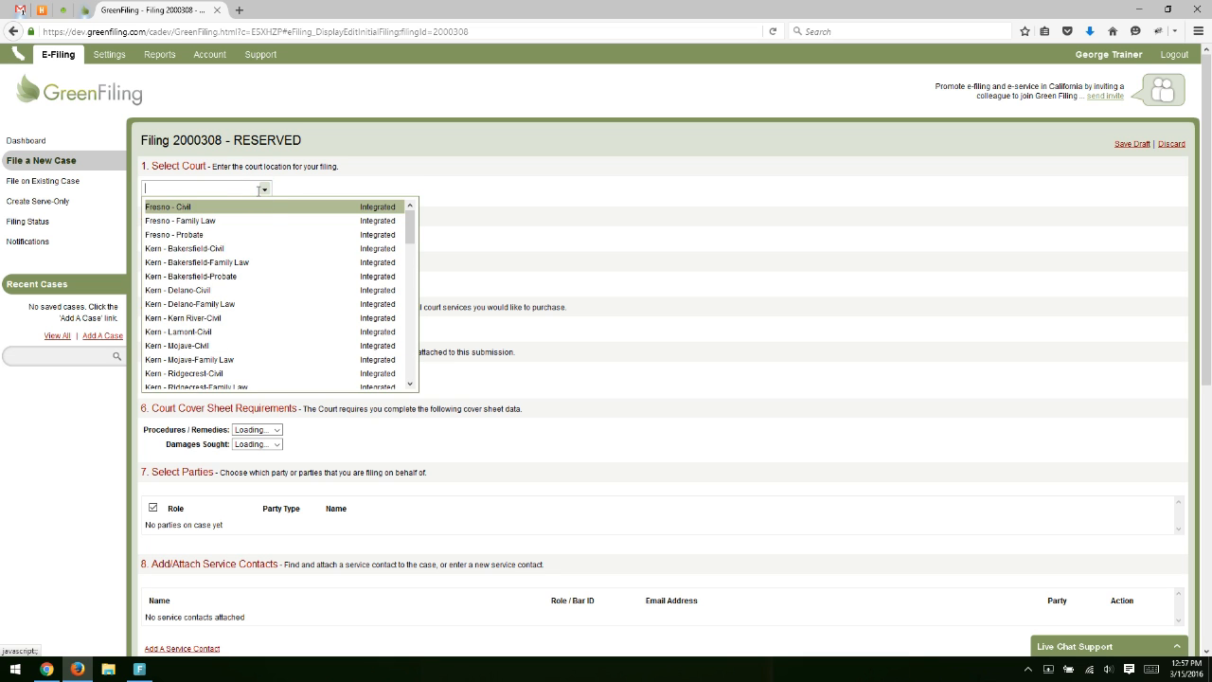
scroll(279, 262, "down", 6)
scroll(286, 288, "up", 6)
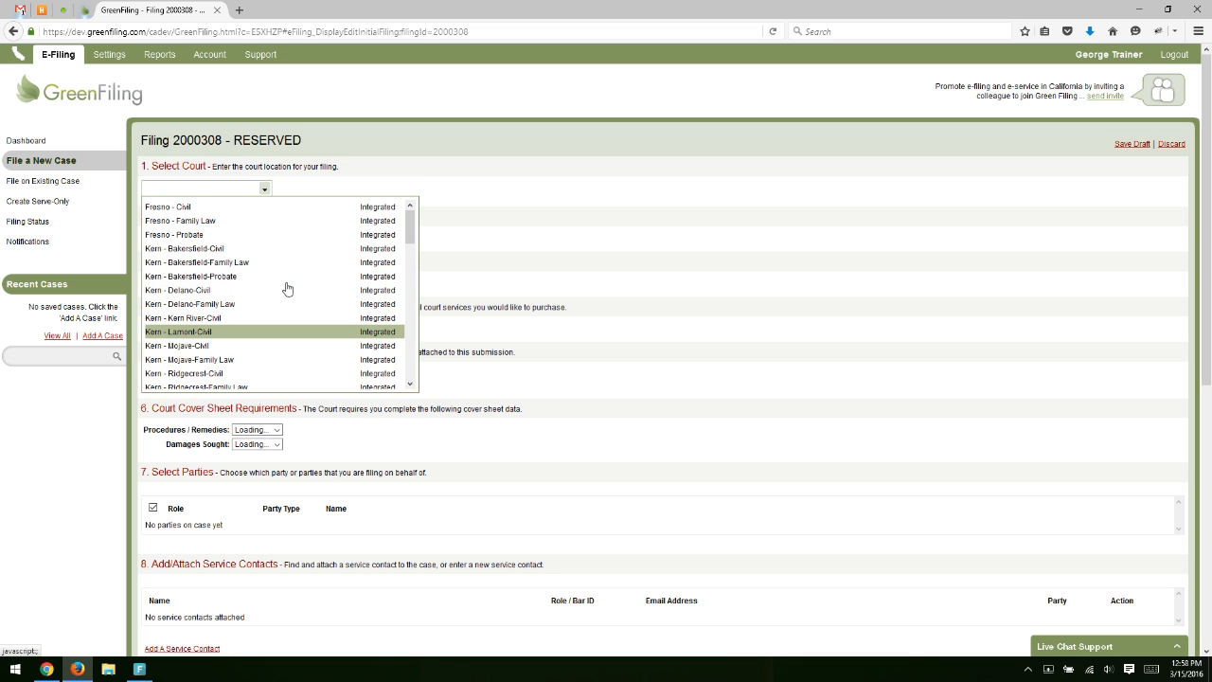
type("santa")
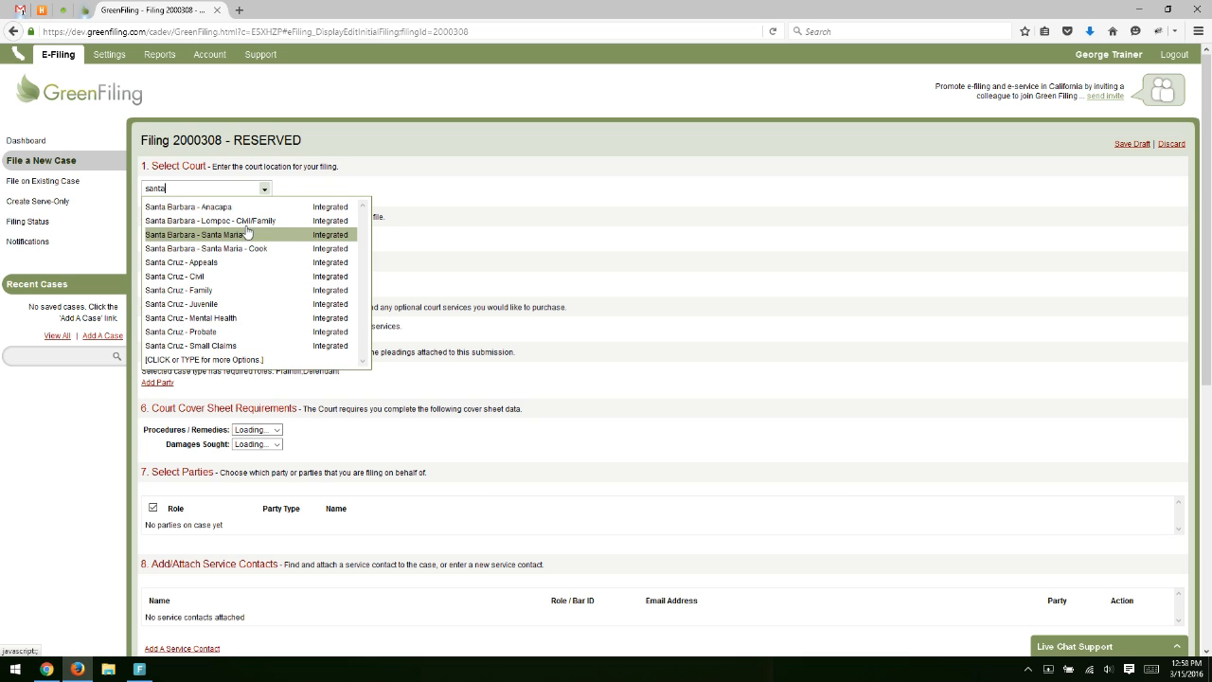
left_click(249, 211)
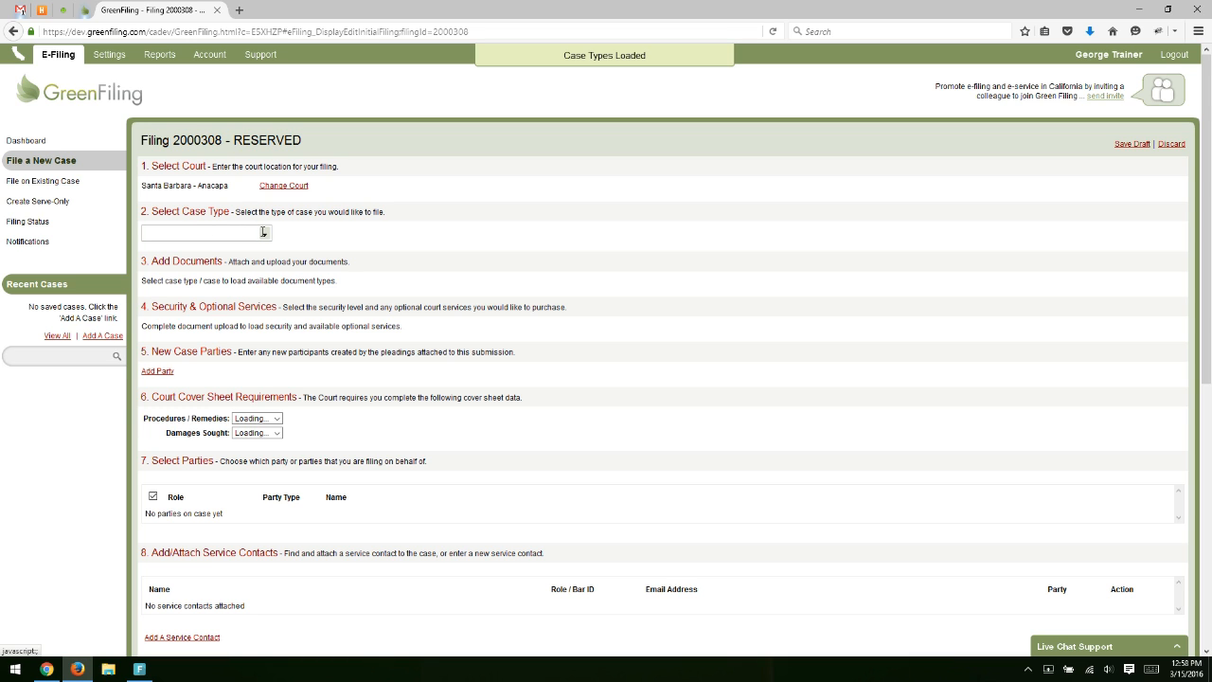
Narrow the case type list to civil options by typing 'civil'.
left_click(263, 232)
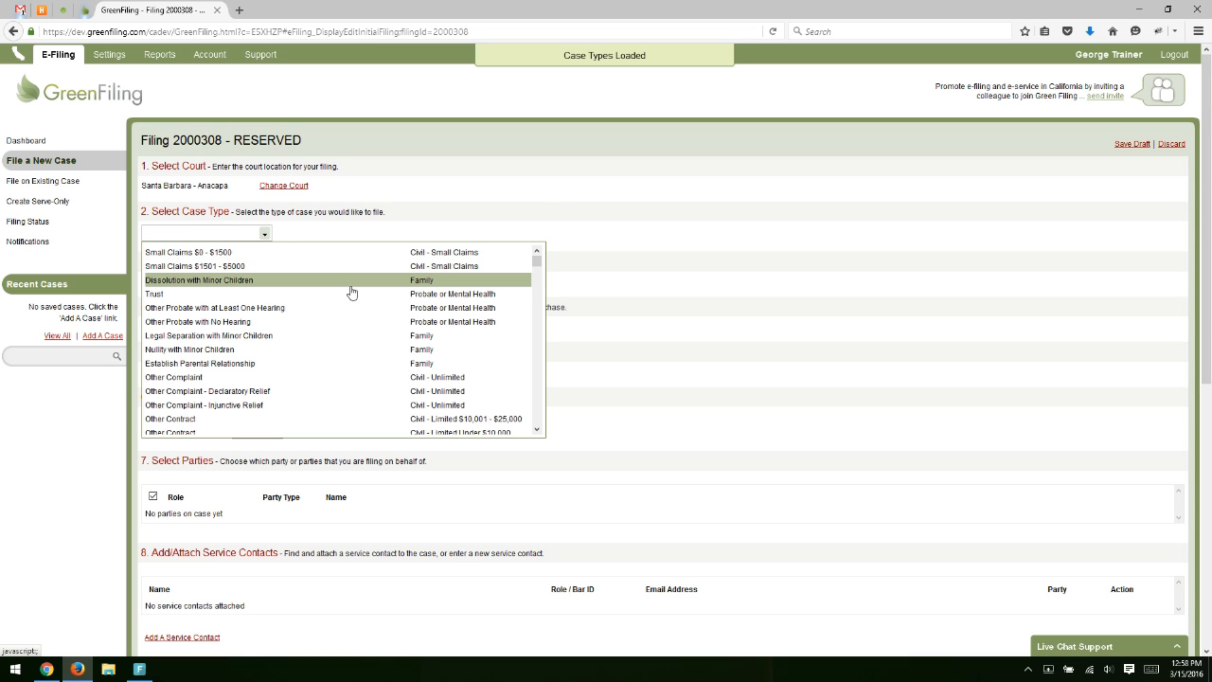
type("civil")
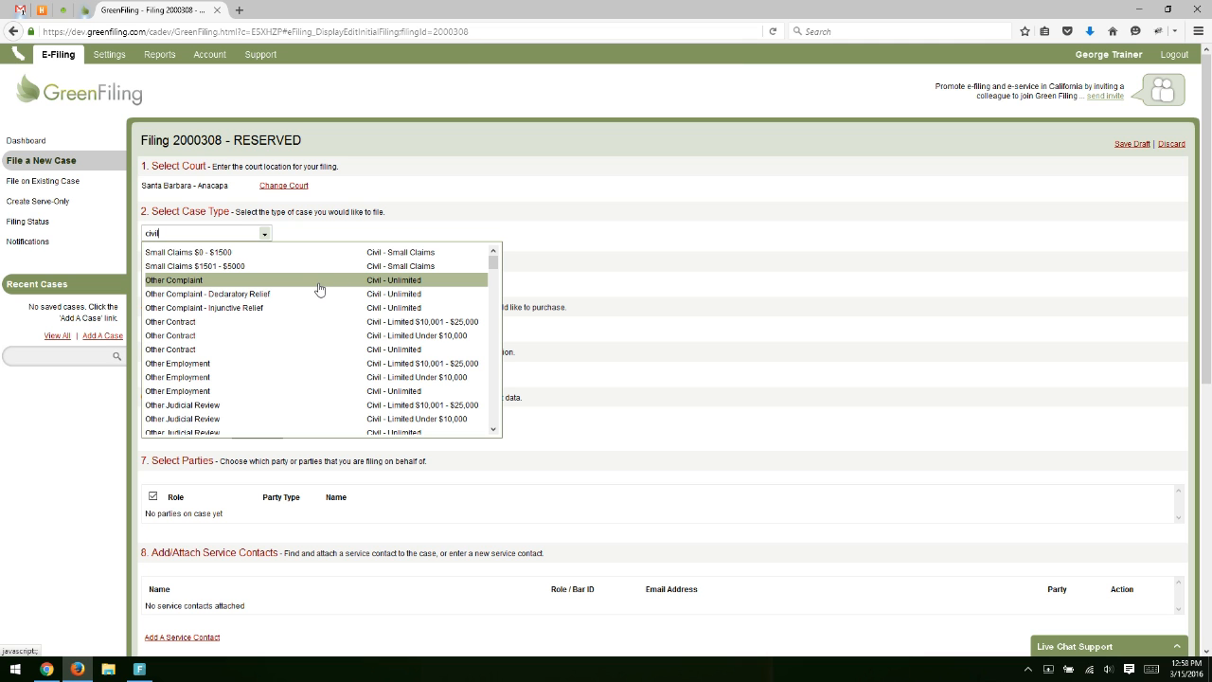
scroll(390, 287, "down", 5)
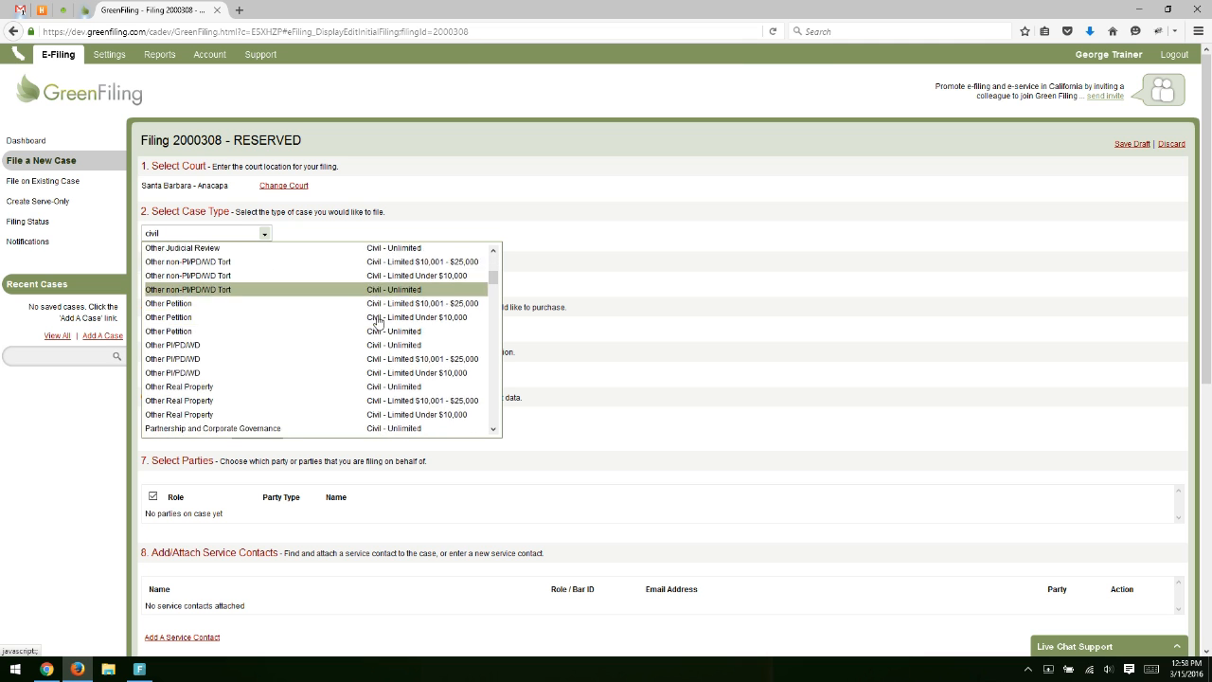
scroll(374, 335, "up", 5)
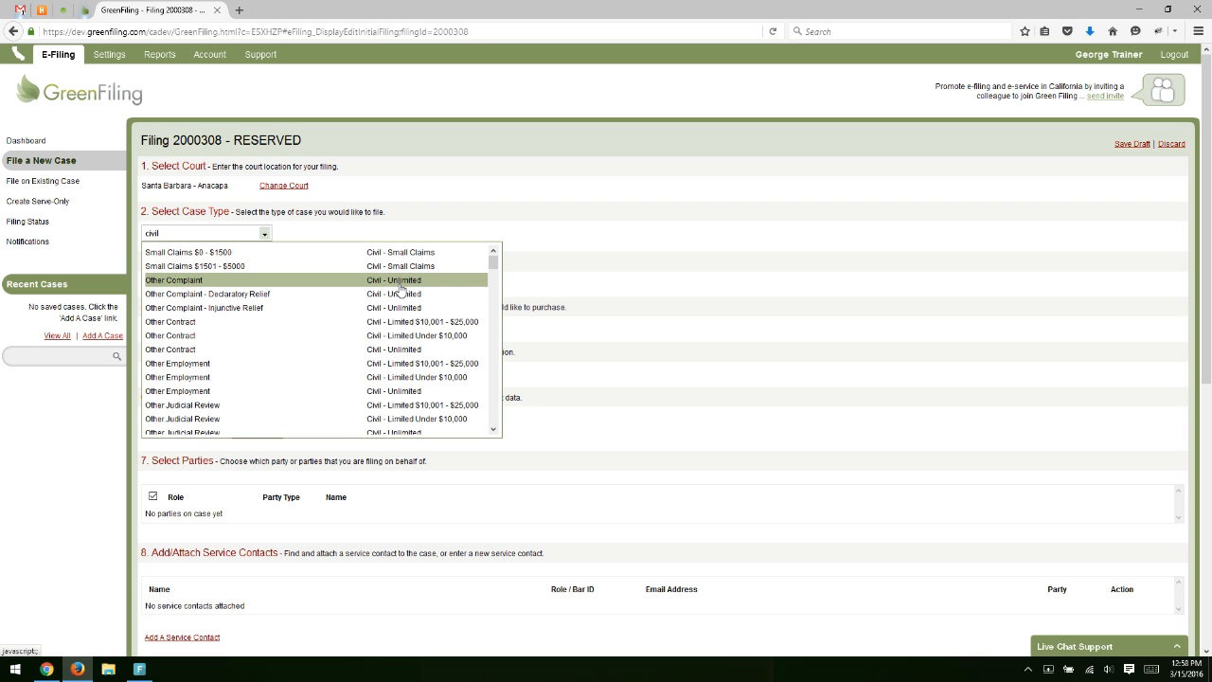
Set the case type to Other Complaint - Civil - Unlimited and the document type to Complaint.
left_click(421, 280)
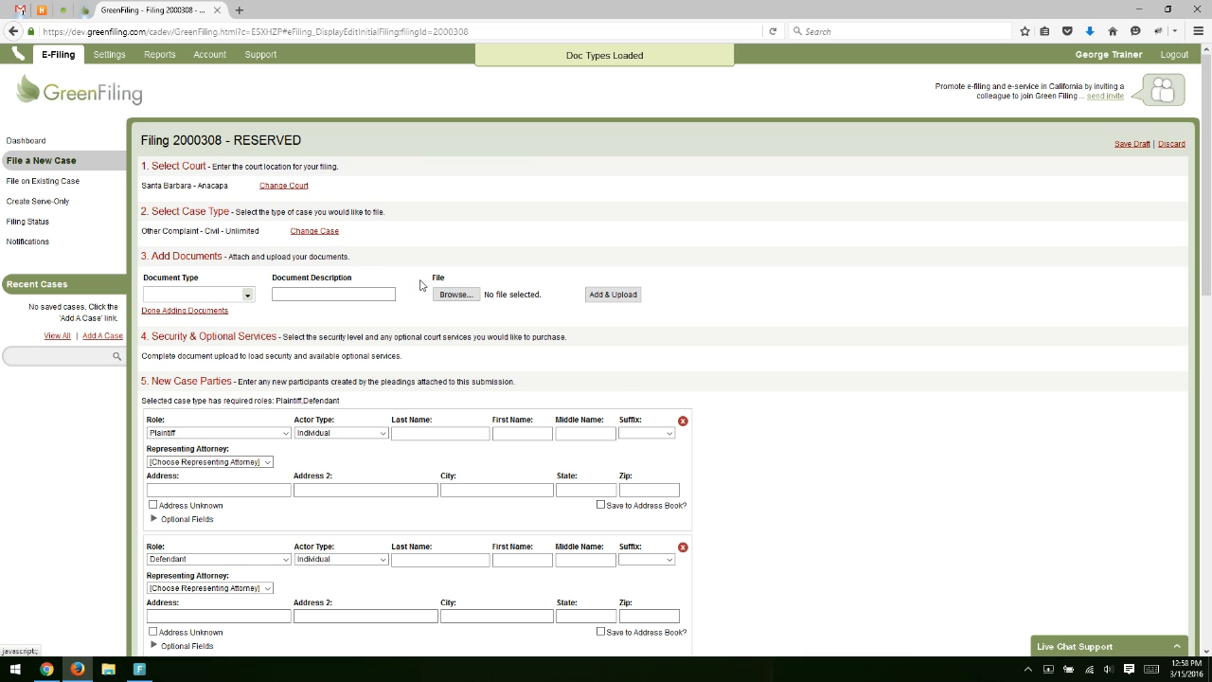
scroll(415, 254, "down", 1)
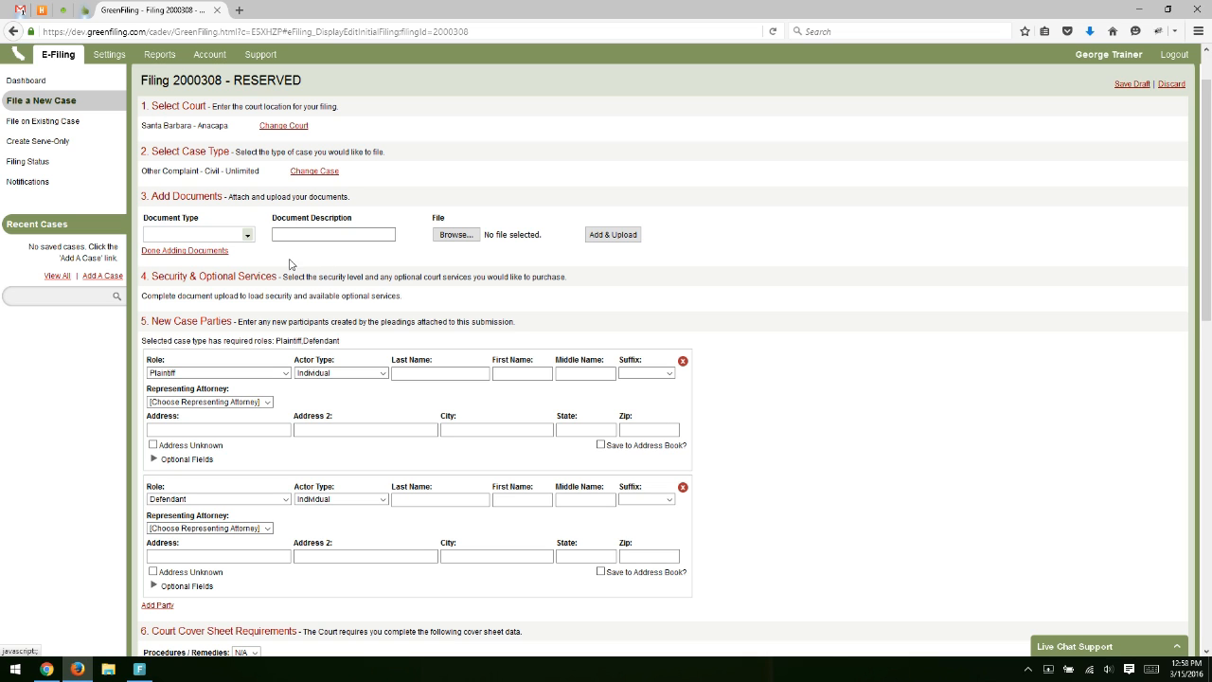
left_click(247, 236)
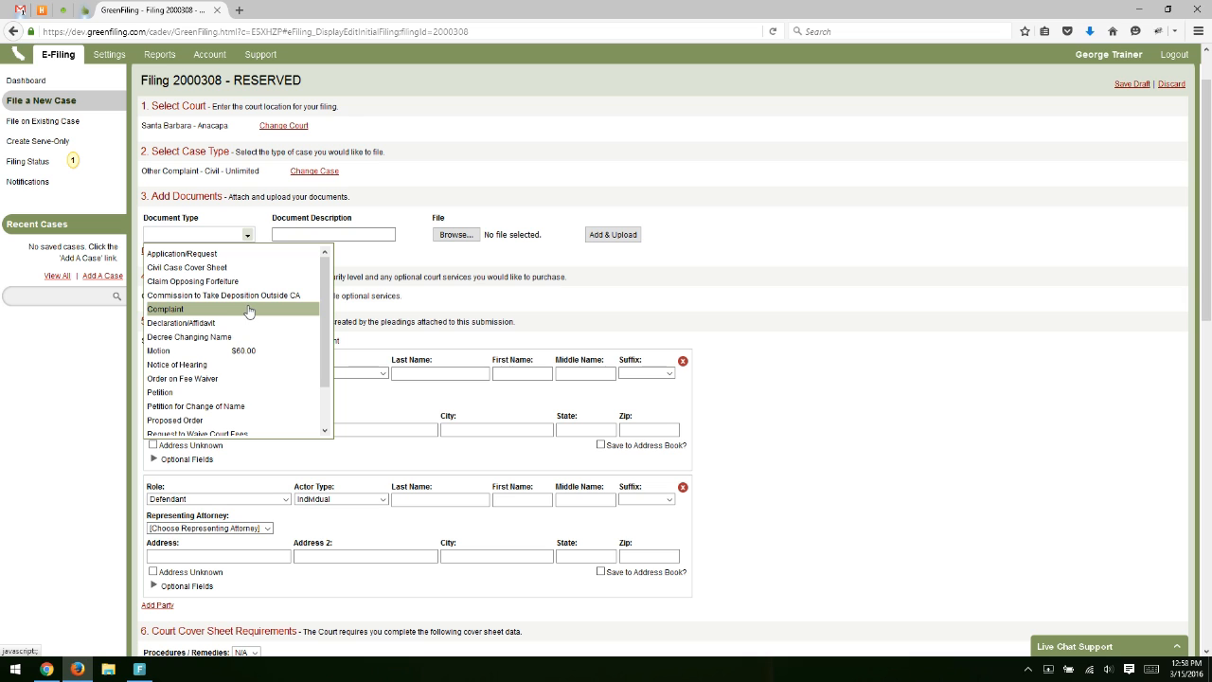
left_click(181, 310)
Describe the document as Complaint, attach Complaint-Ca from Test Filings, and upload it.
left_click(313, 236)
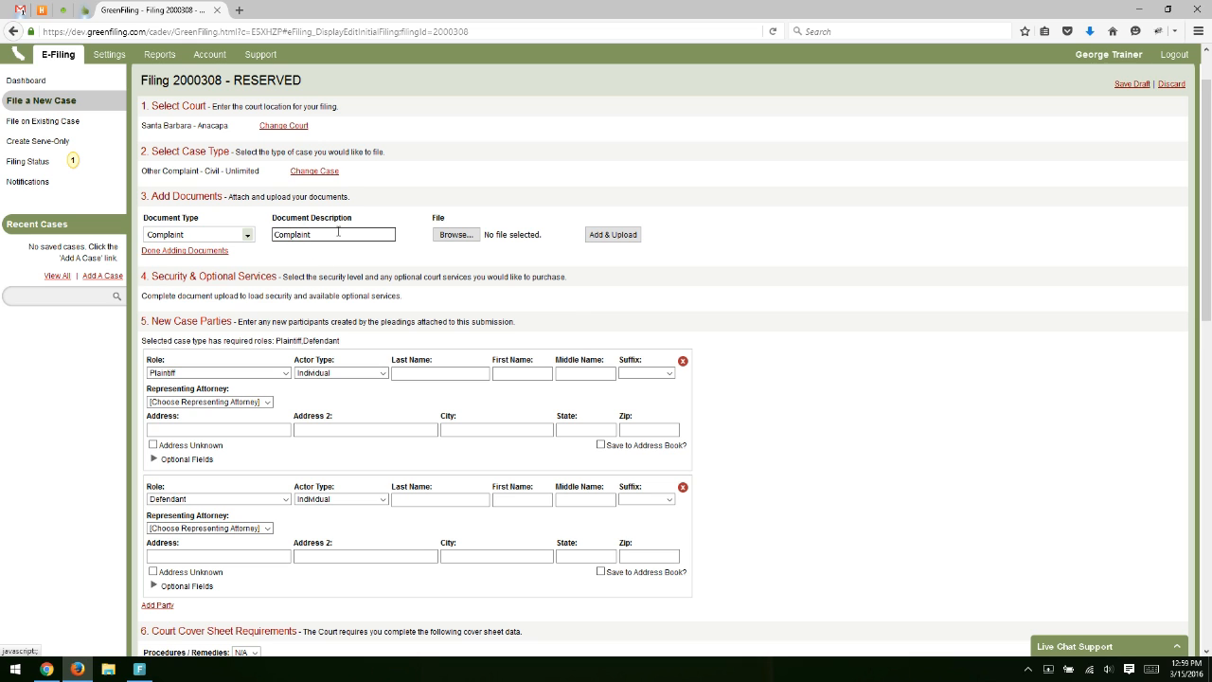
left_click(327, 236)
left_click(363, 220)
left_click(455, 235)
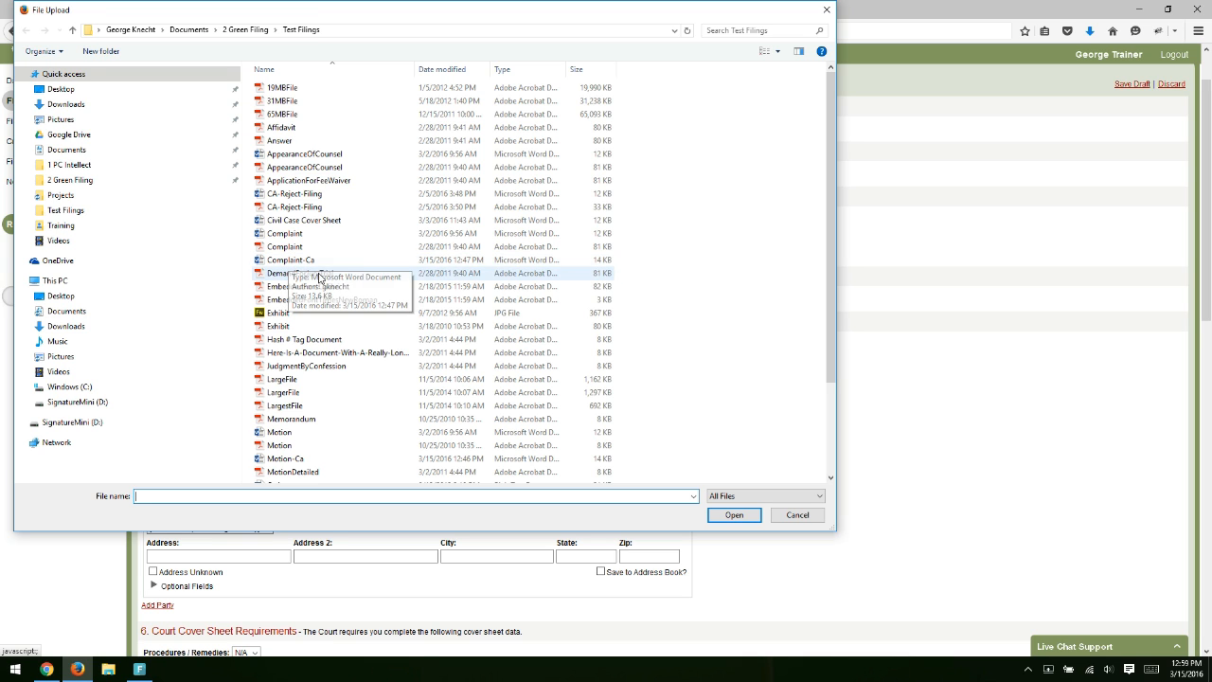
left_click(286, 261)
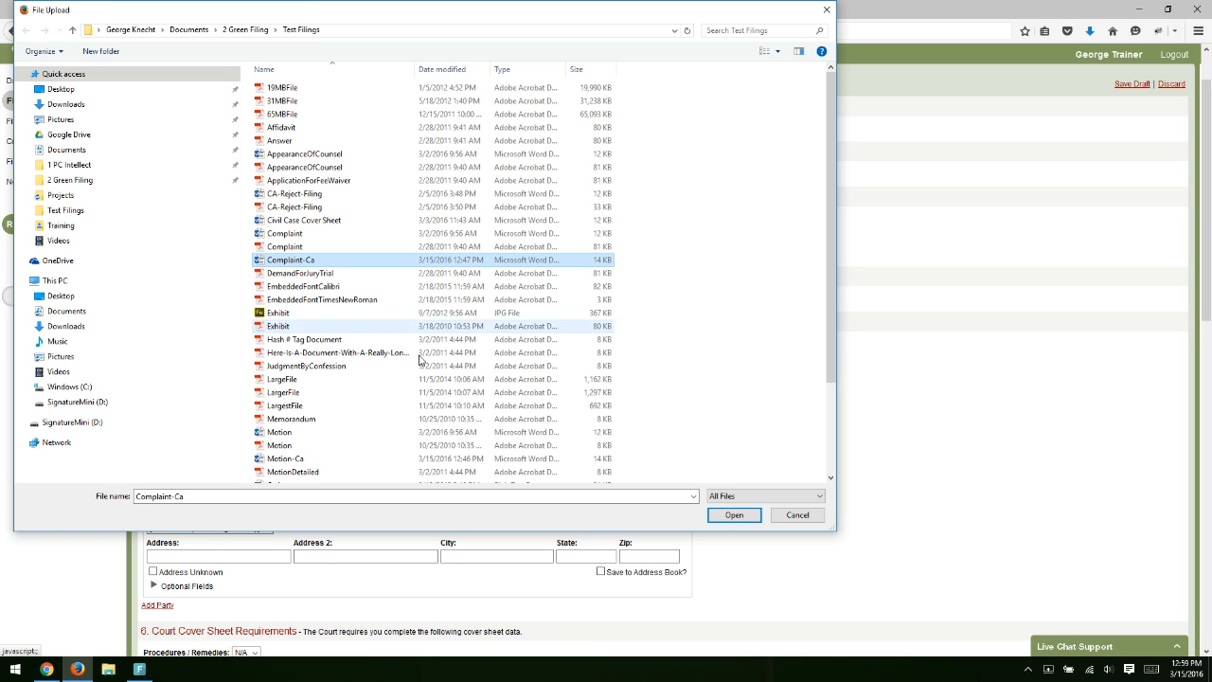
left_click(735, 516)
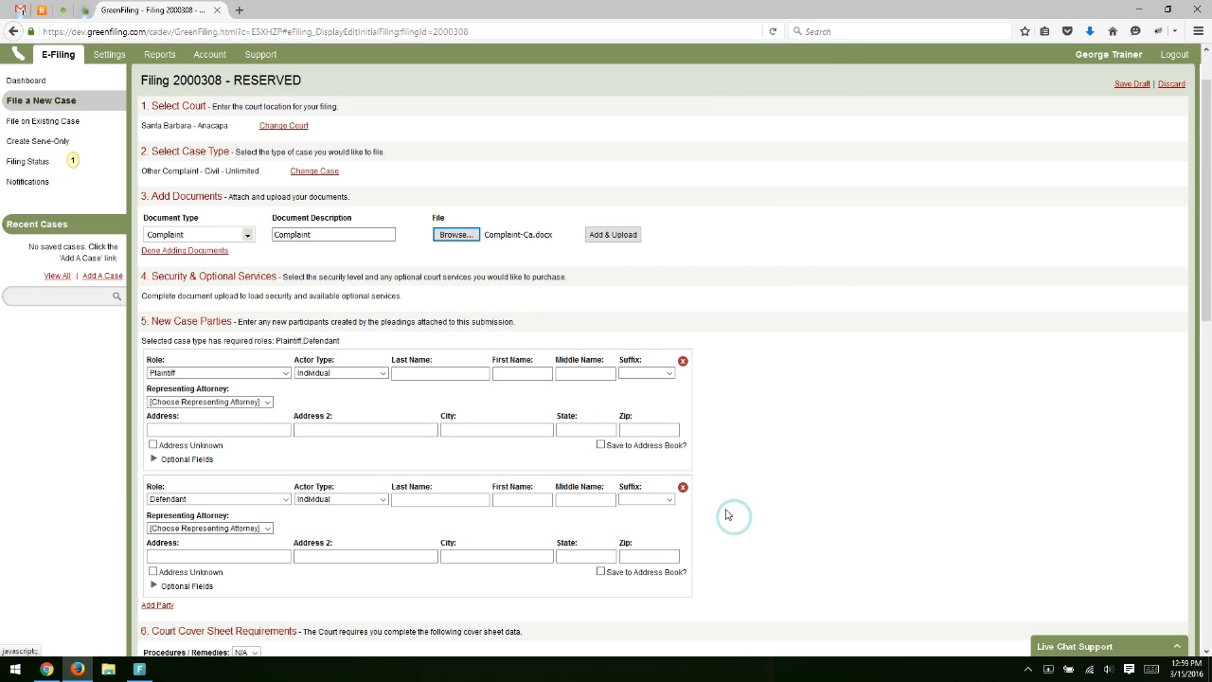
left_click(629, 240)
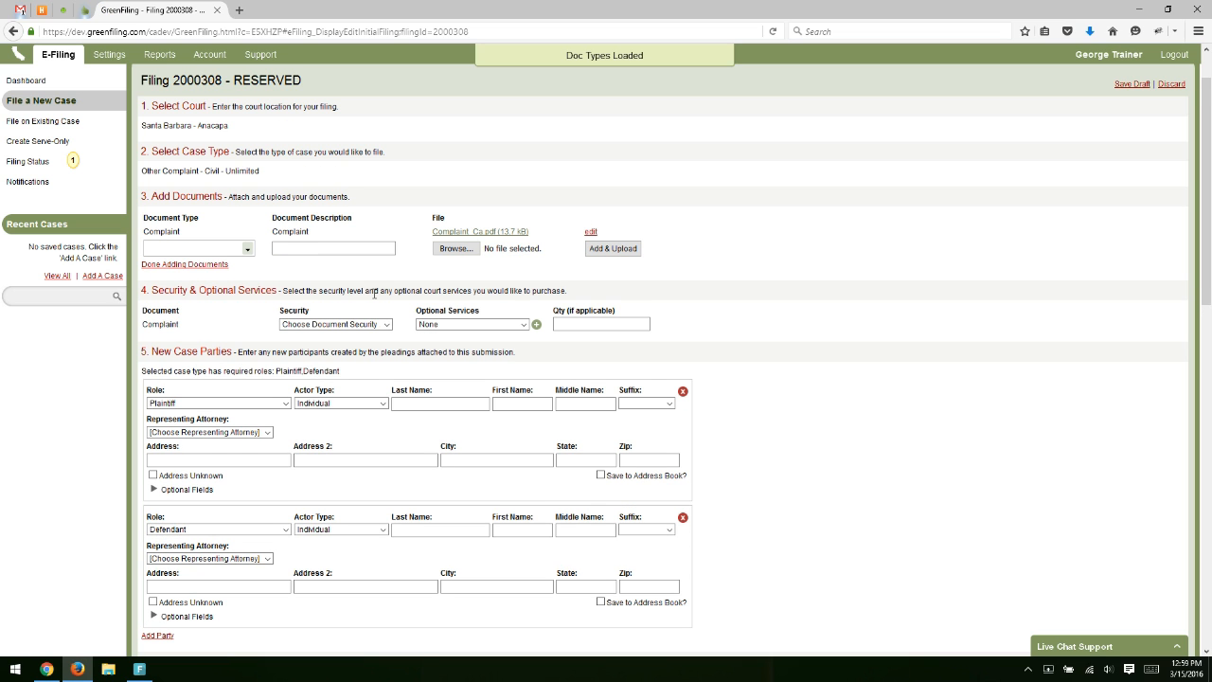
left_click_drag(146, 235, 341, 238)
left_click(289, 231)
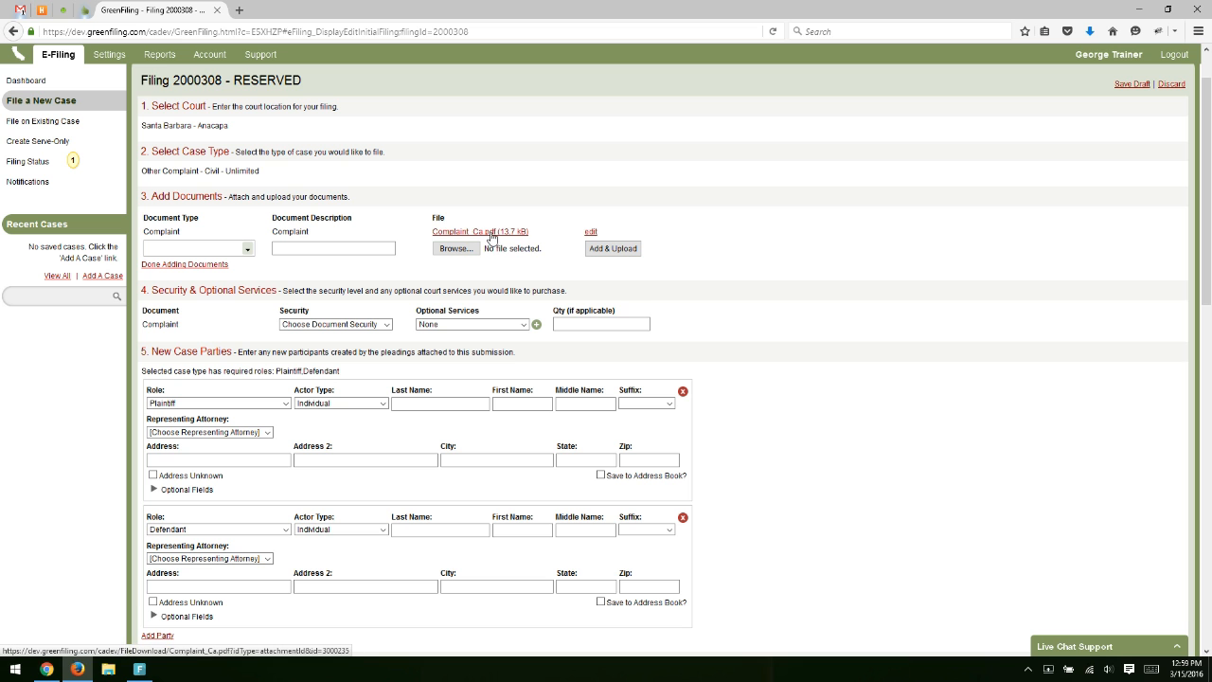
left_click(491, 237)
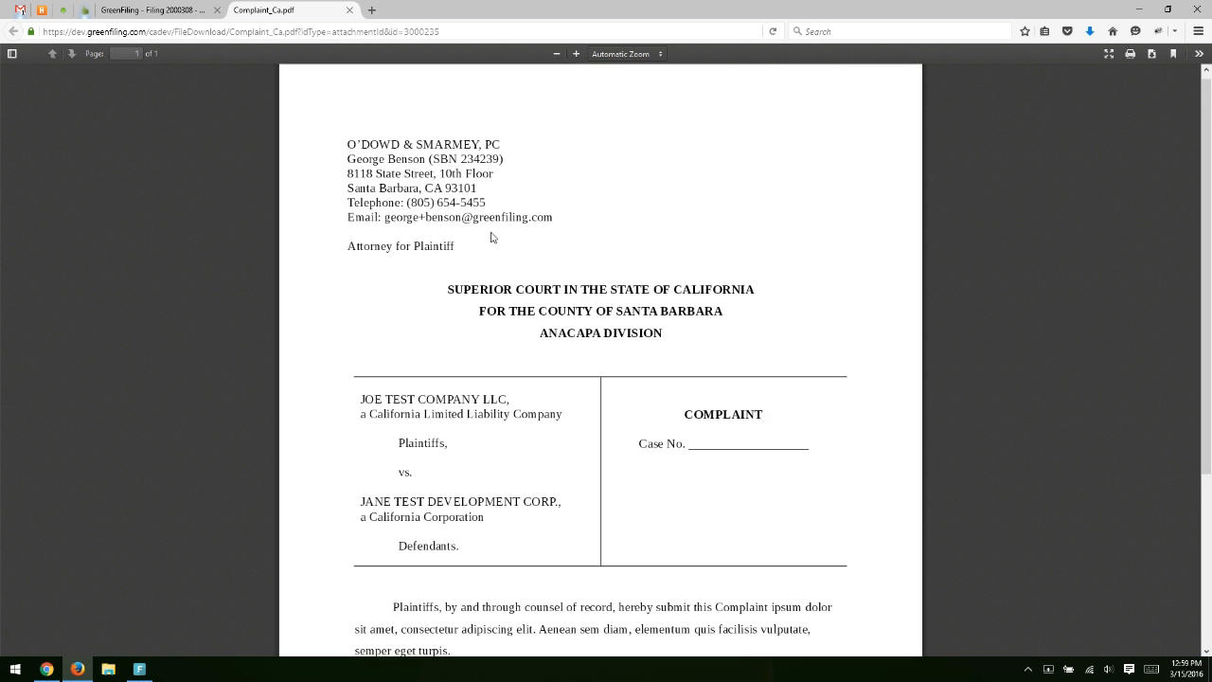
scroll(491, 315, "down", 4)
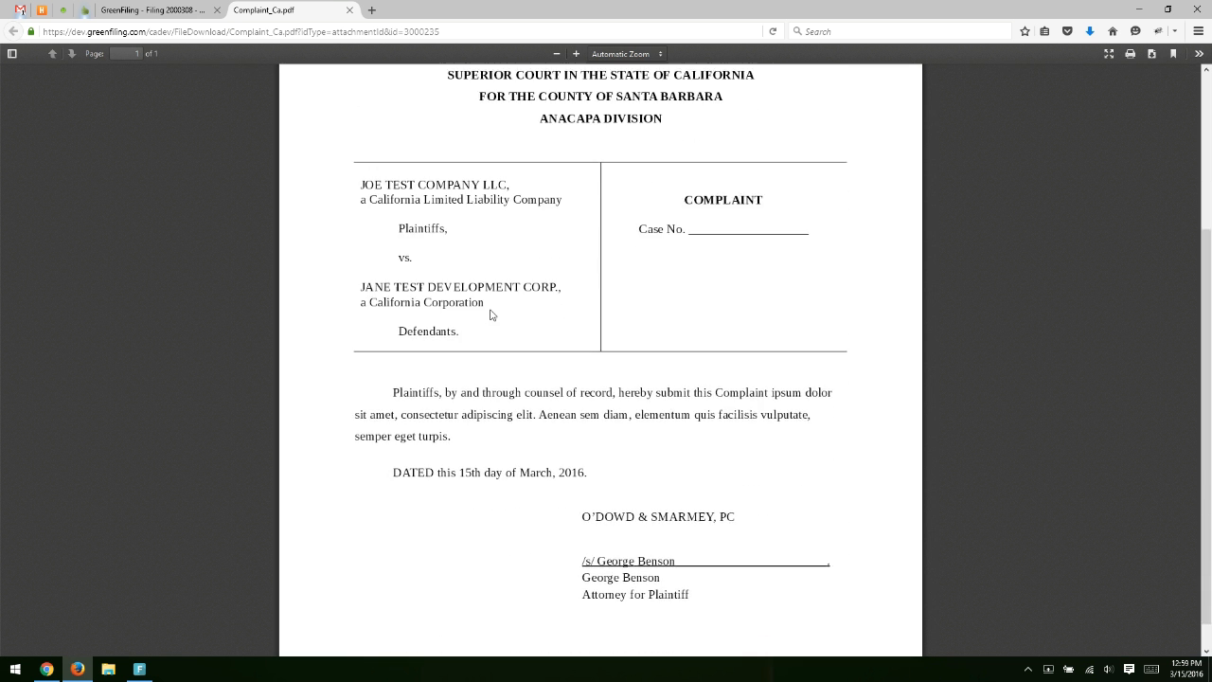
scroll(491, 315, "up", 4)
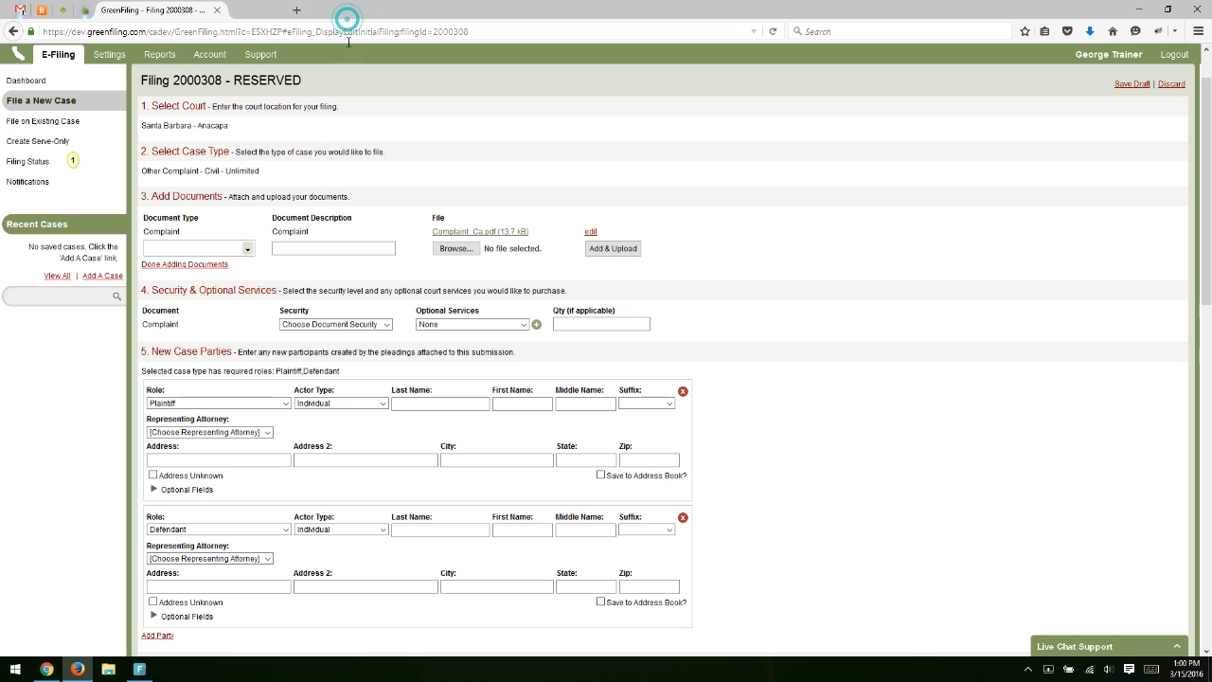
left_click(348, 10)
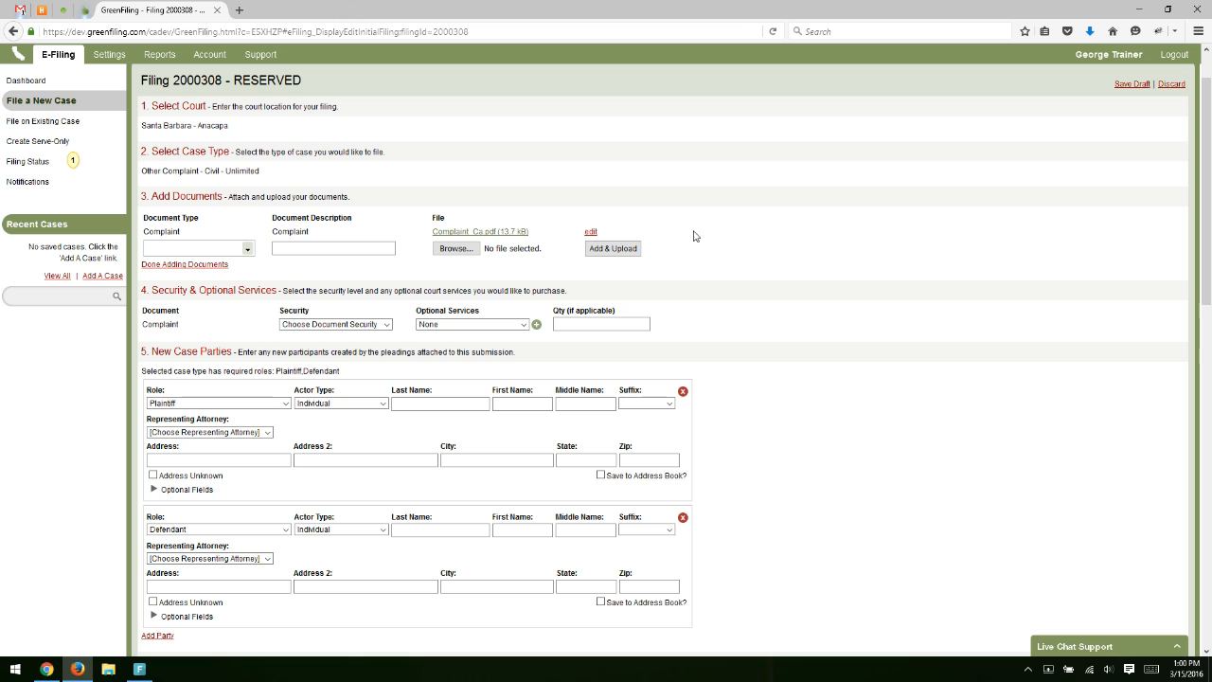
Upload the cover sheet file as a Civil Case Cover Sheet document, then close document adding.
left_click(246, 248)
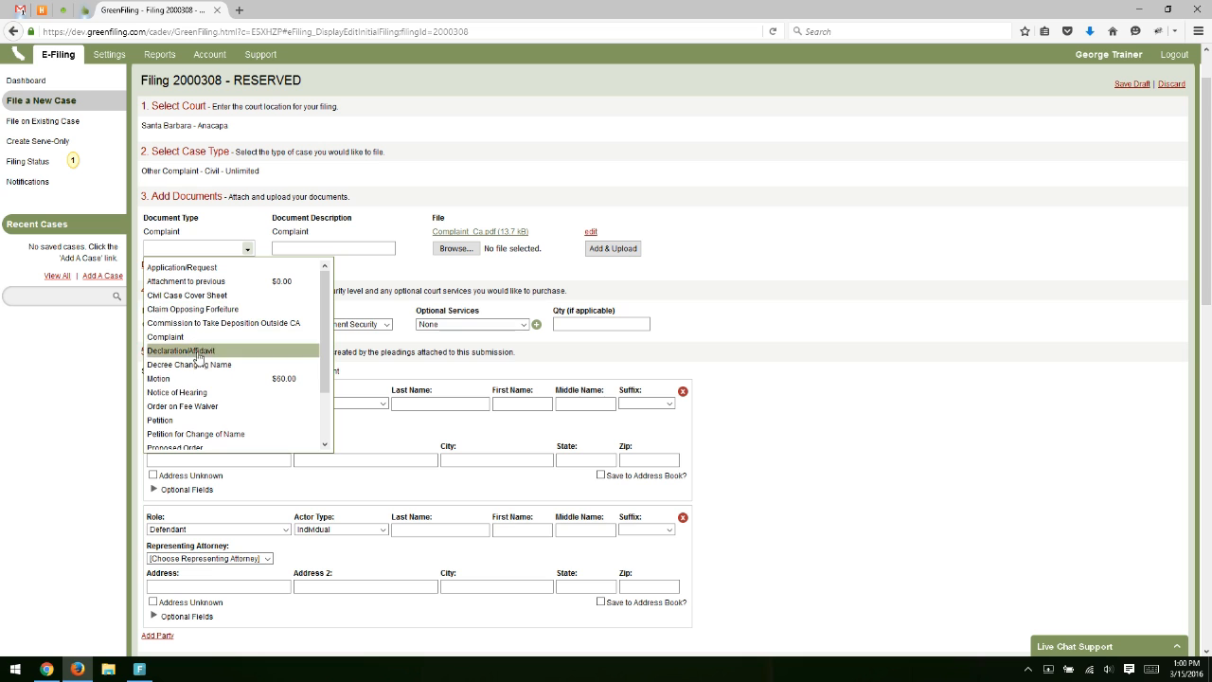
left_click(193, 295)
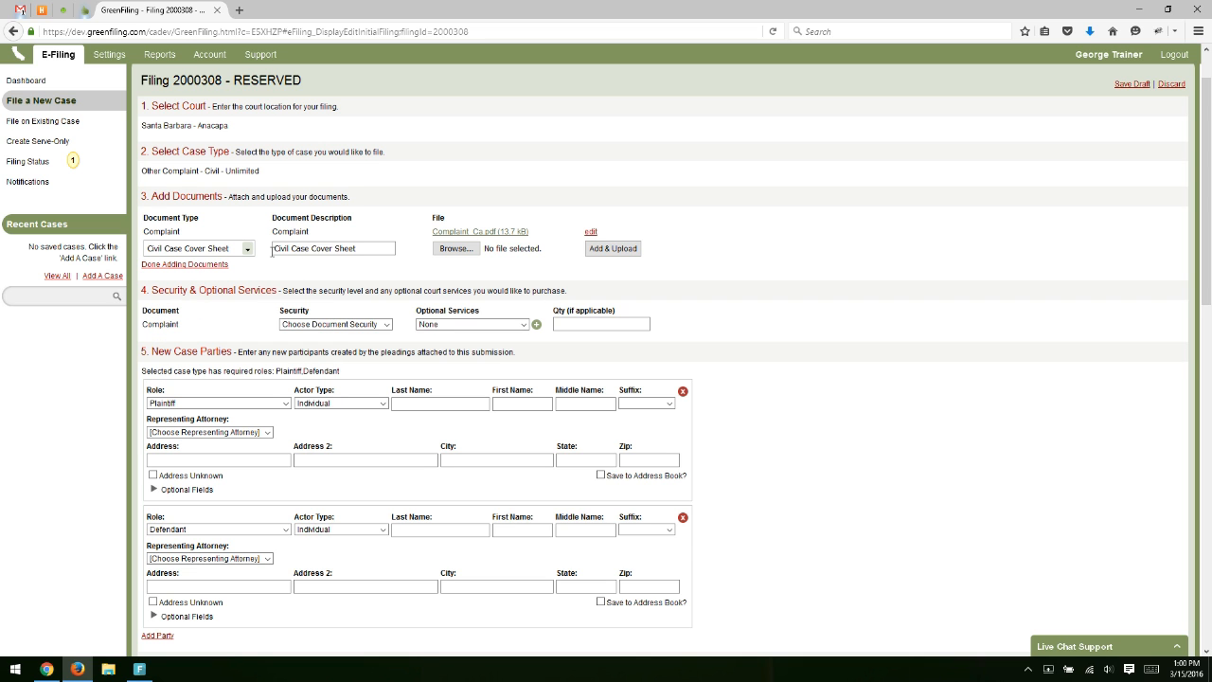
left_click(330, 248)
left_click(455, 248)
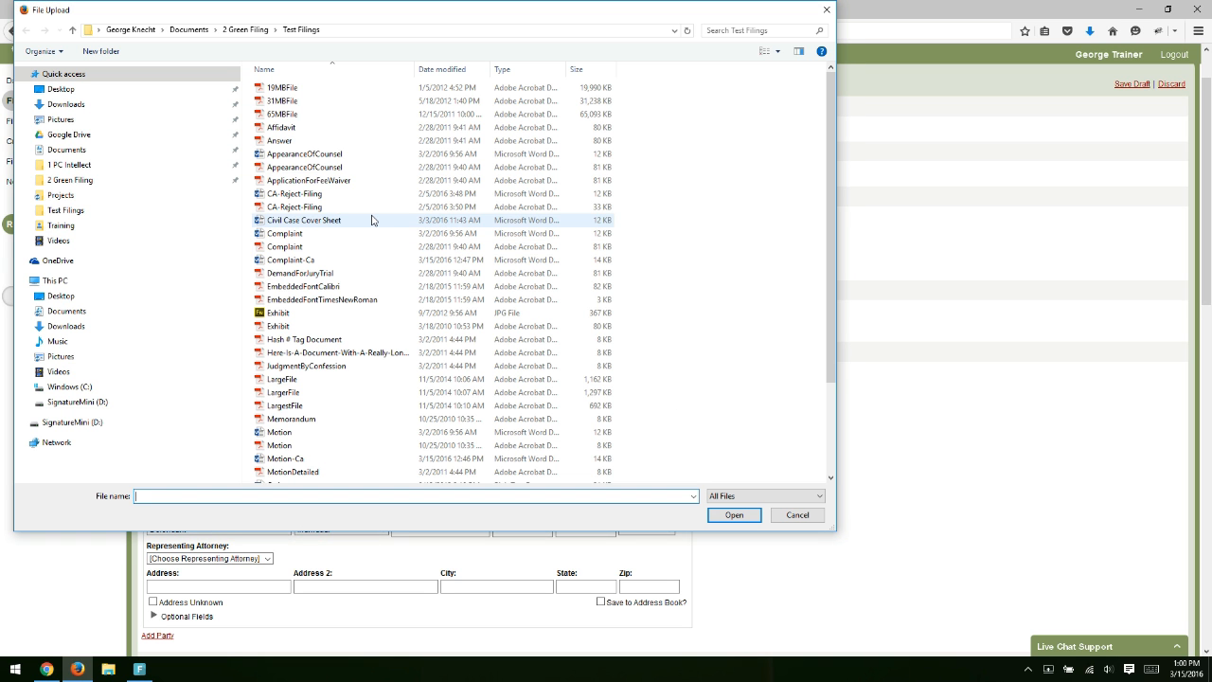
double_click(371, 220)
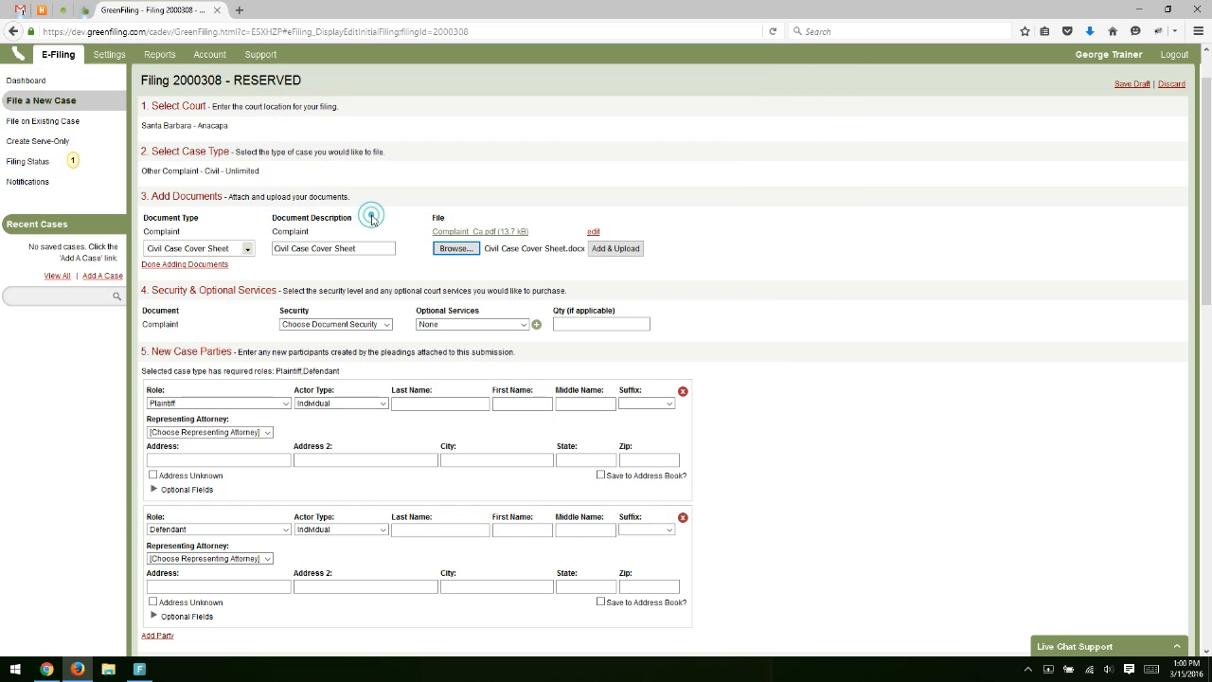
left_click(614, 249)
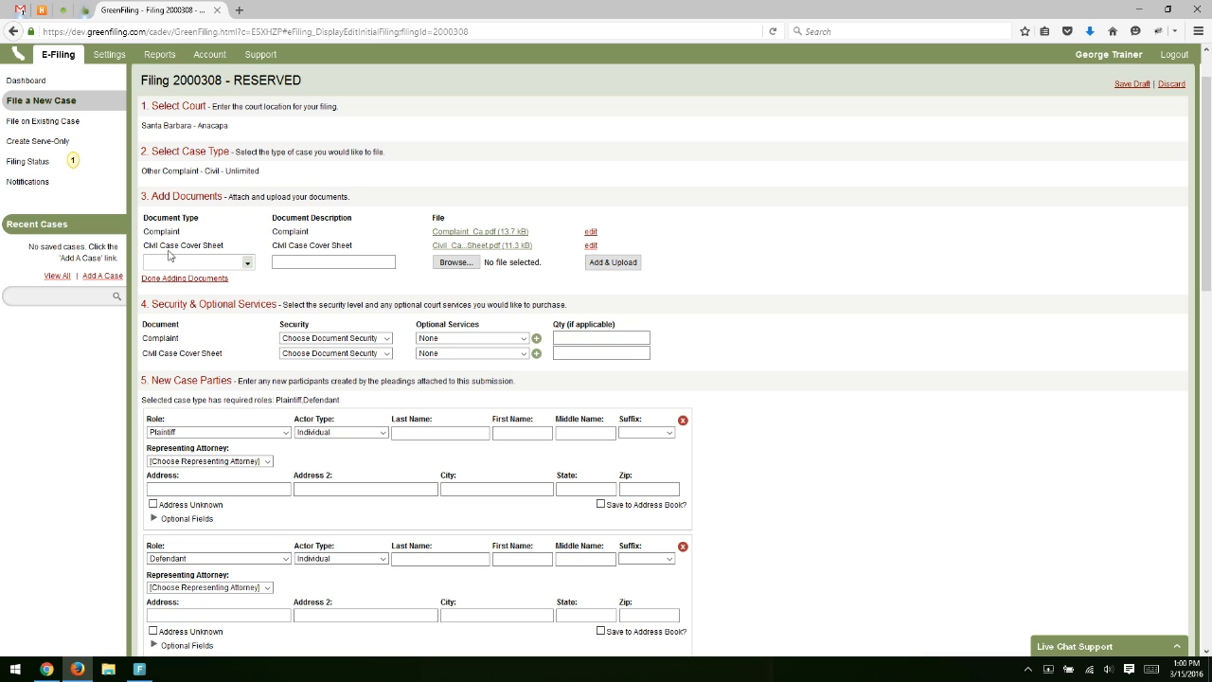
left_click(169, 278)
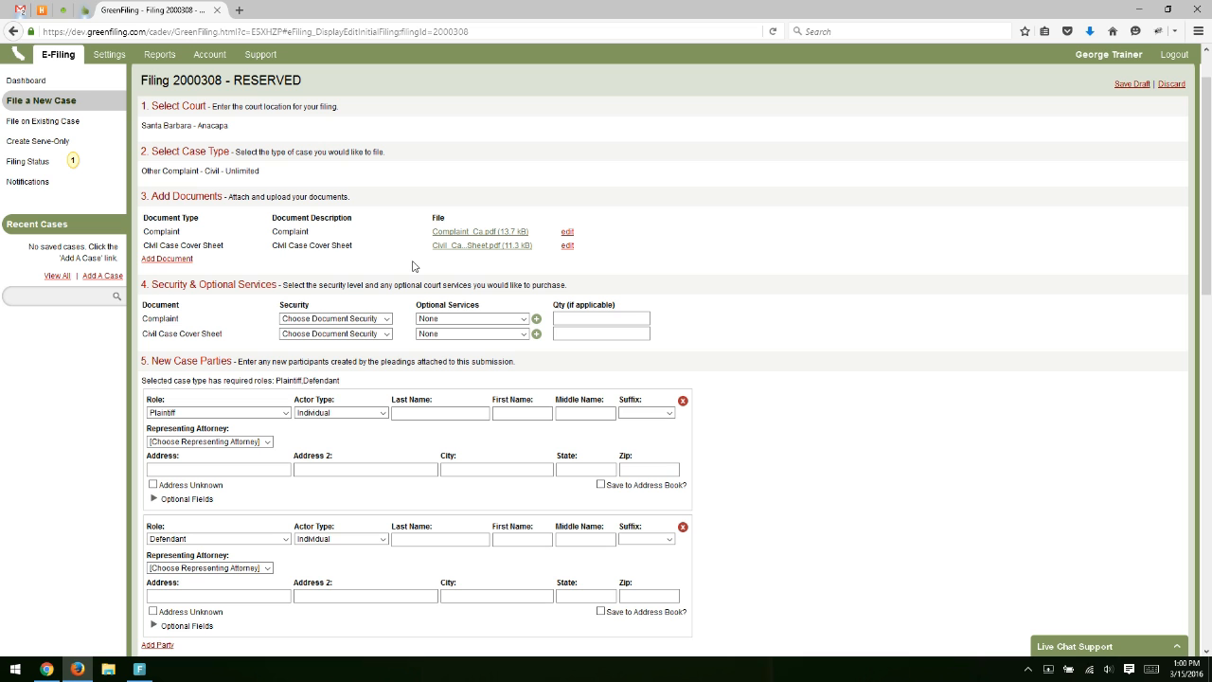
Set the security of both the Complaint and the Civil Case Cover Sheet to Public.
scroll(413, 266, "down", 1)
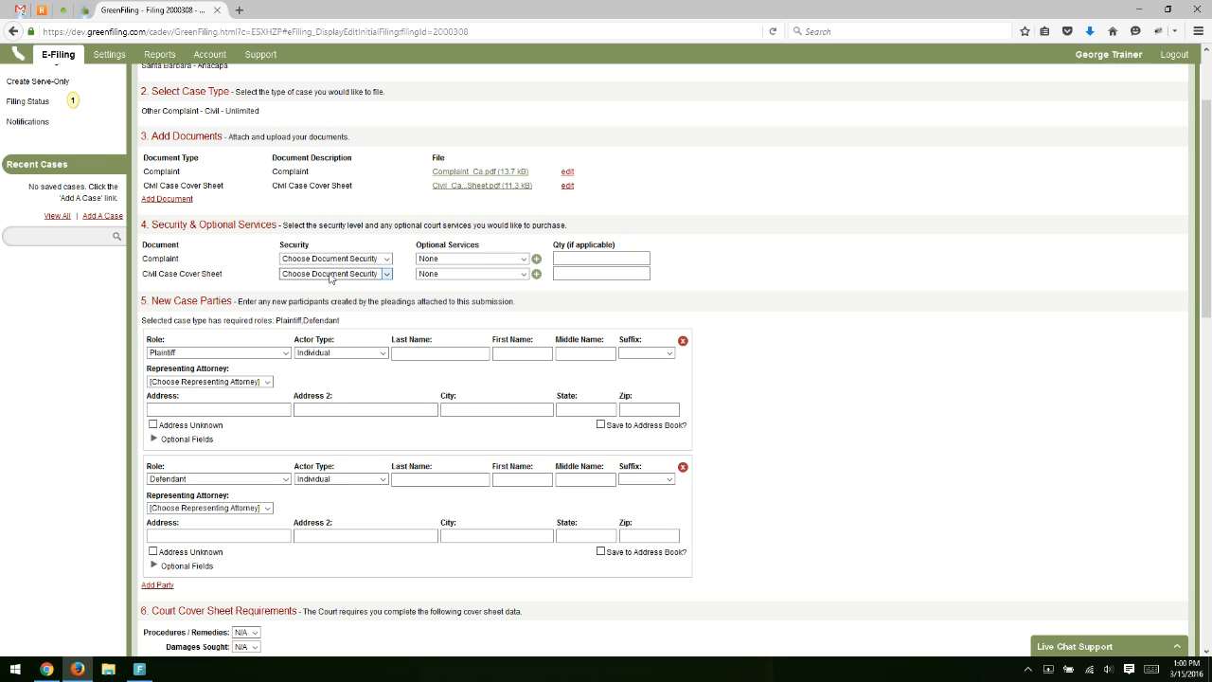
left_click(358, 263)
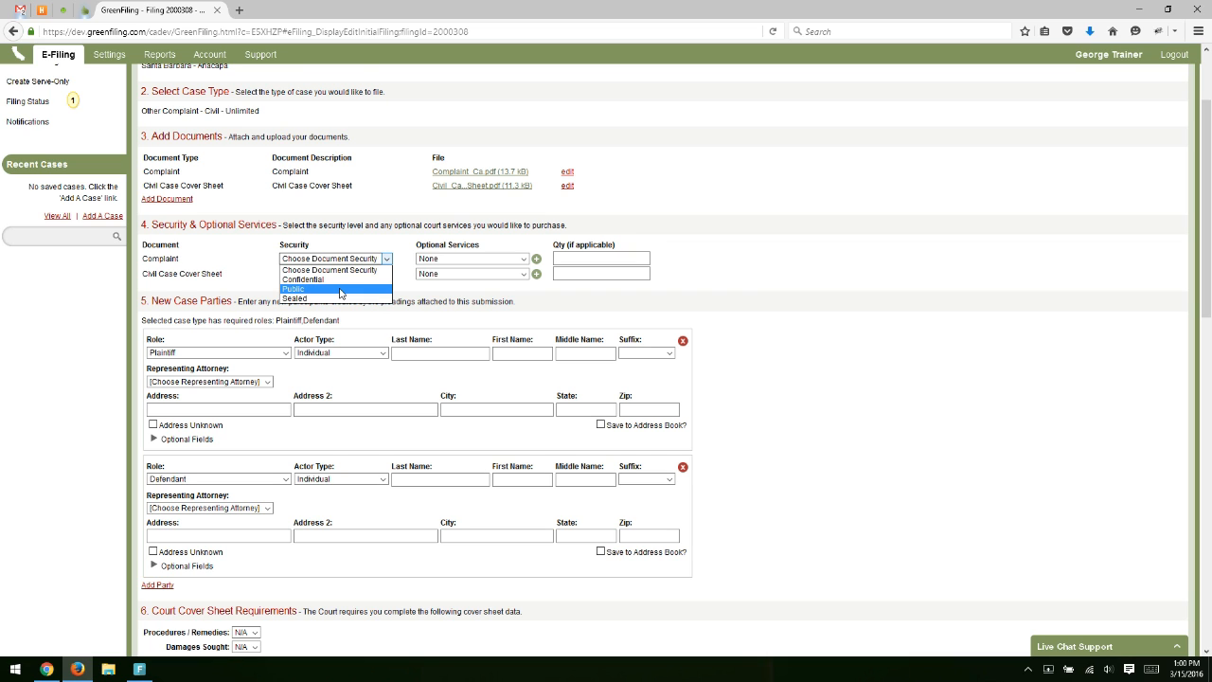
left_click(339, 290)
left_click(337, 275)
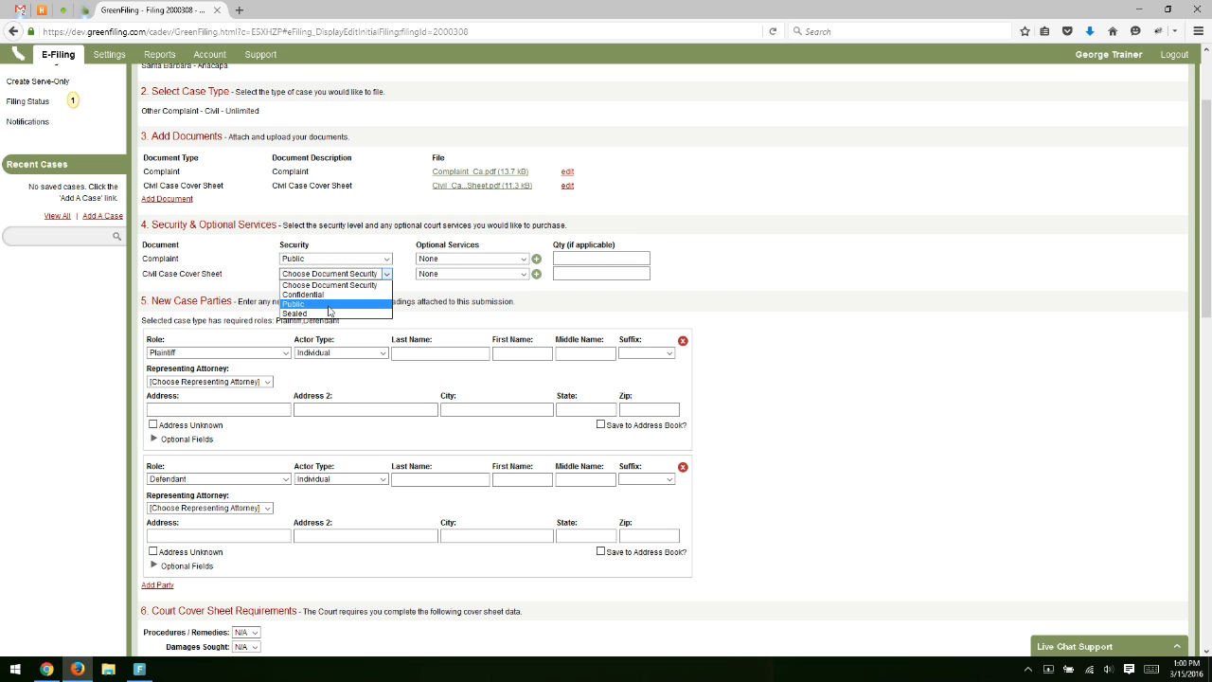
left_click(328, 305)
left_click(430, 281)
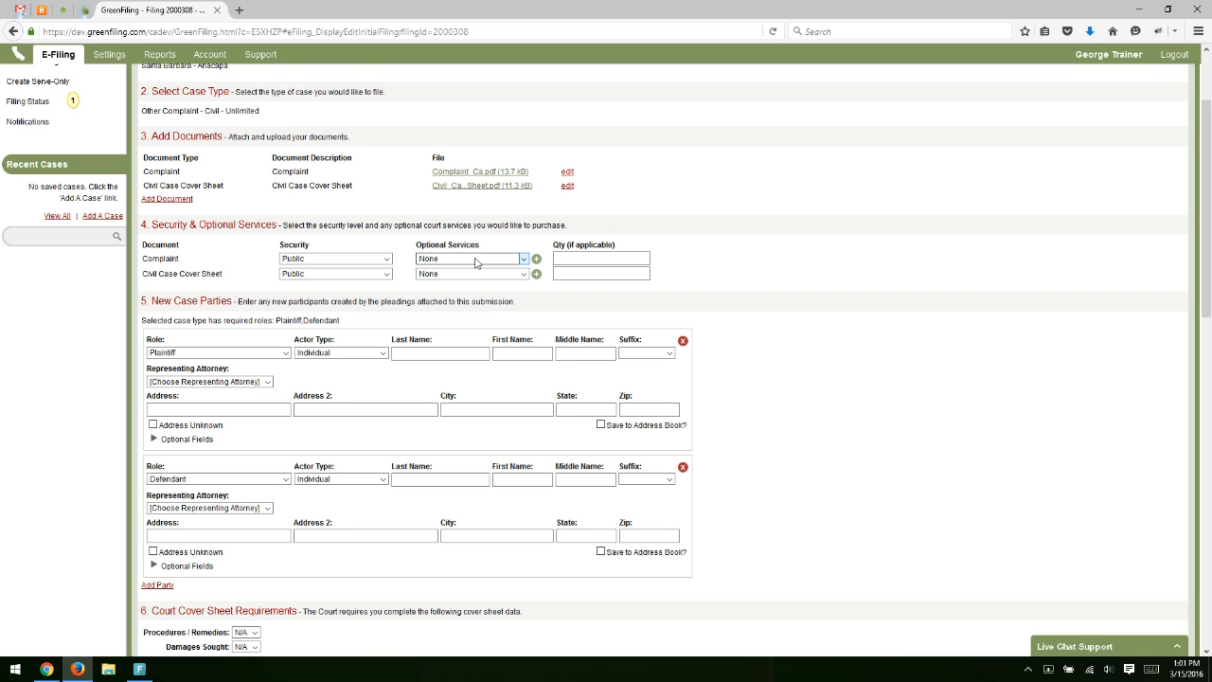
Add the Advance Jury Fee optional service ($150.00) to the Complaint with quantity 1.00.
left_click(476, 262)
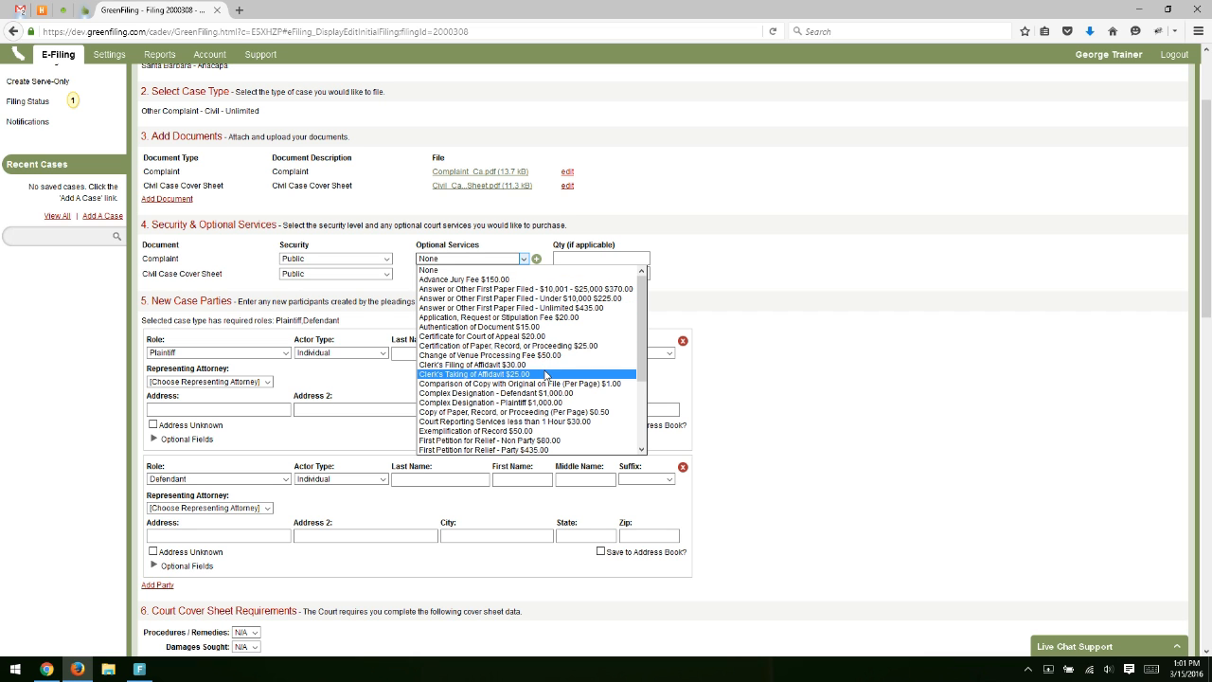
scroll(545, 376, "down", 3)
scroll(546, 377, "up", 3)
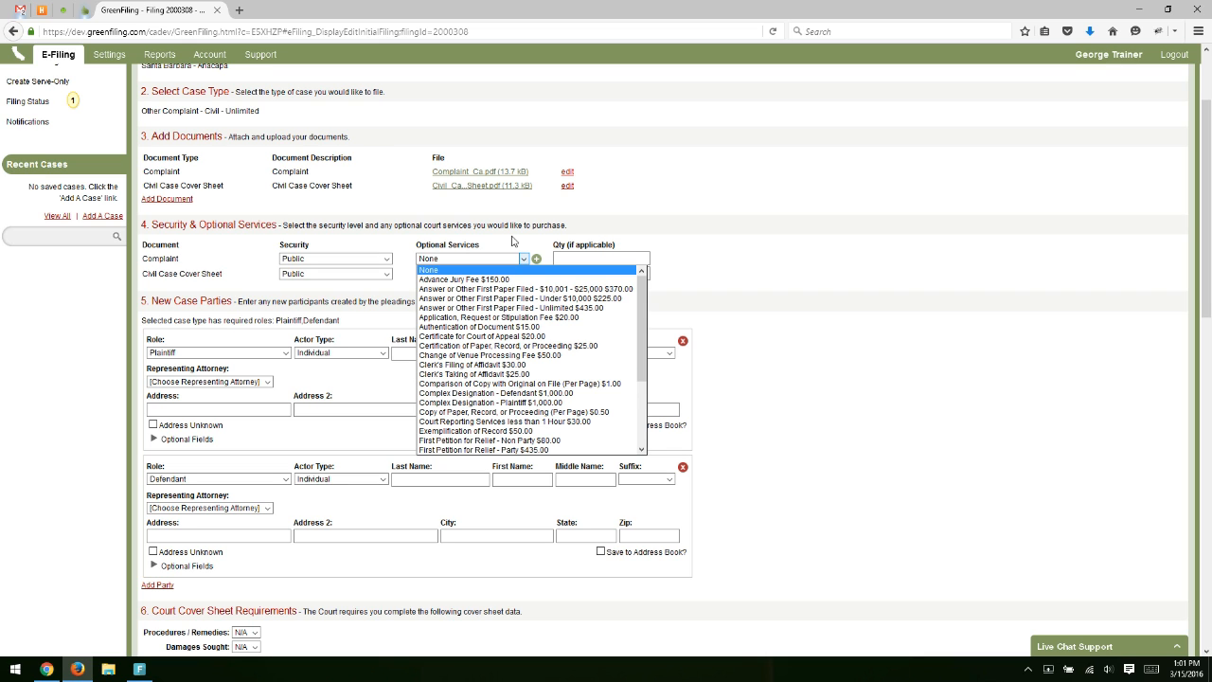
scroll(511, 331, "down", 2)
scroll(512, 331, "down", 2)
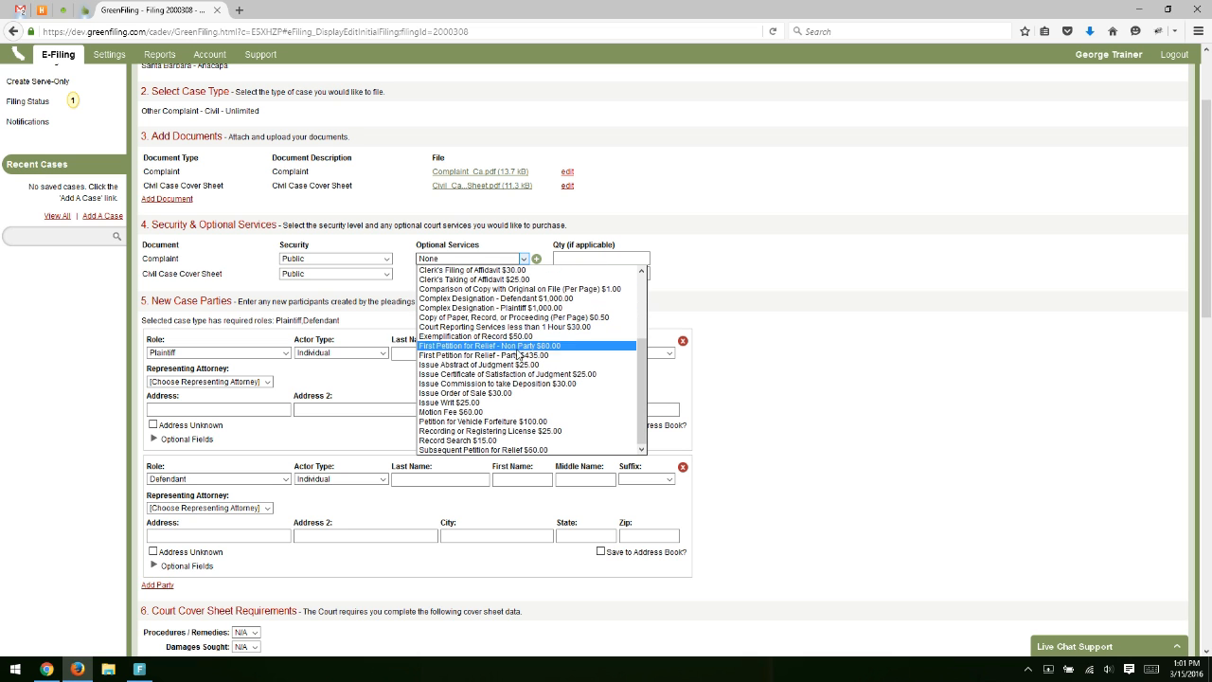
scroll(532, 398, "up", 4)
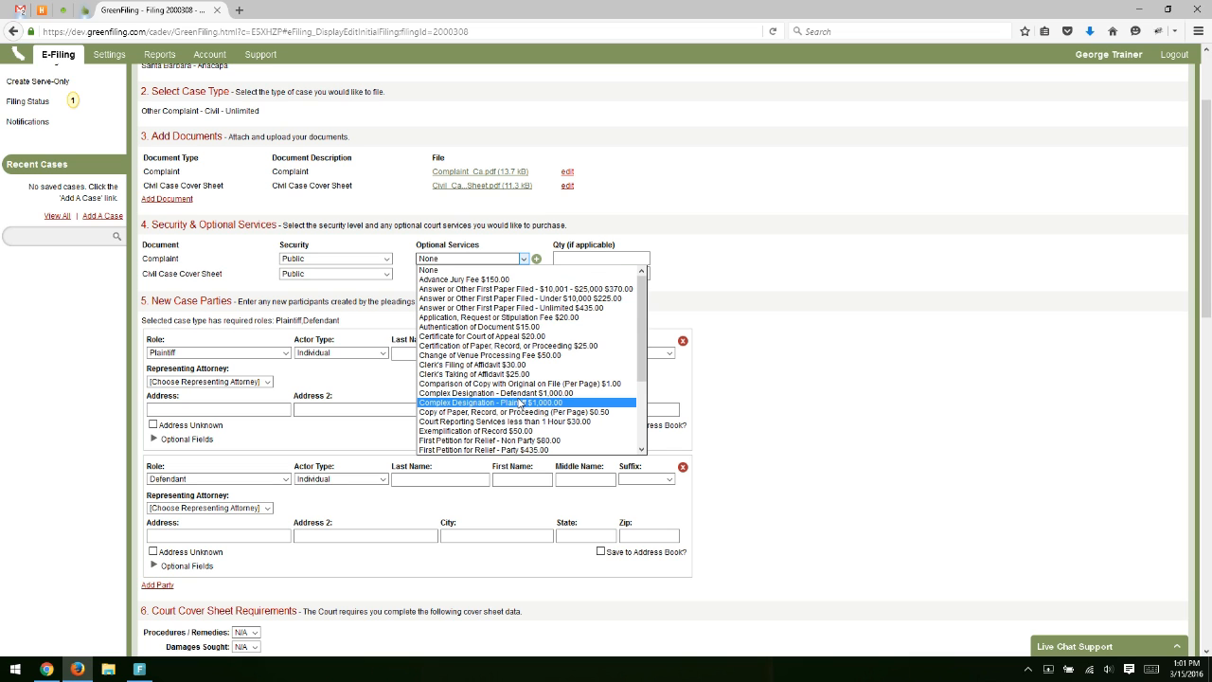
scroll(519, 405, "down", 3)
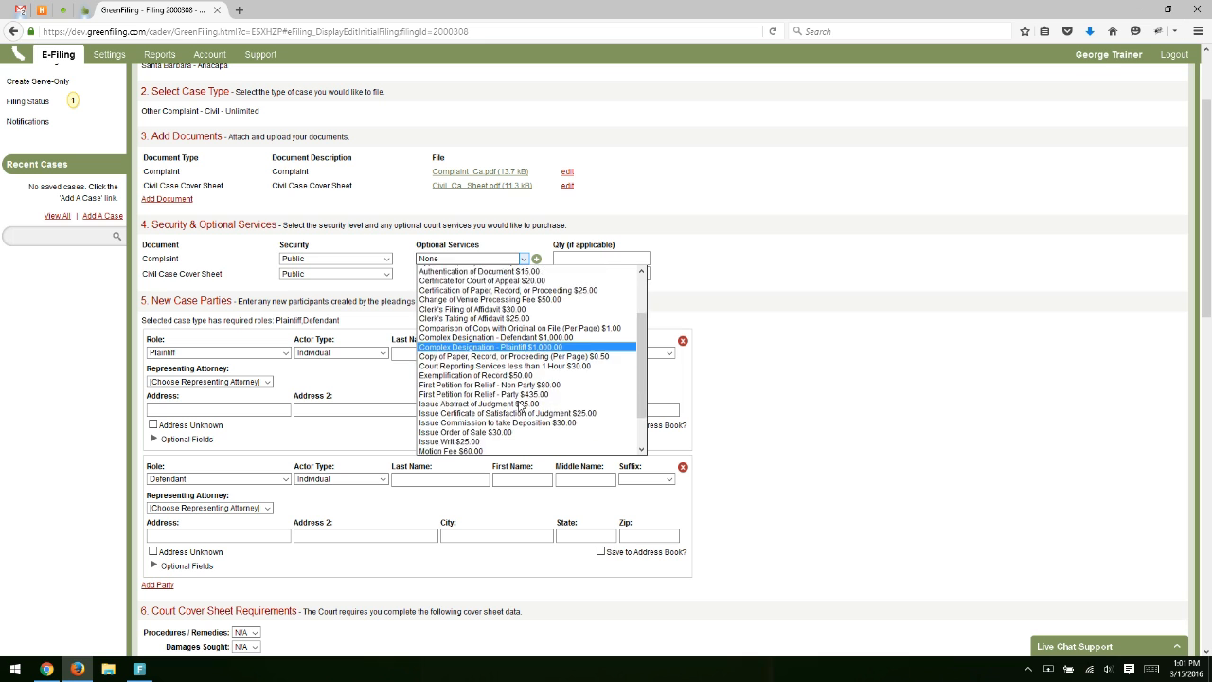
scroll(519, 405, "up", 3)
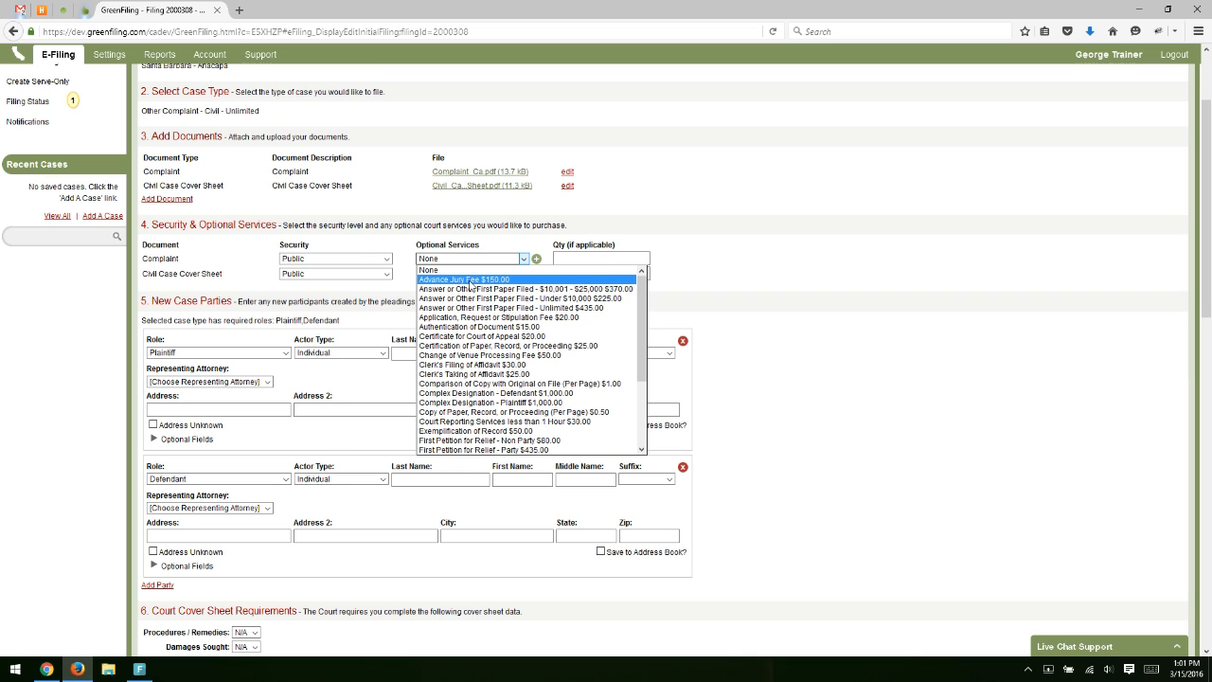
left_click(470, 281)
left_click(571, 255)
type("1")
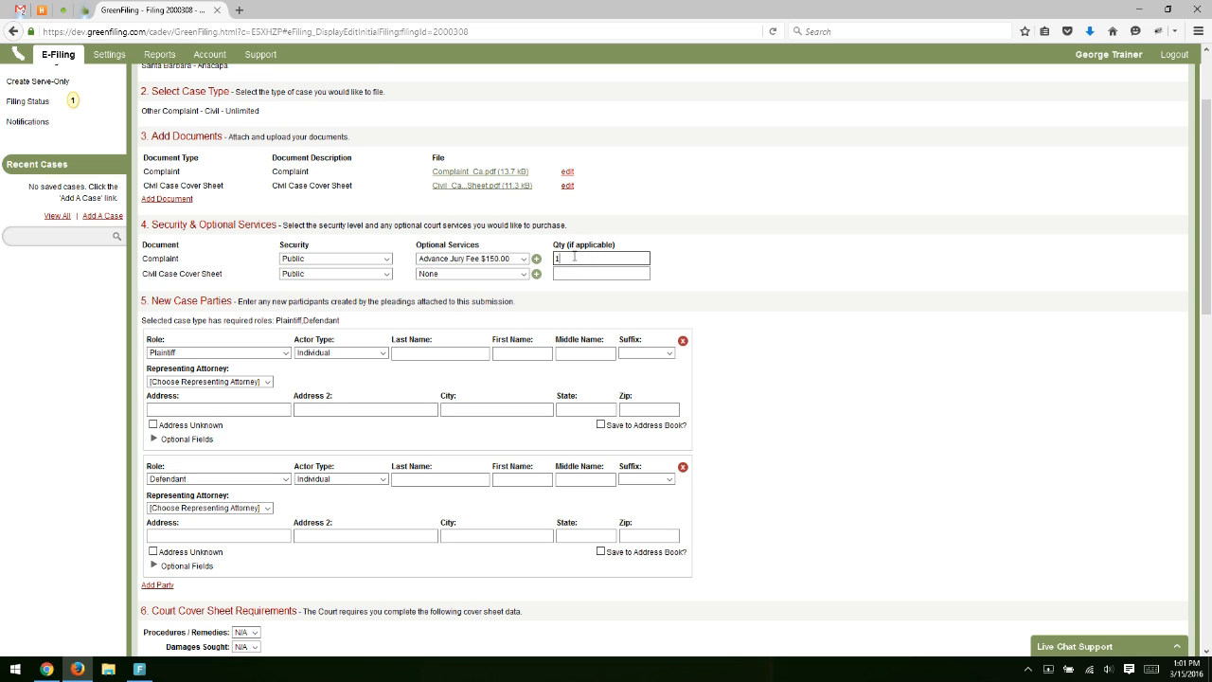
left_click(713, 256)
scroll(445, 297, "down", 2)
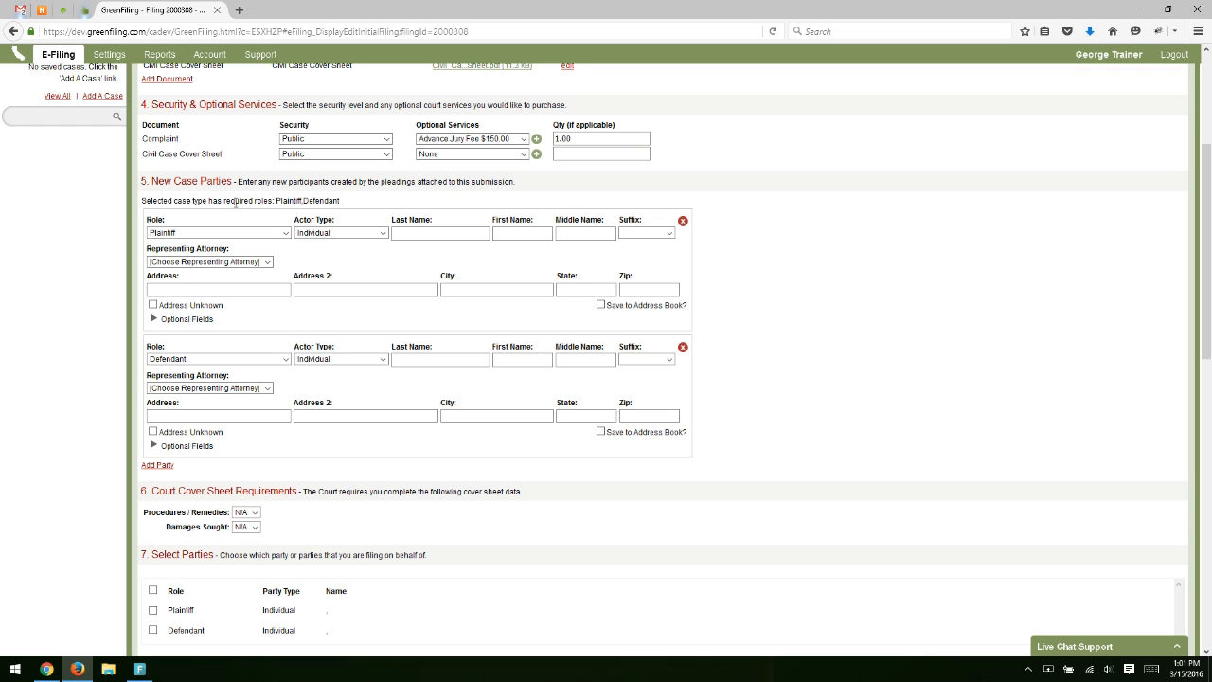
Review the party role choices, leaving the plaintiff and defendant roles unchanged.
left_click_drag(150, 201, 266, 203)
left_click(279, 202)
left_click(217, 234)
left_click(218, 235)
left_click(201, 359)
left_click(201, 359)
Make the plaintiff a Business named Joe Test Company.
left_click(360, 234)
left_click(359, 254)
left_click(422, 234)
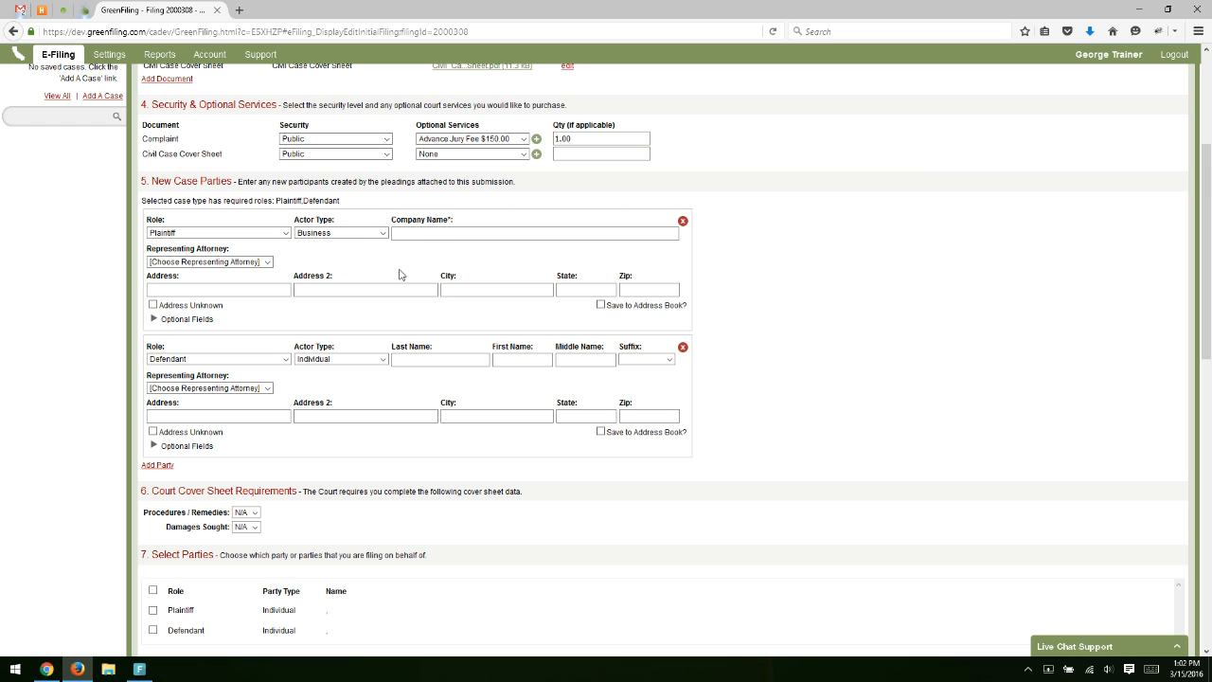
left_click(377, 235)
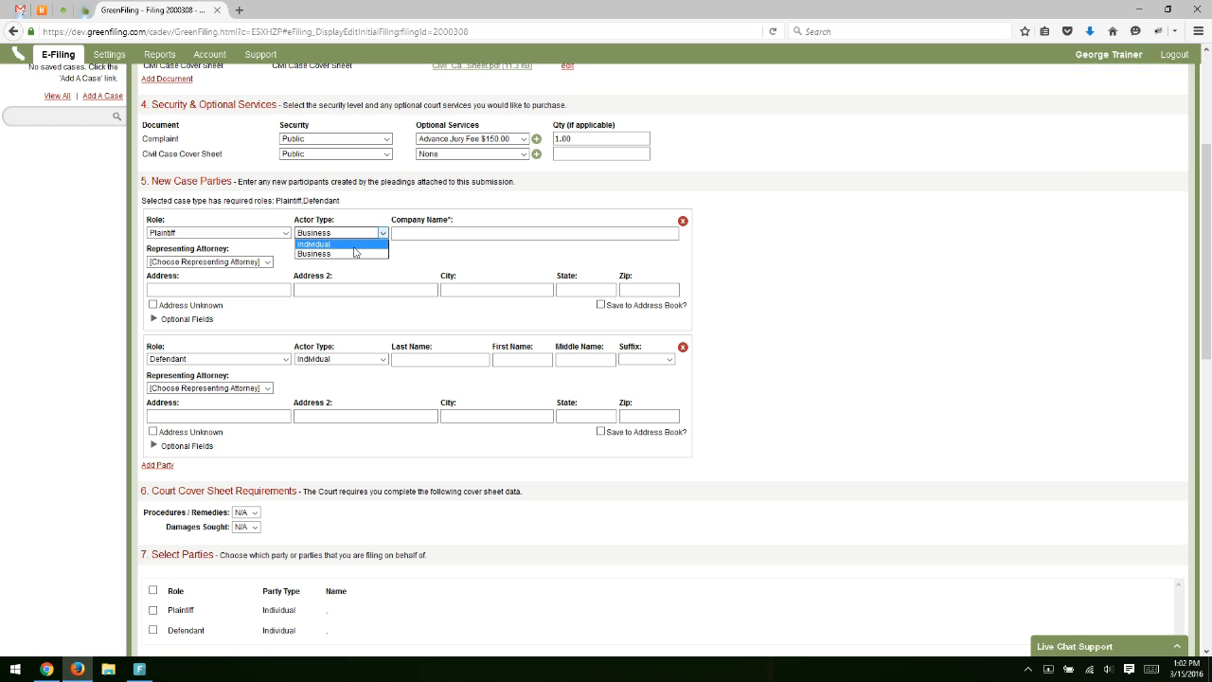
left_click(352, 243)
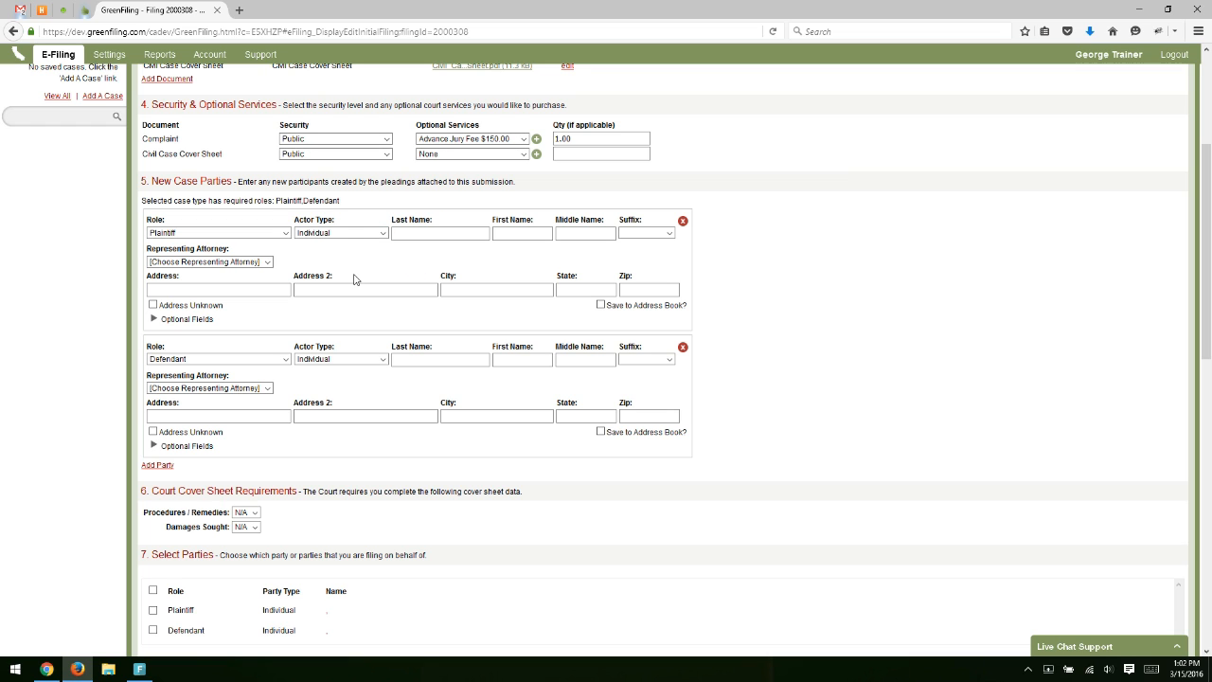
left_click(362, 237)
left_click(358, 254)
left_click(407, 236)
type("Joe ")
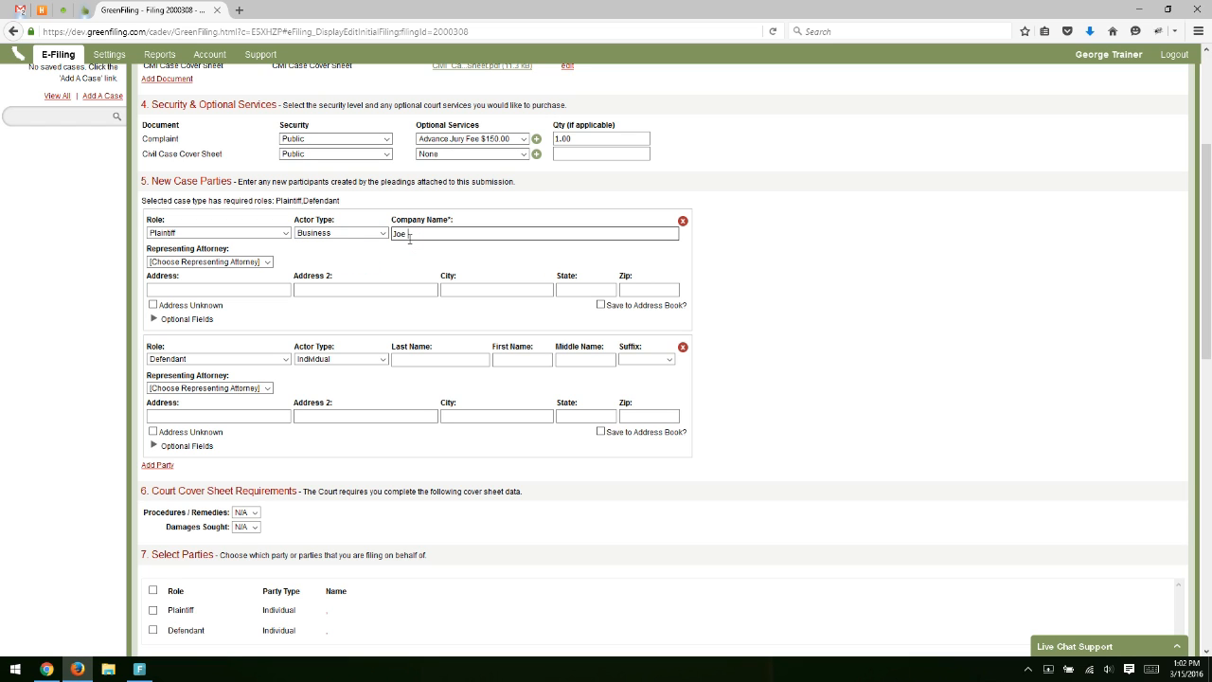
type("Test Company")
left_click(331, 261)
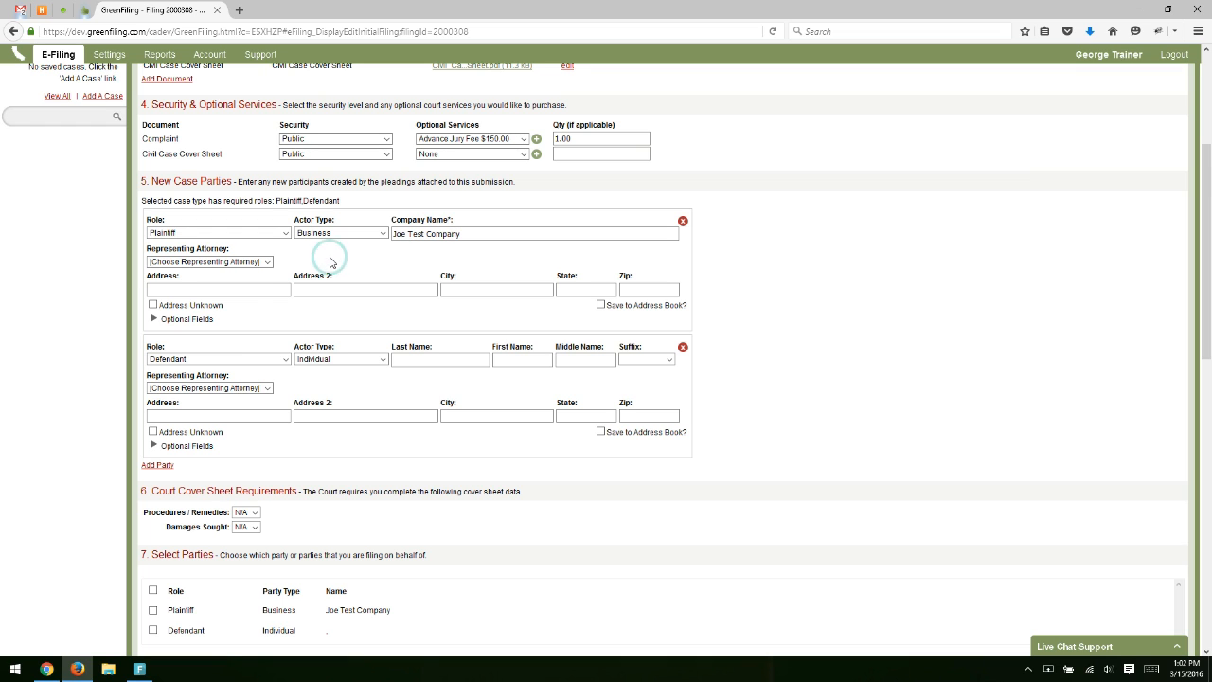
Assign the firm's attorney, enter the plaintiff's street, city, state and zip, and save to the address book.
left_click(256, 264)
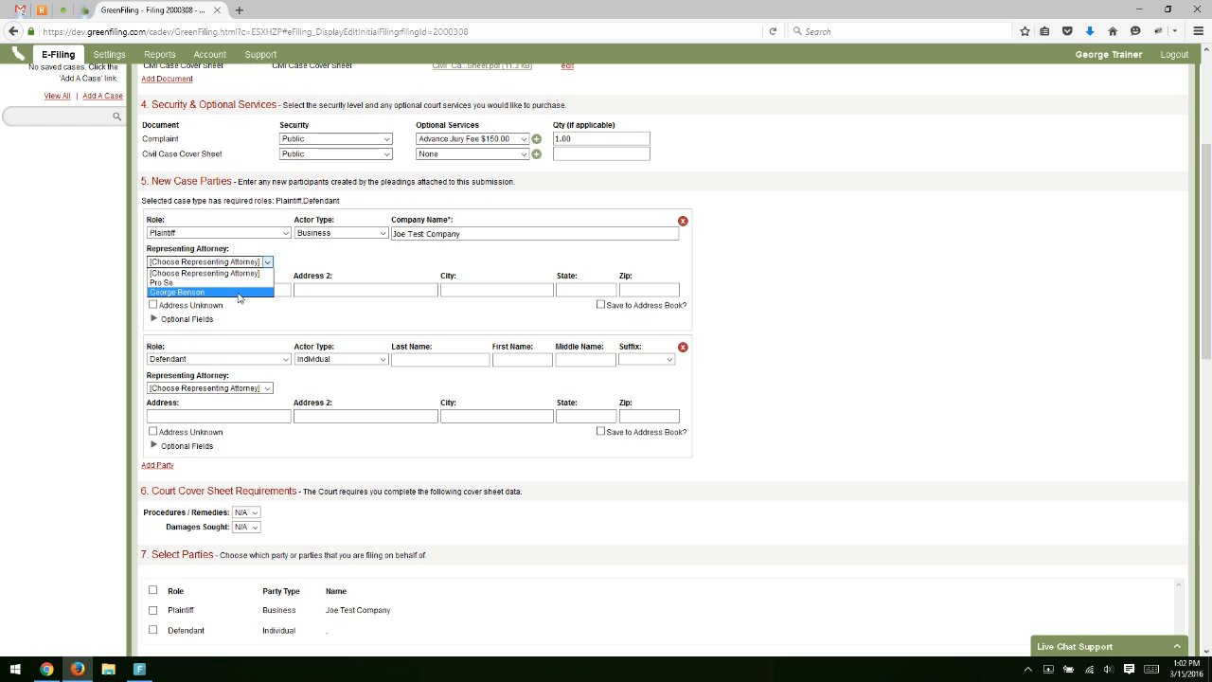
left_click(238, 293)
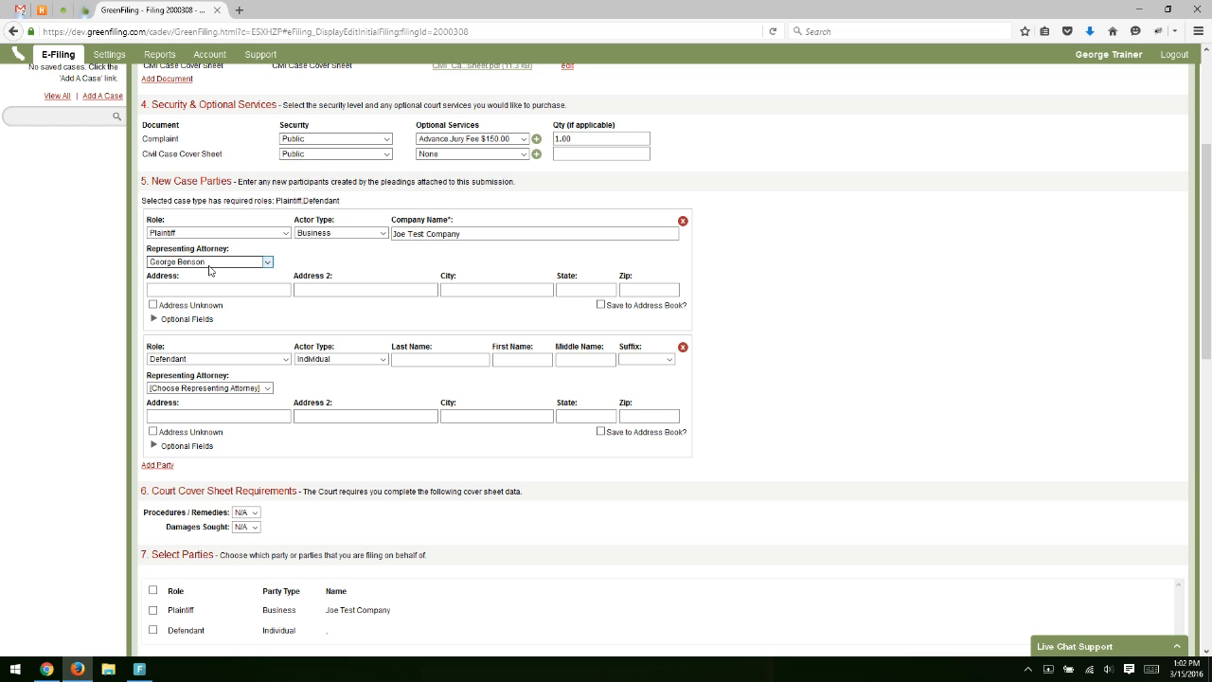
left_click(245, 293)
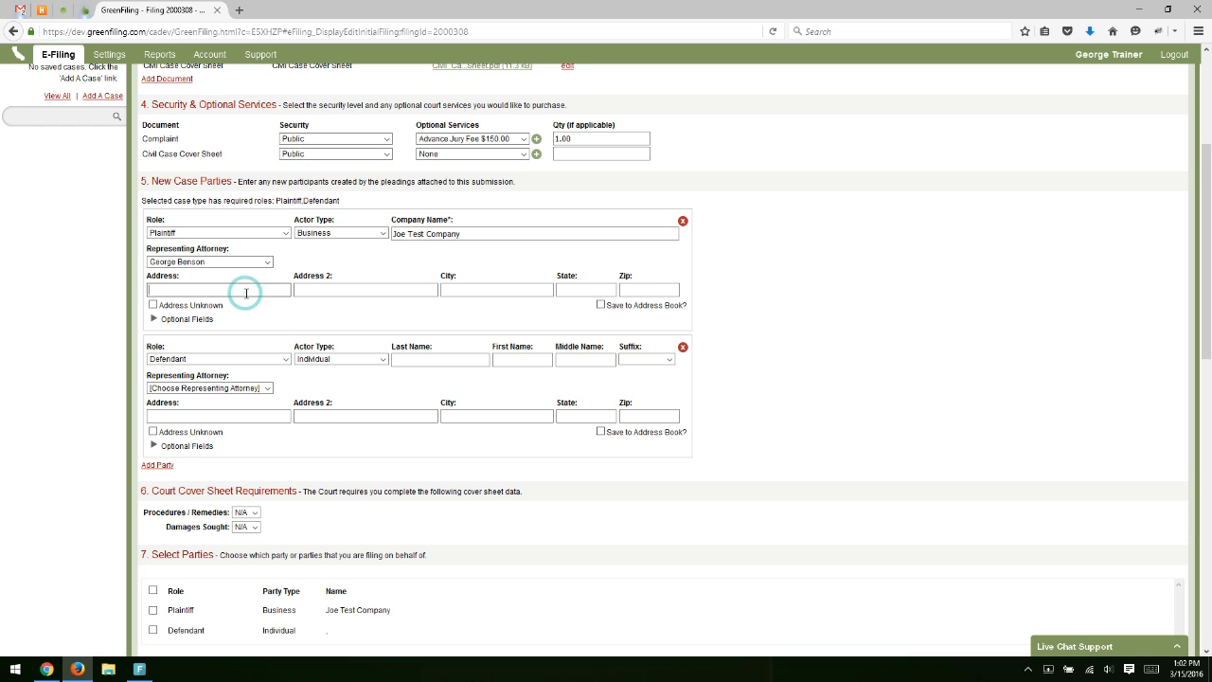
type("123 Hard Way")
key("Tab")
key("Tab")
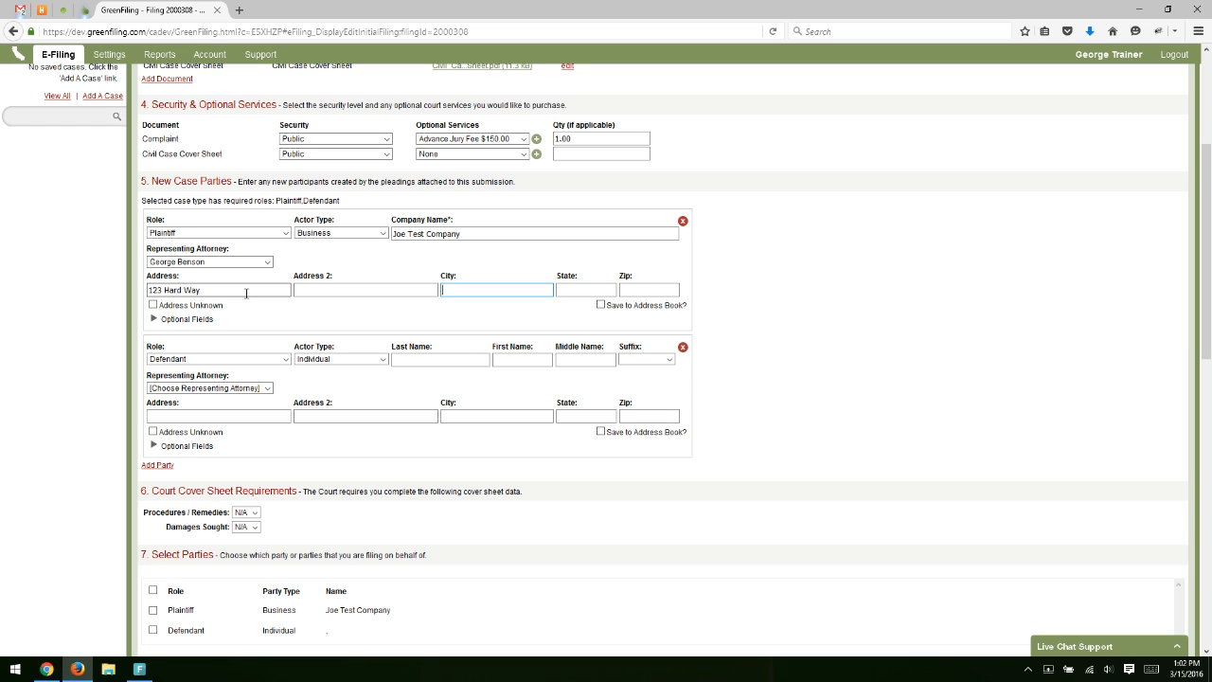
type("Ventura")
key("Tab")
type("CA")
key("Tab")
type("98323")
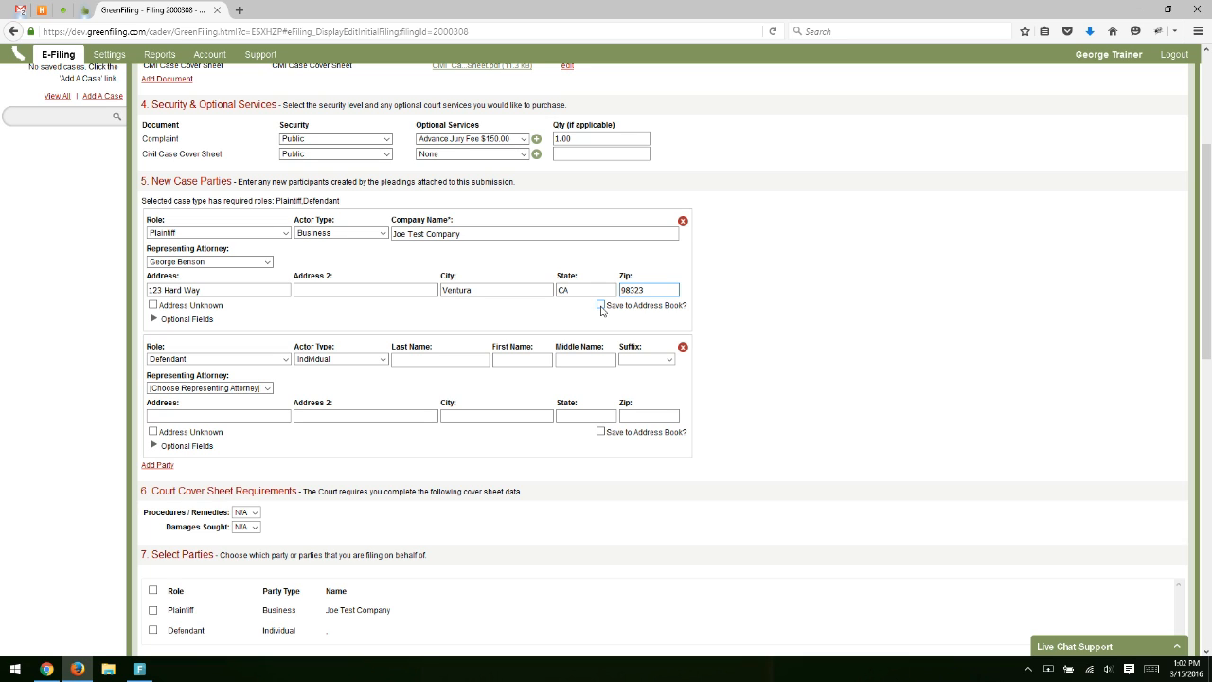
left_click(600, 306)
Enter the defendant's last and first names, leave the attorney unset, and check Address Unknown.
scroll(389, 355, "down", 1)
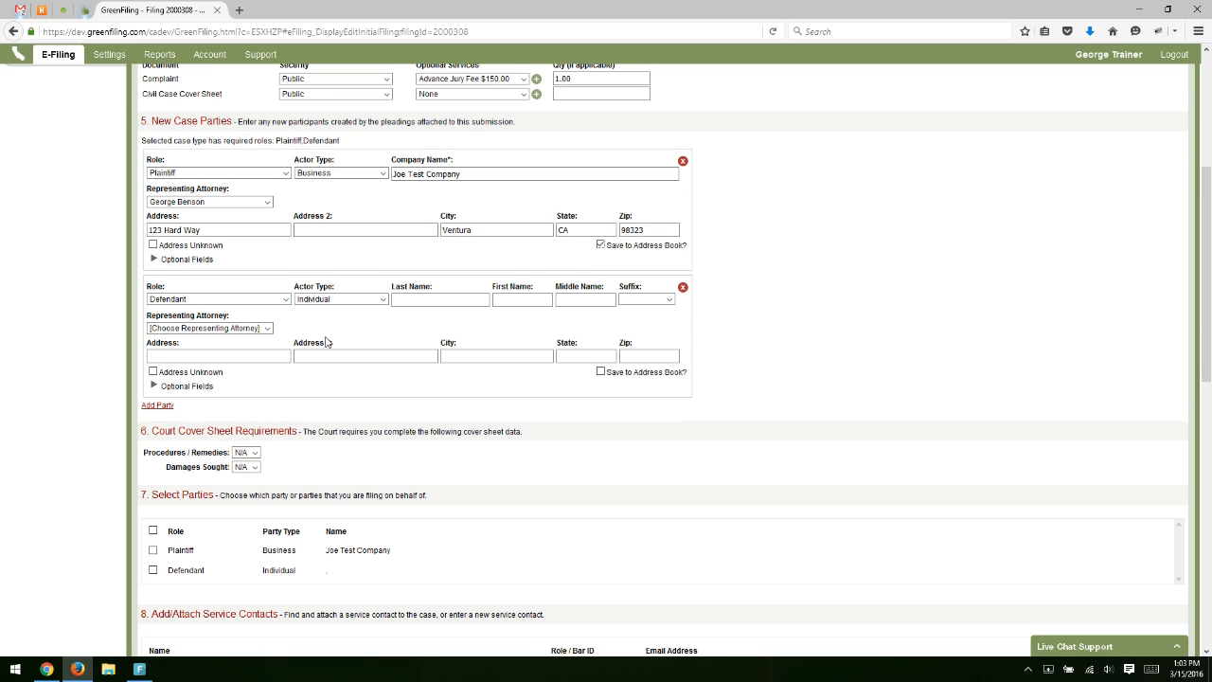
left_click(412, 300)
type("Doe")
key("Tab")
type("Jane")
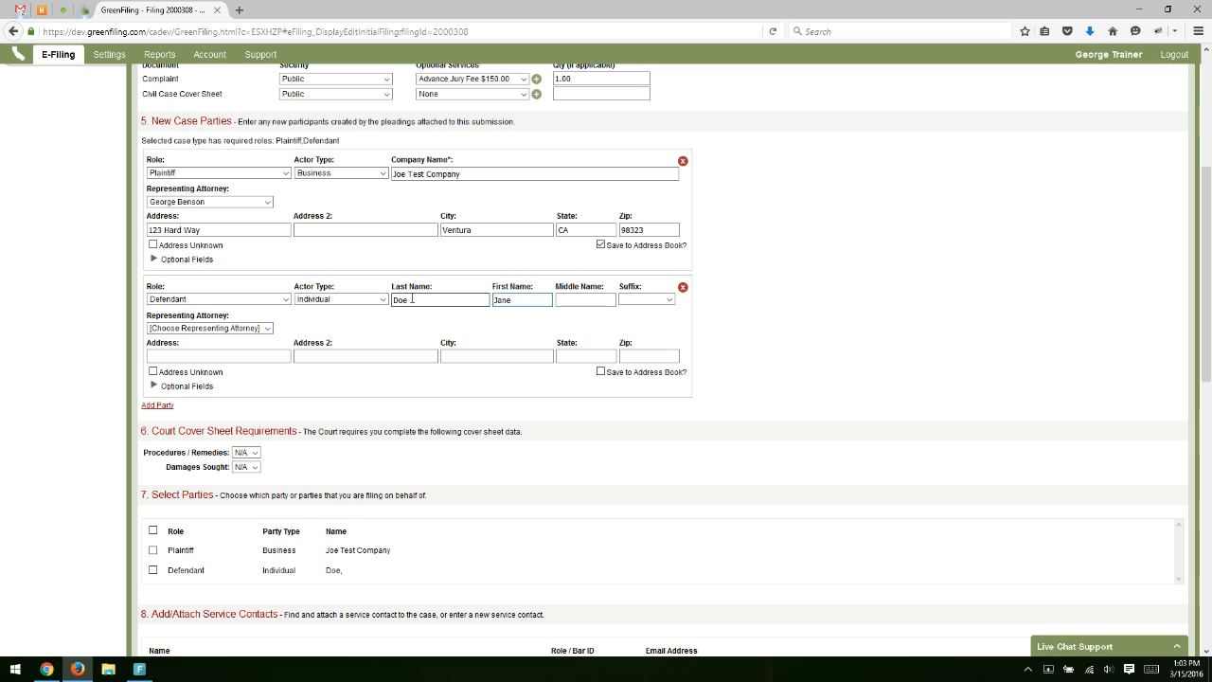
left_click(219, 329)
left_click(279, 328)
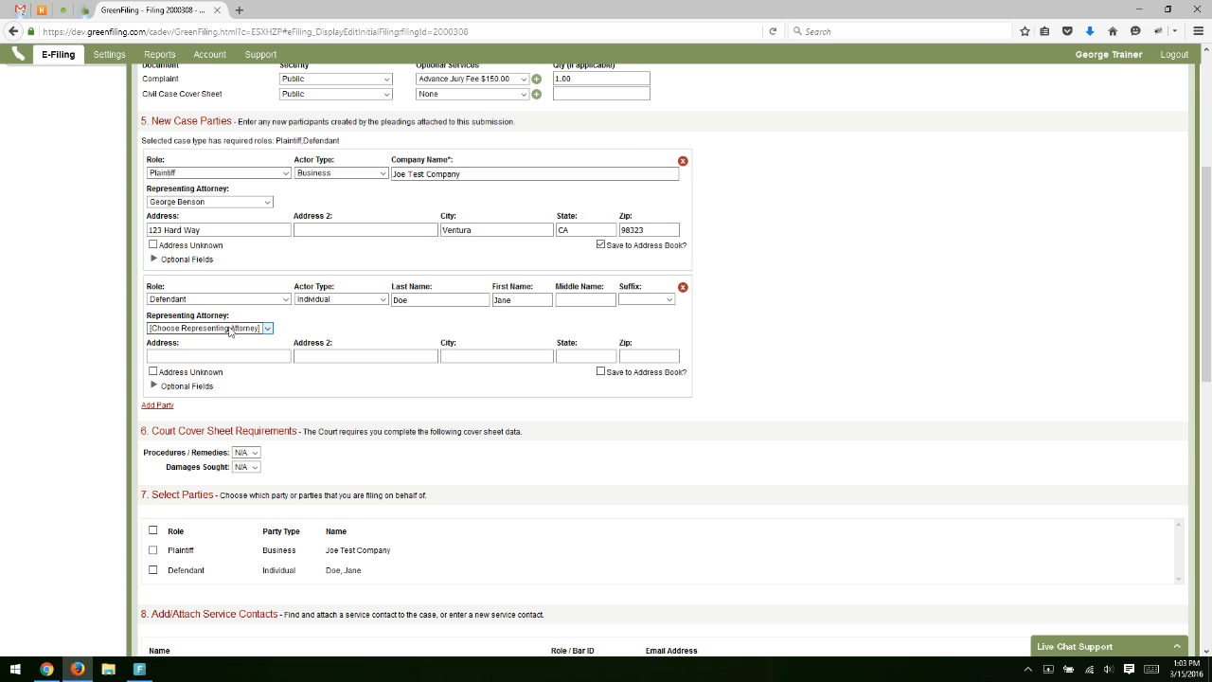
left_click(193, 353)
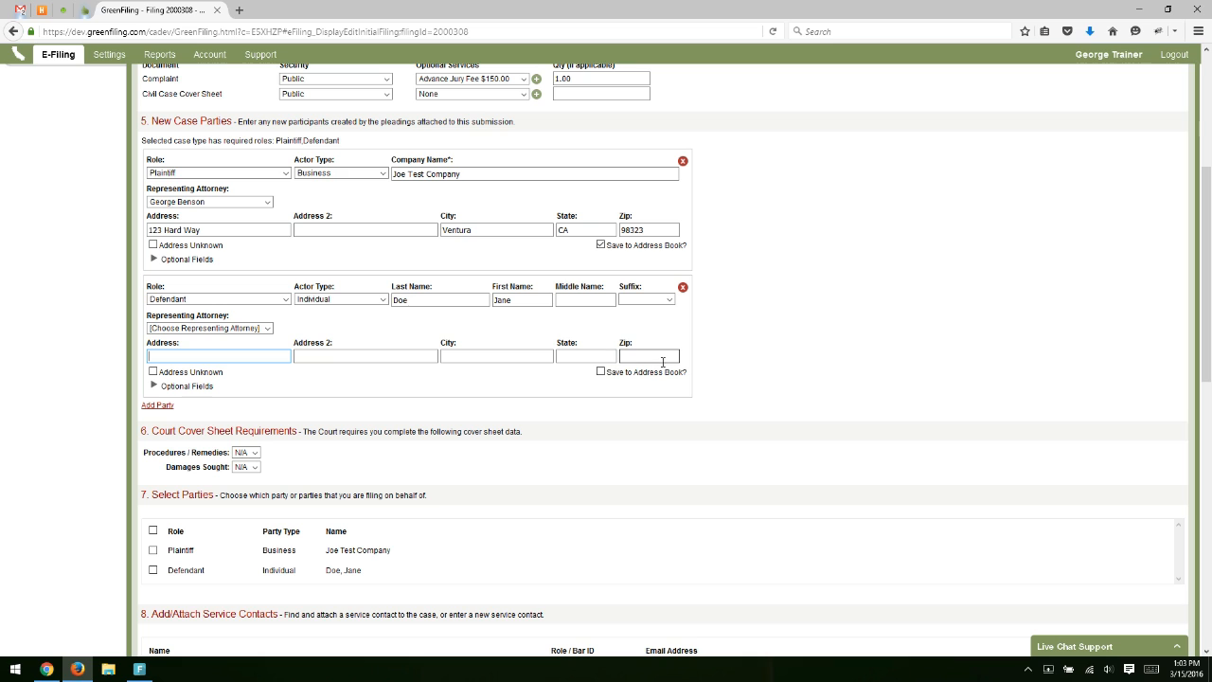
left_click(193, 375)
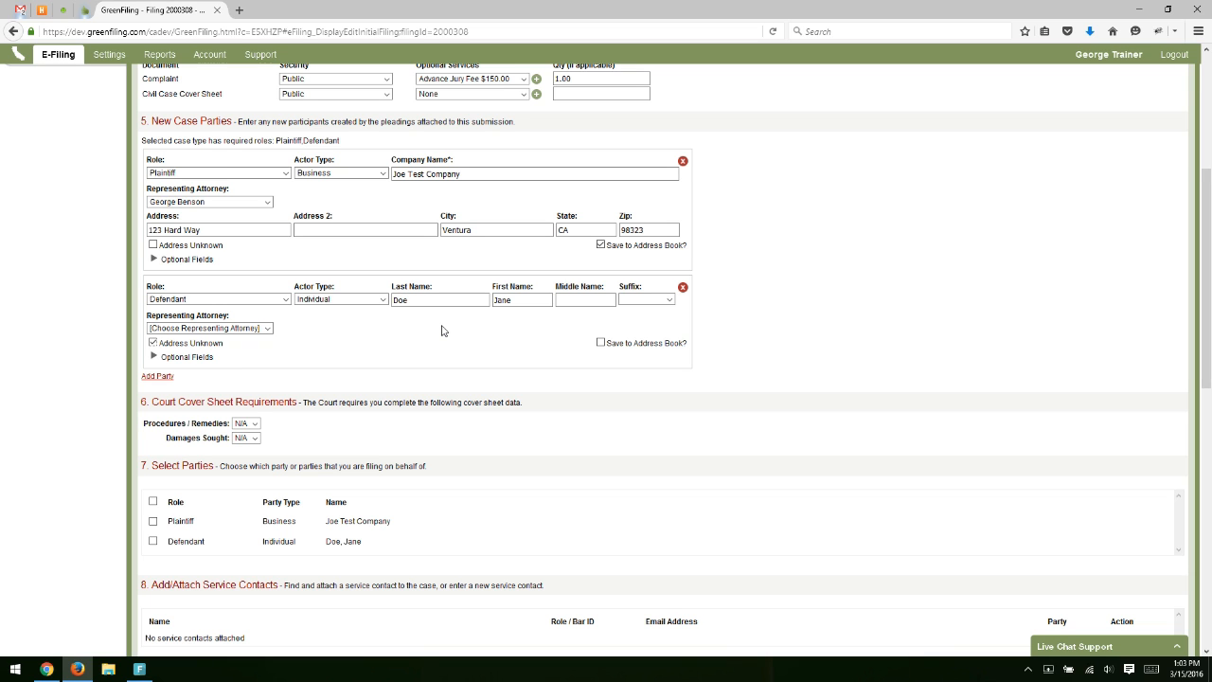
Tick the Plaintiff checkbox under Select Parties so Joe Test Company is the filing party.
scroll(441, 330, "down", 2)
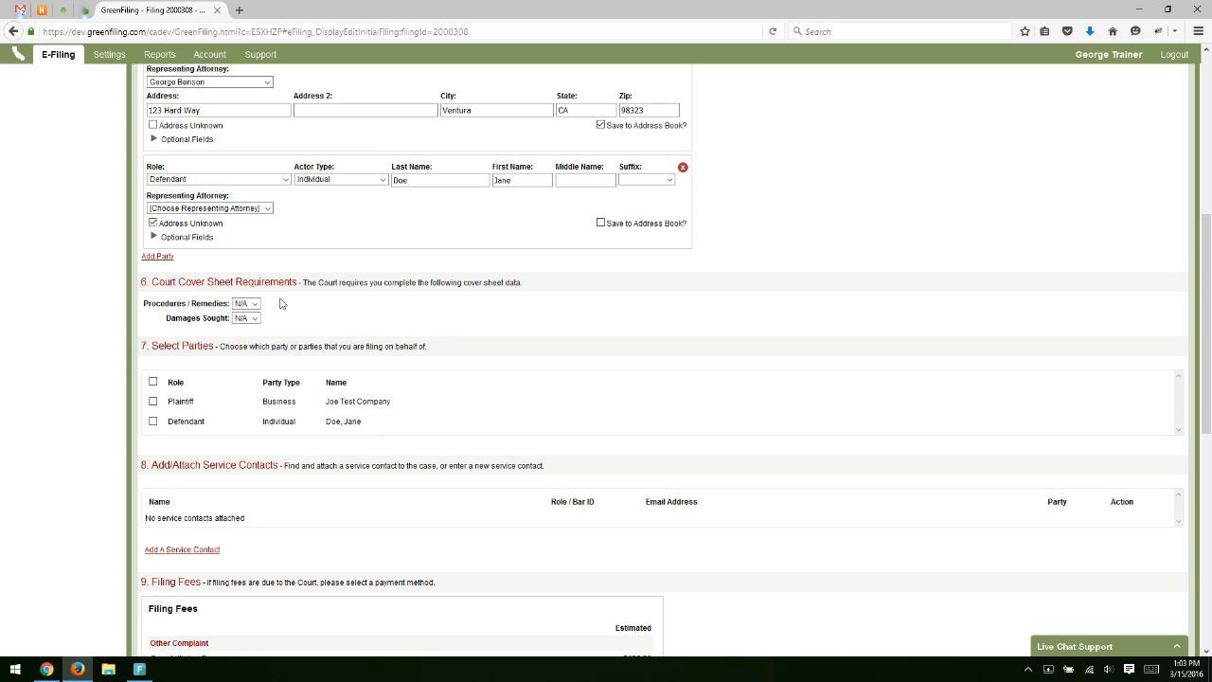
scroll(281, 305, "down", 1)
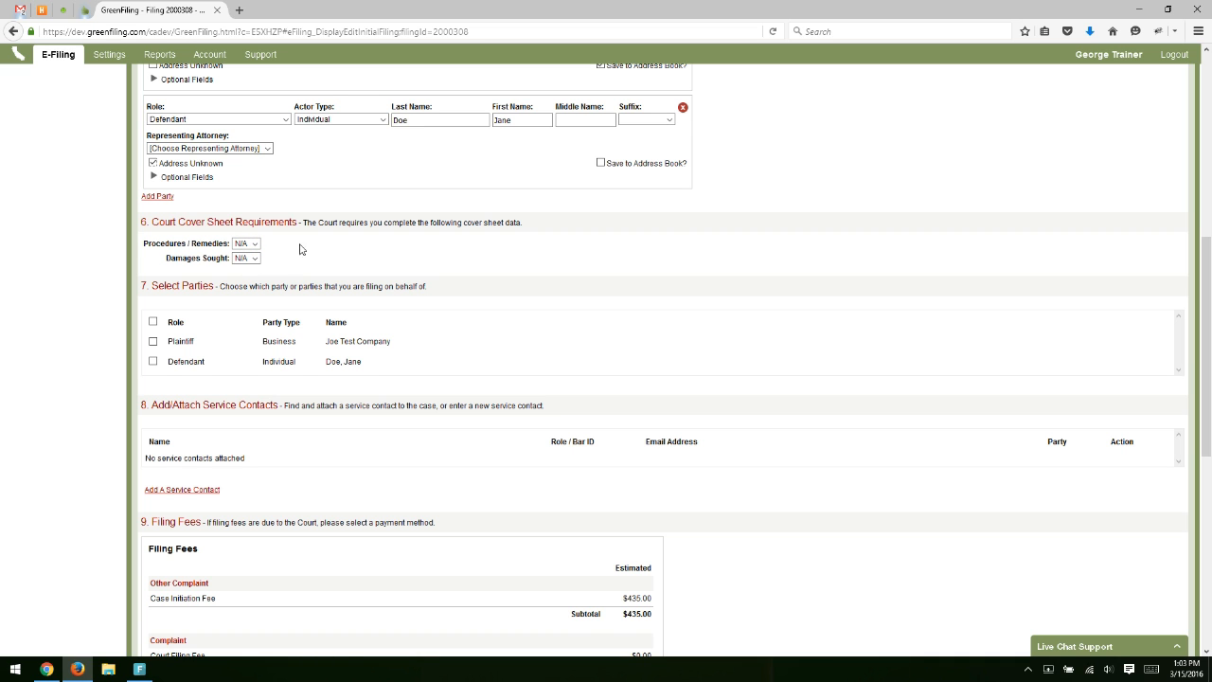
scroll(310, 245, "down", 2)
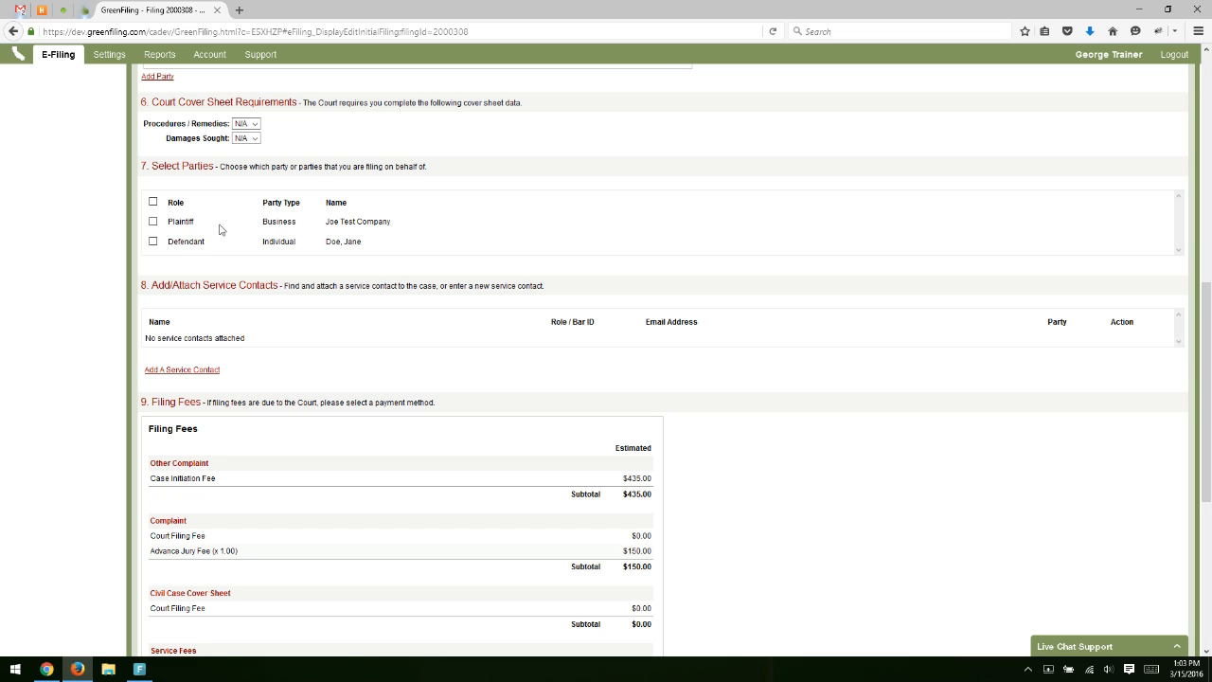
left_click(154, 222)
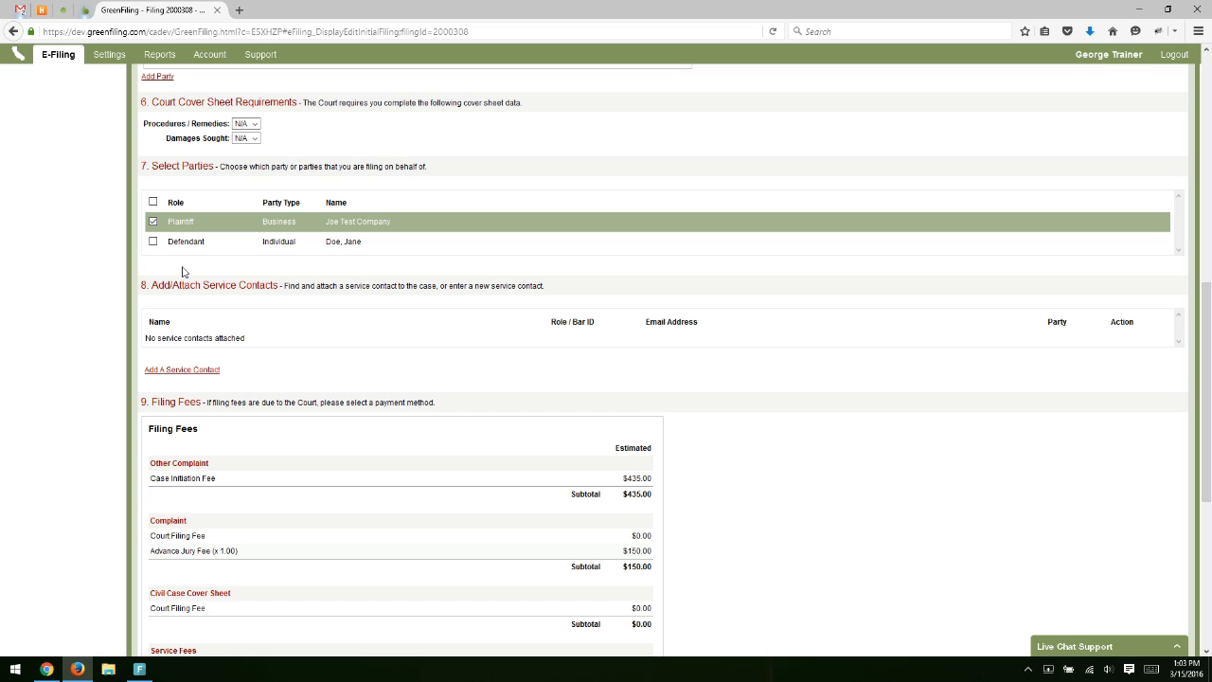
scroll(184, 272, "down", 2)
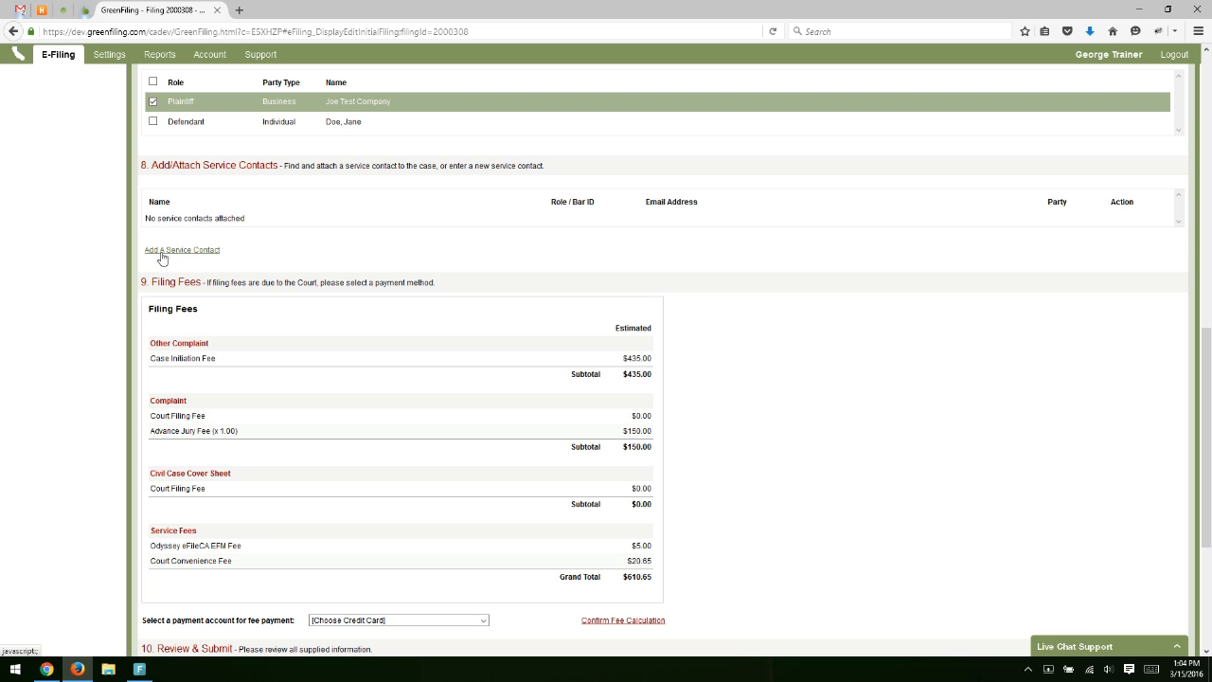
Attach the firm's own contact from My Firm as a service contact.
left_click(161, 254)
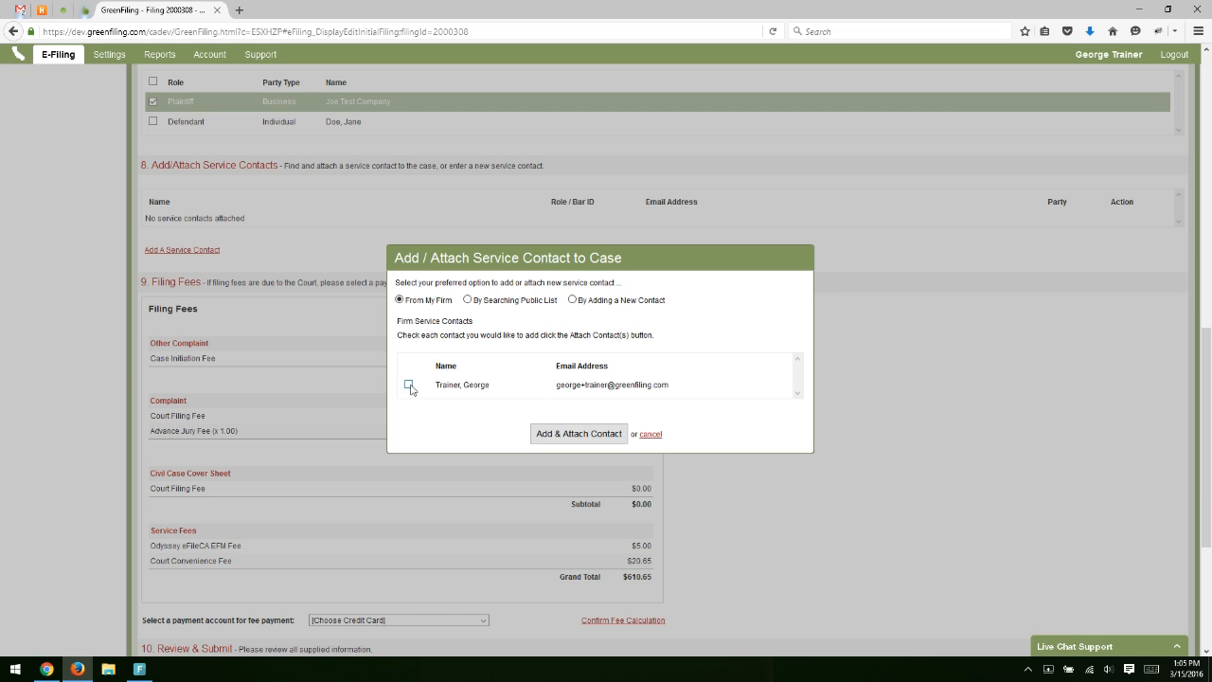
left_click(409, 385)
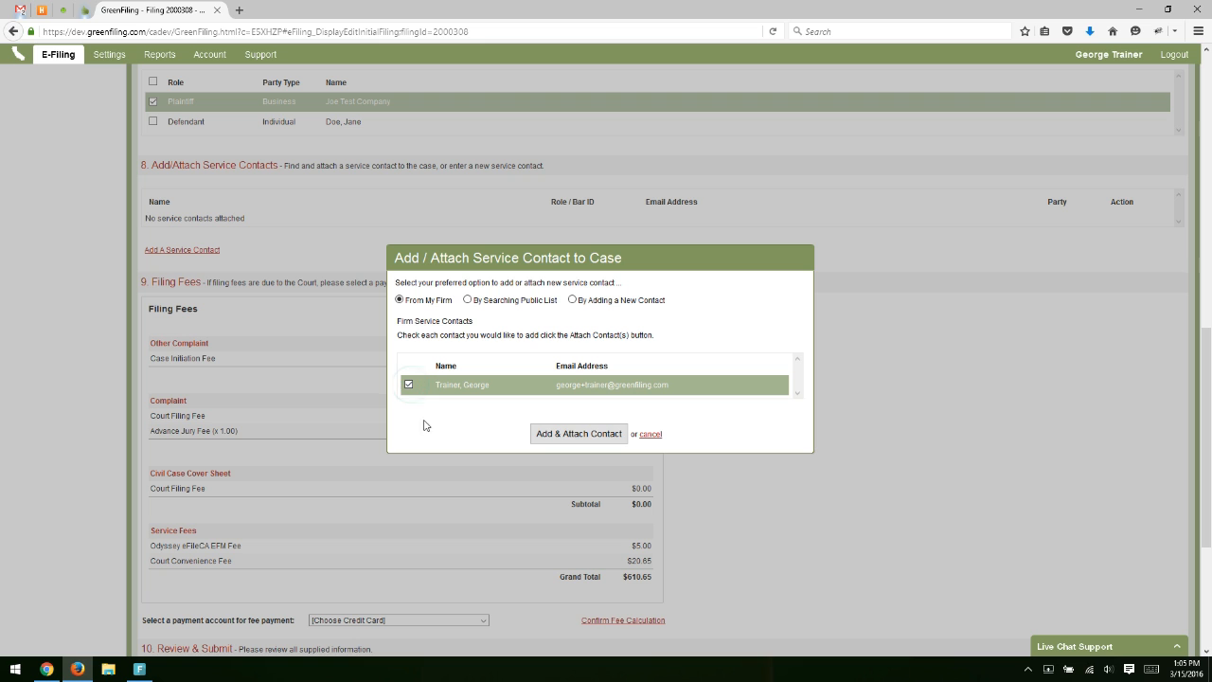
left_click(588, 434)
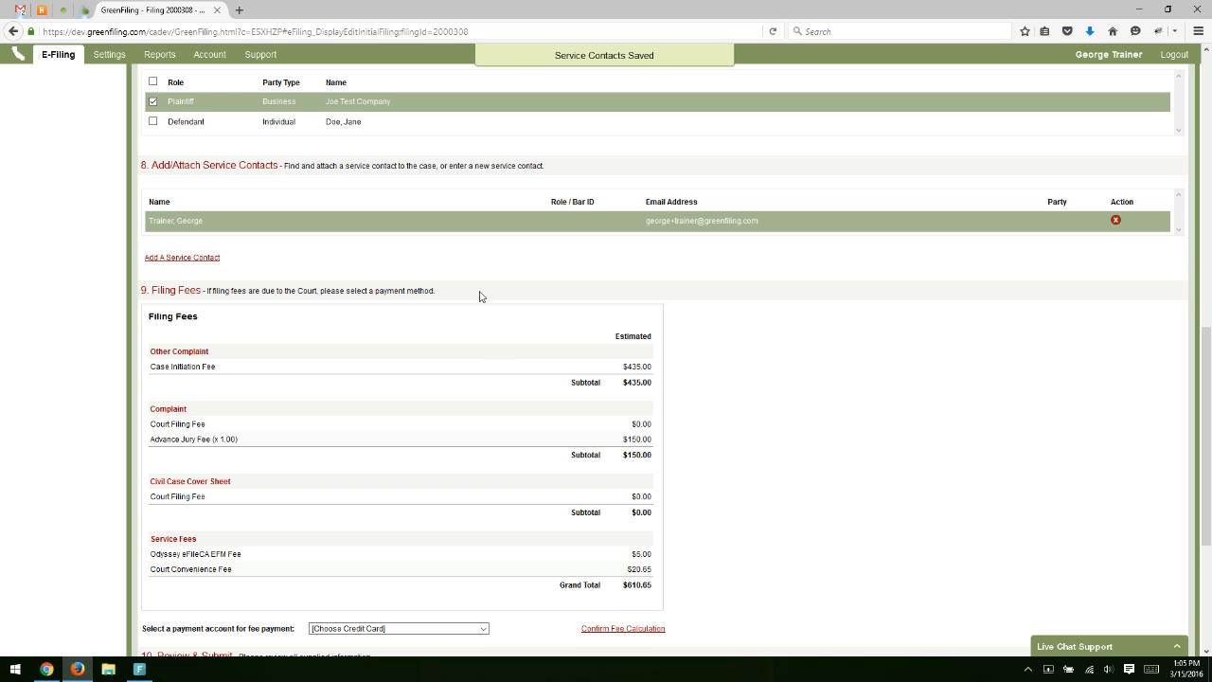
Search the public contact list for a contact by first name.
left_click(206, 259)
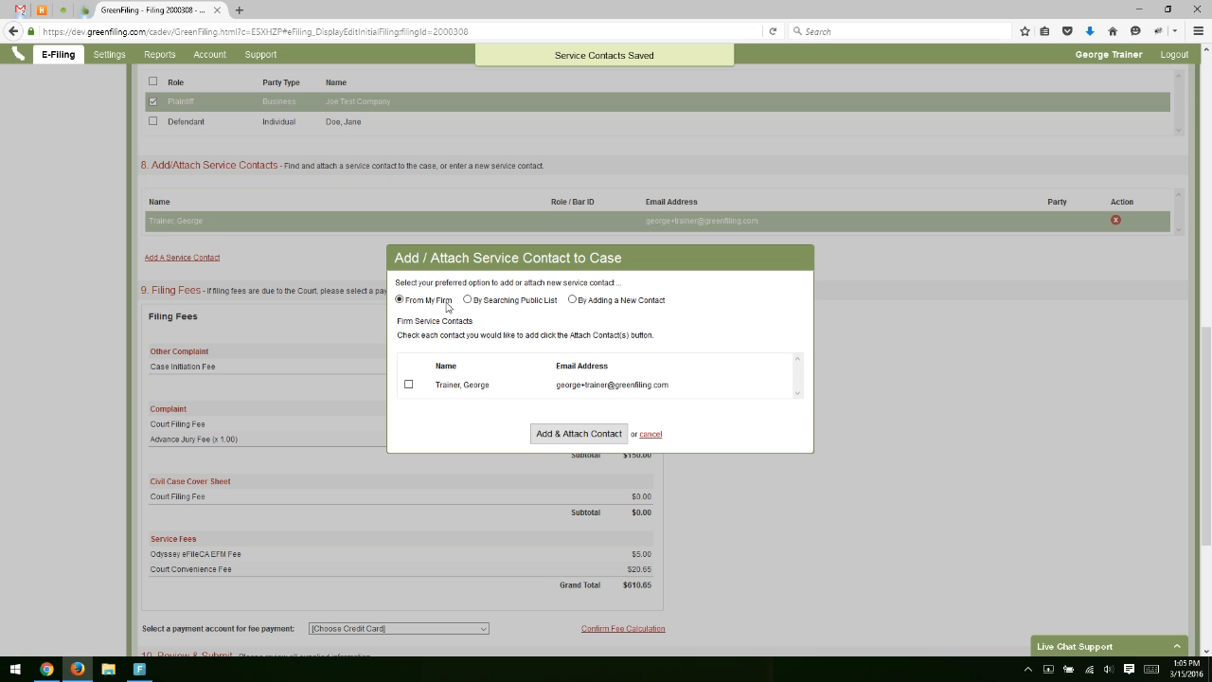
left_click(467, 300)
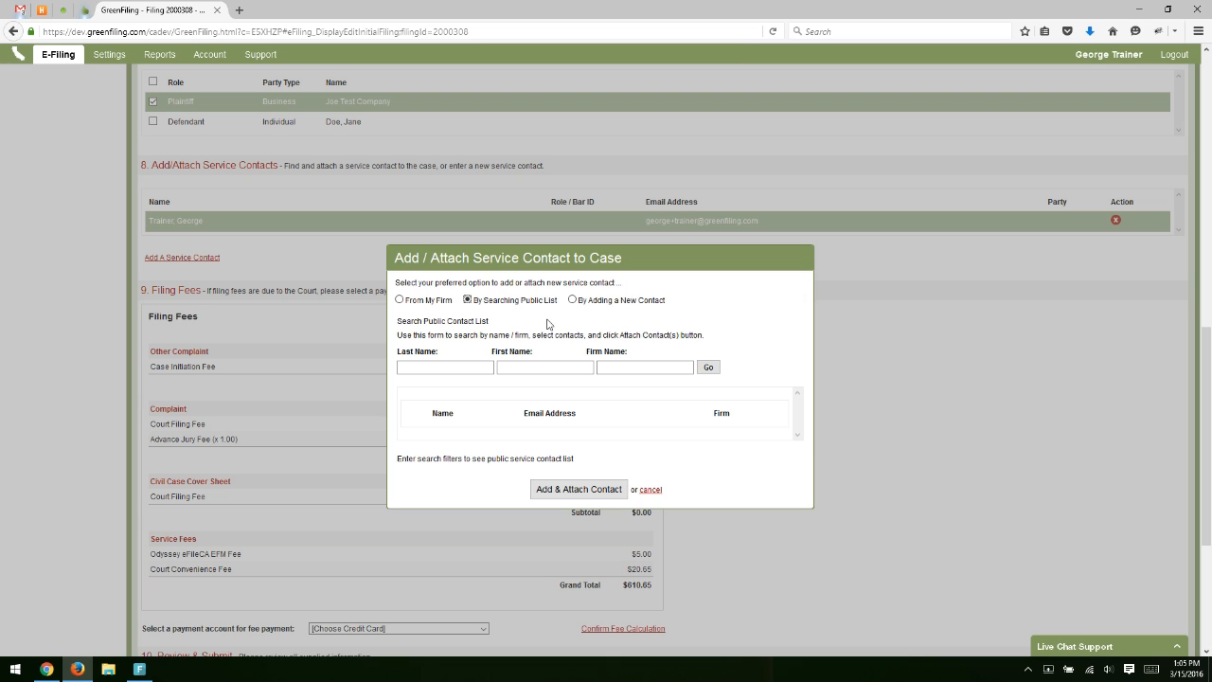
left_click(525, 365)
type("George")
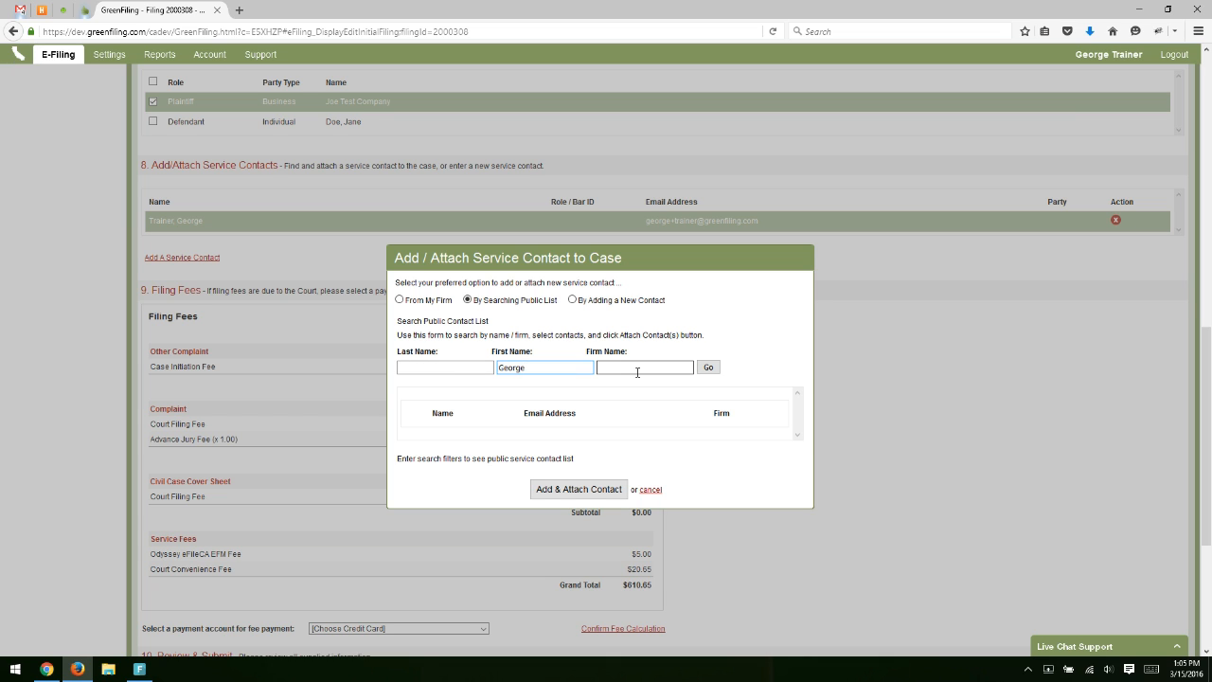
left_click(709, 368)
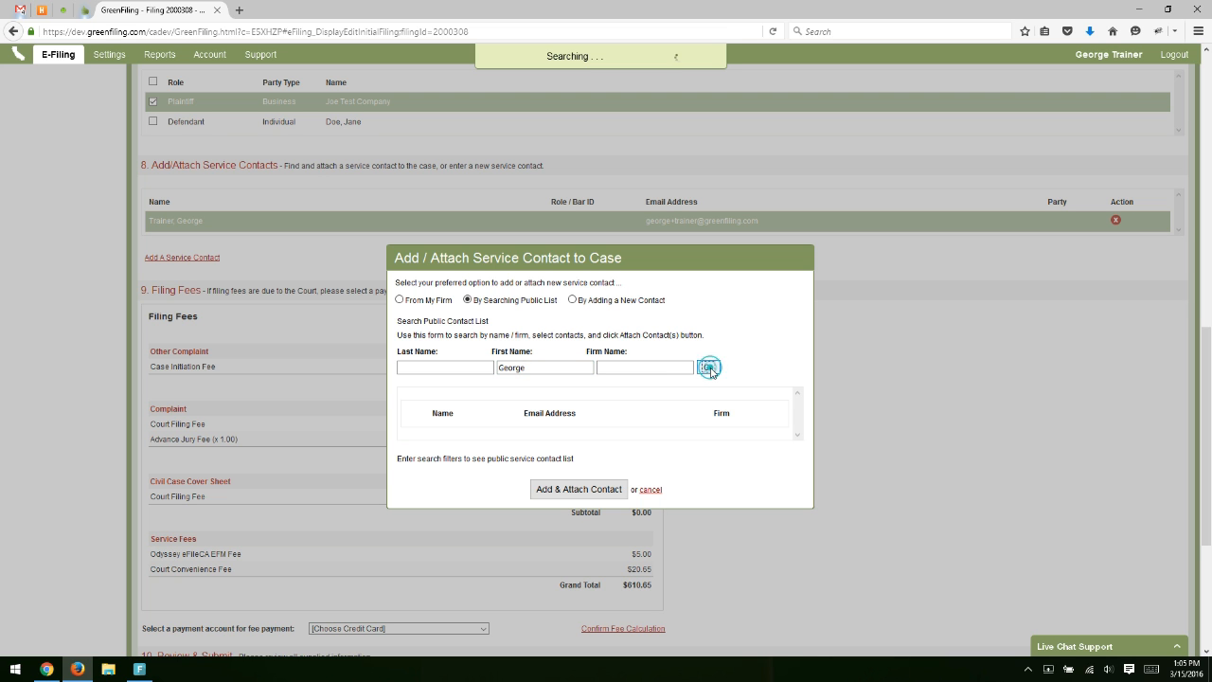
Check the first matching result and attach it to the case as a service contact.
scroll(786, 354, "down", 1)
scroll(674, 383, "down", 3)
scroll(618, 369, "down", 1)
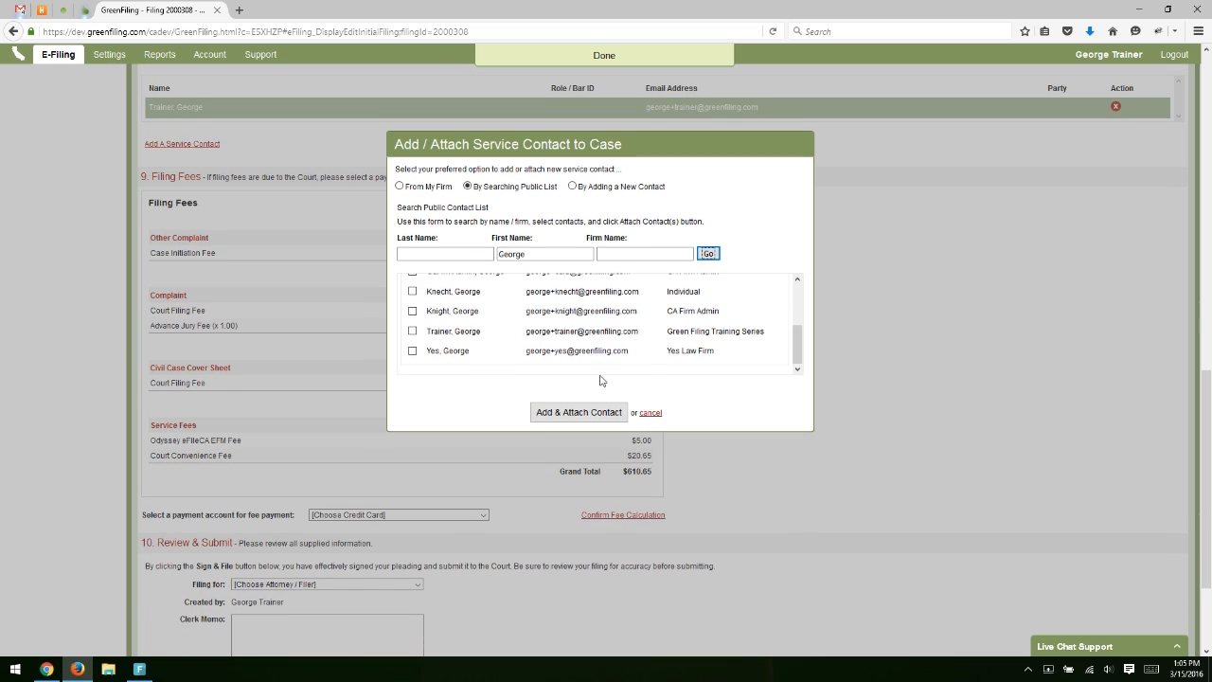
scroll(584, 348, "up", 5)
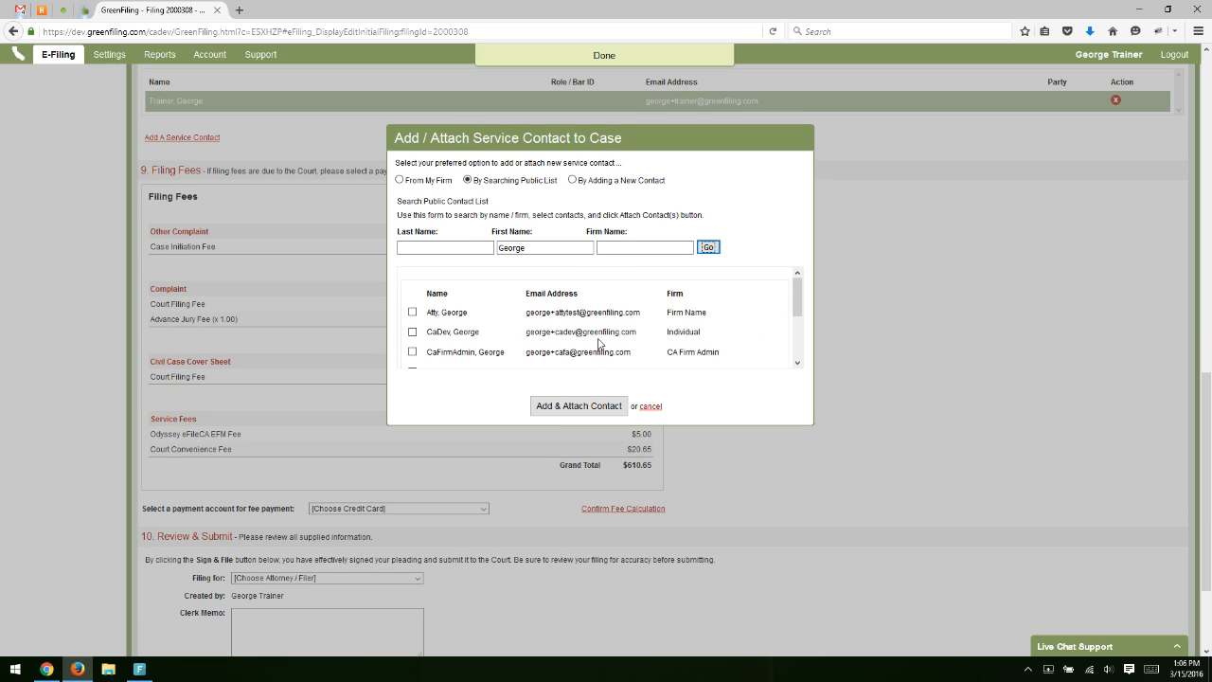
left_click(413, 313)
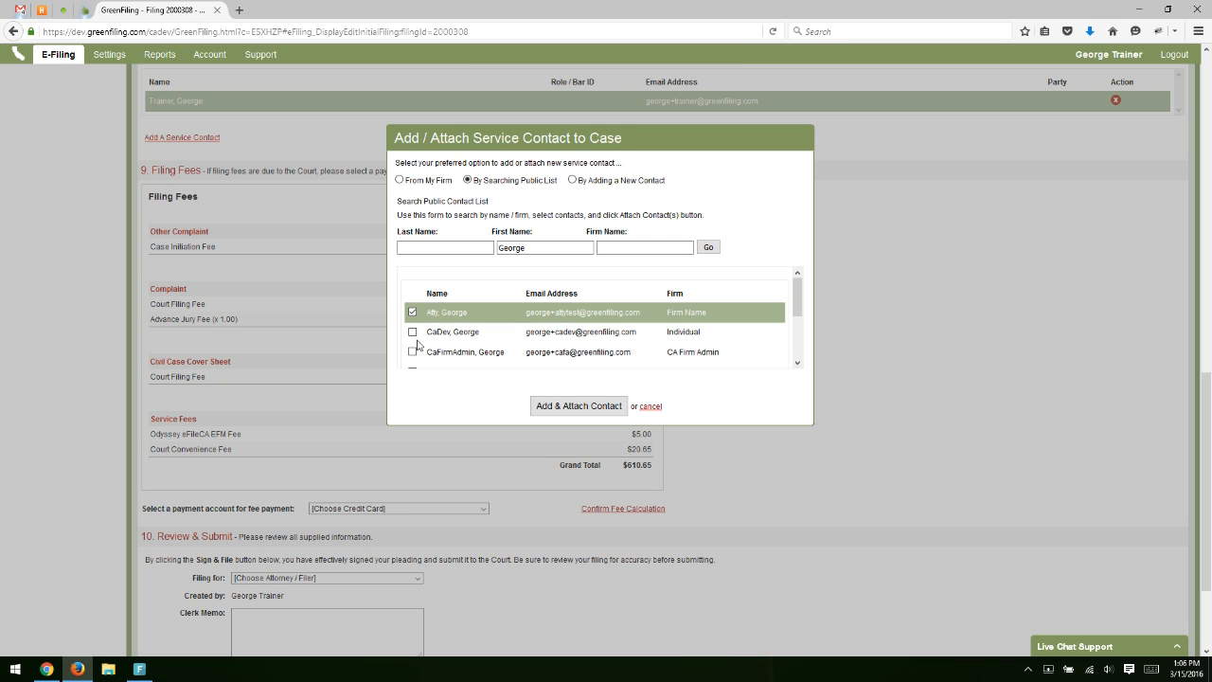
left_click(593, 411)
scroll(717, 406, "up", 3)
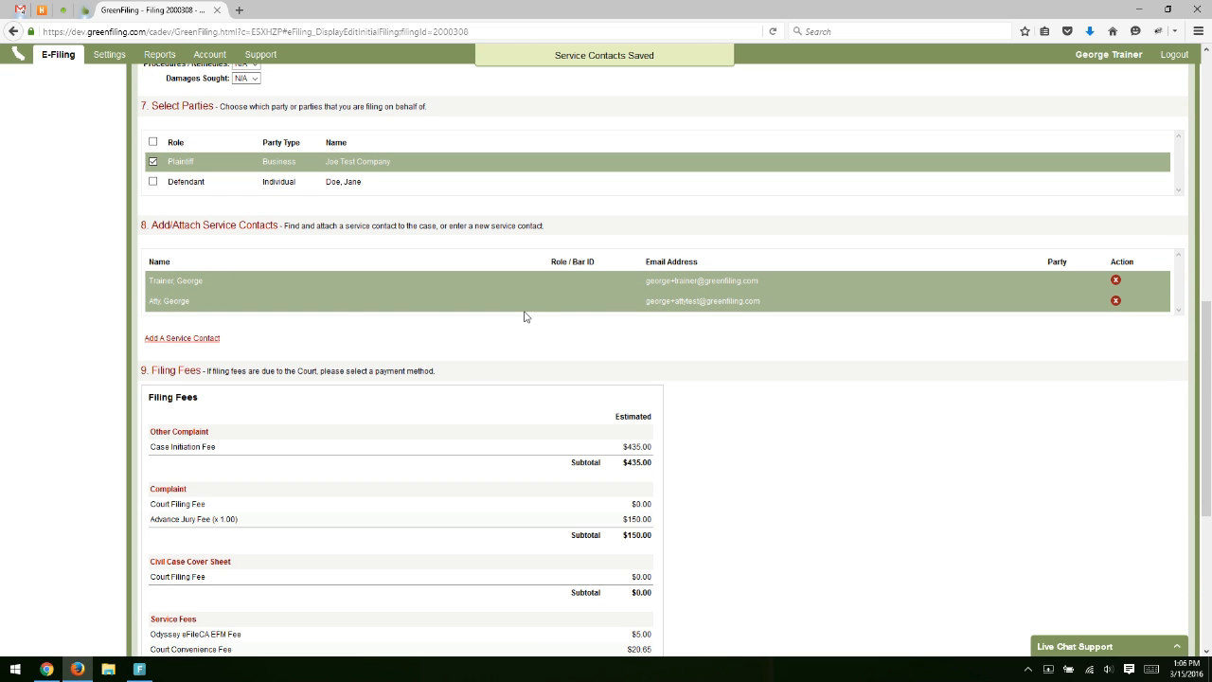
Start a brand-new service contact and enter its first name.
left_click(184, 342)
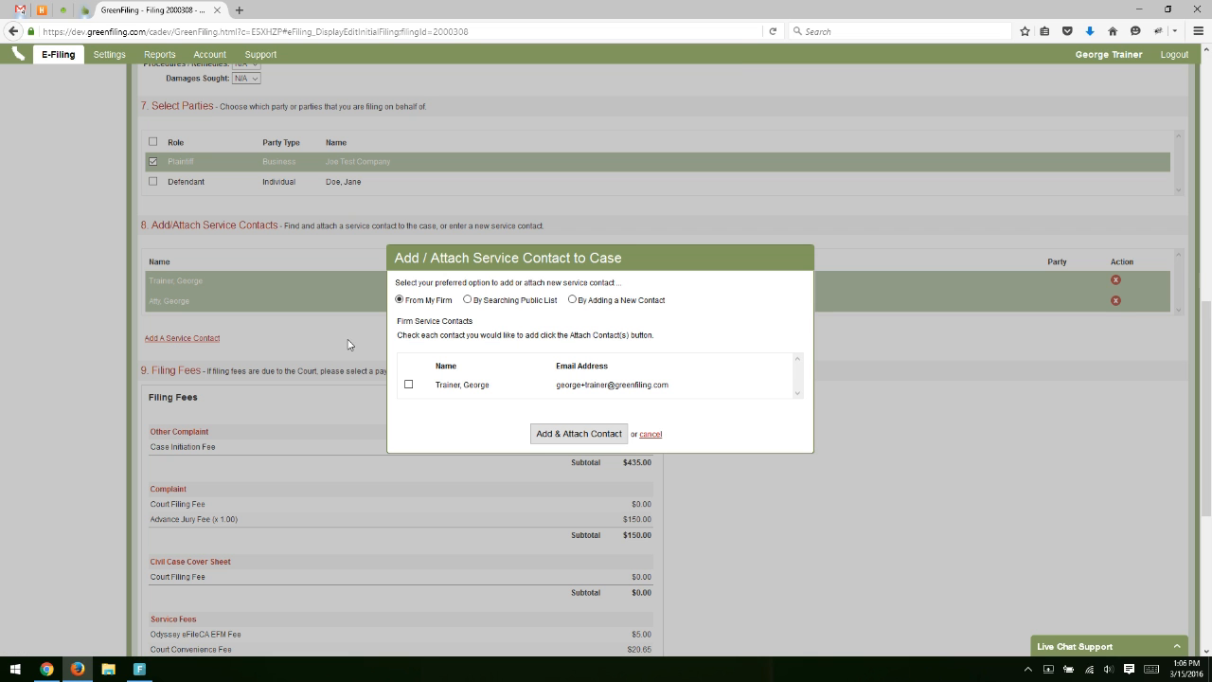
left_click(580, 301)
left_click(446, 365)
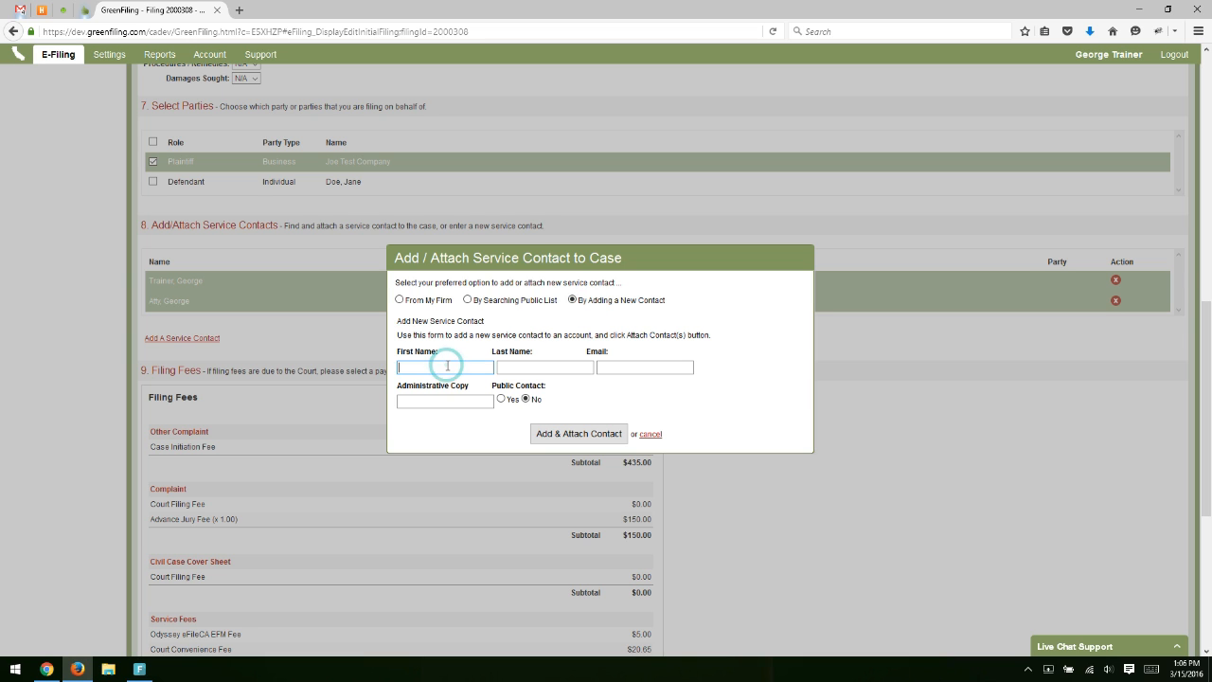
type("Jane")
Enter the new contact's last name and e-mail address.
key("Tab")
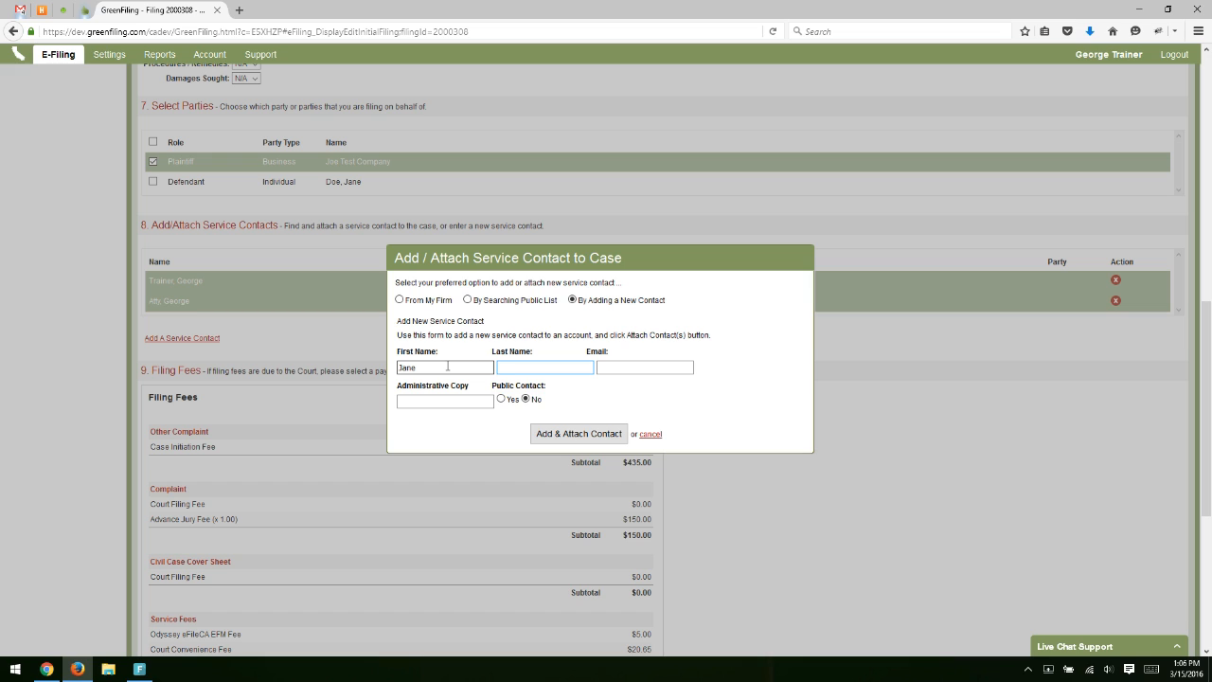
type("D")
type("eo")
key("BackSpace")
key("BackSpace")
type("oe")
key("Tab")
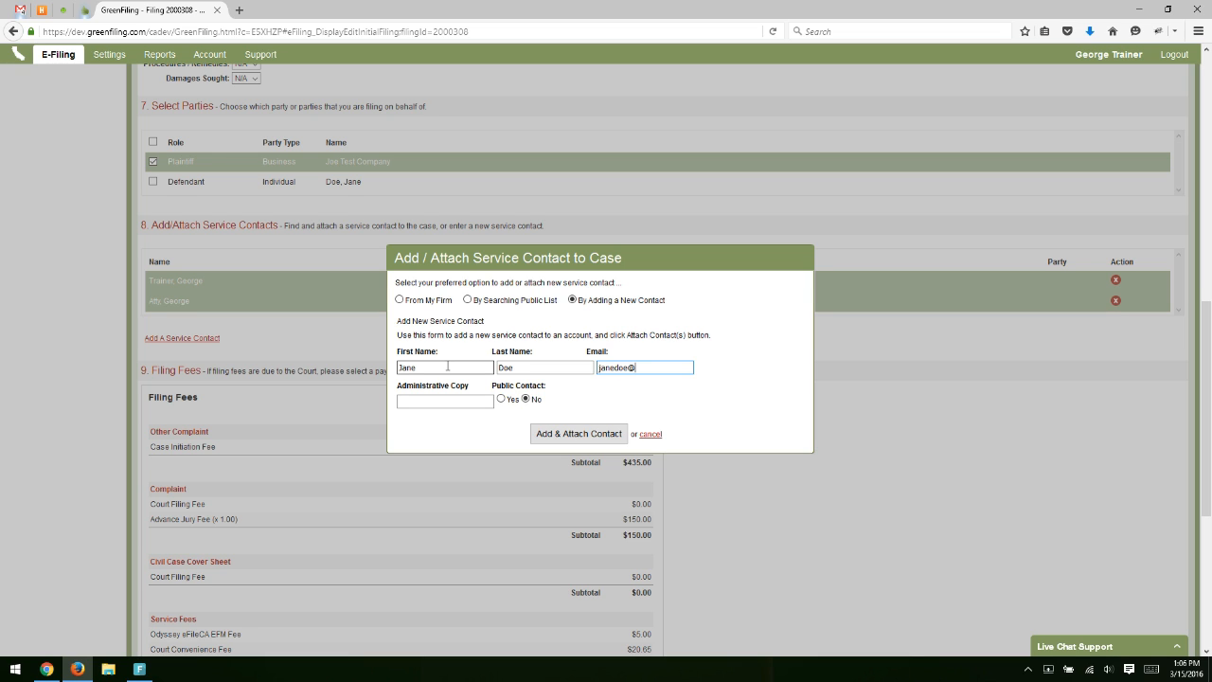
left_click(432, 401)
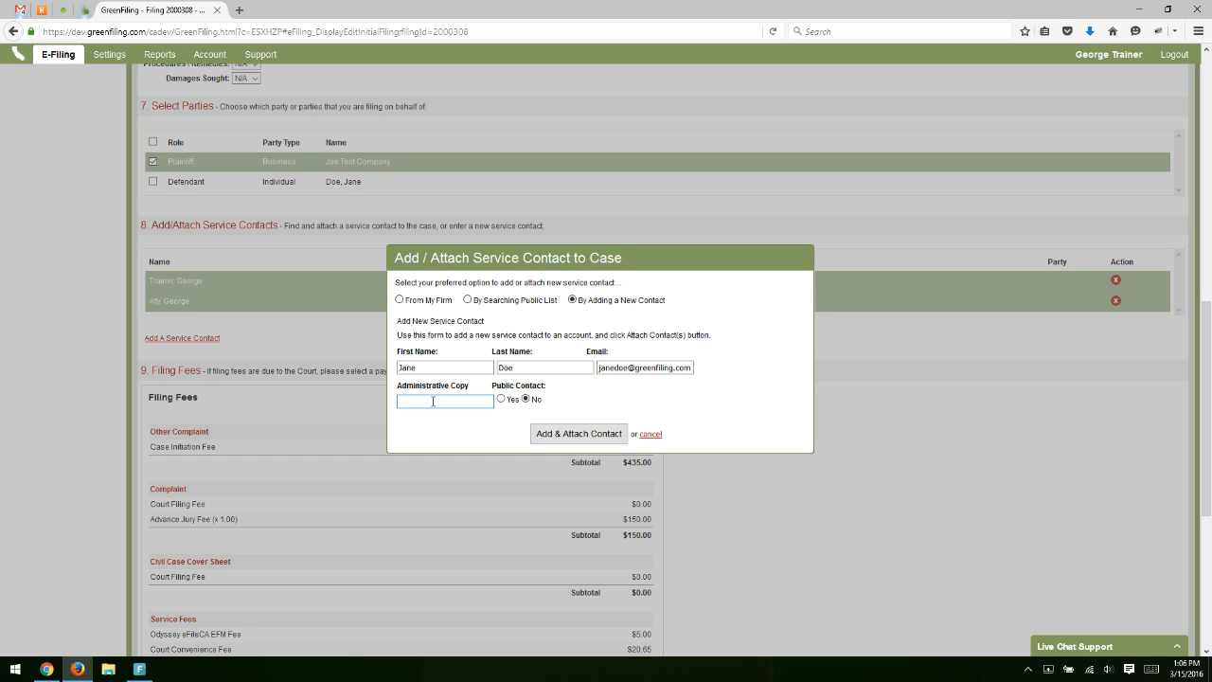
left_click(648, 368)
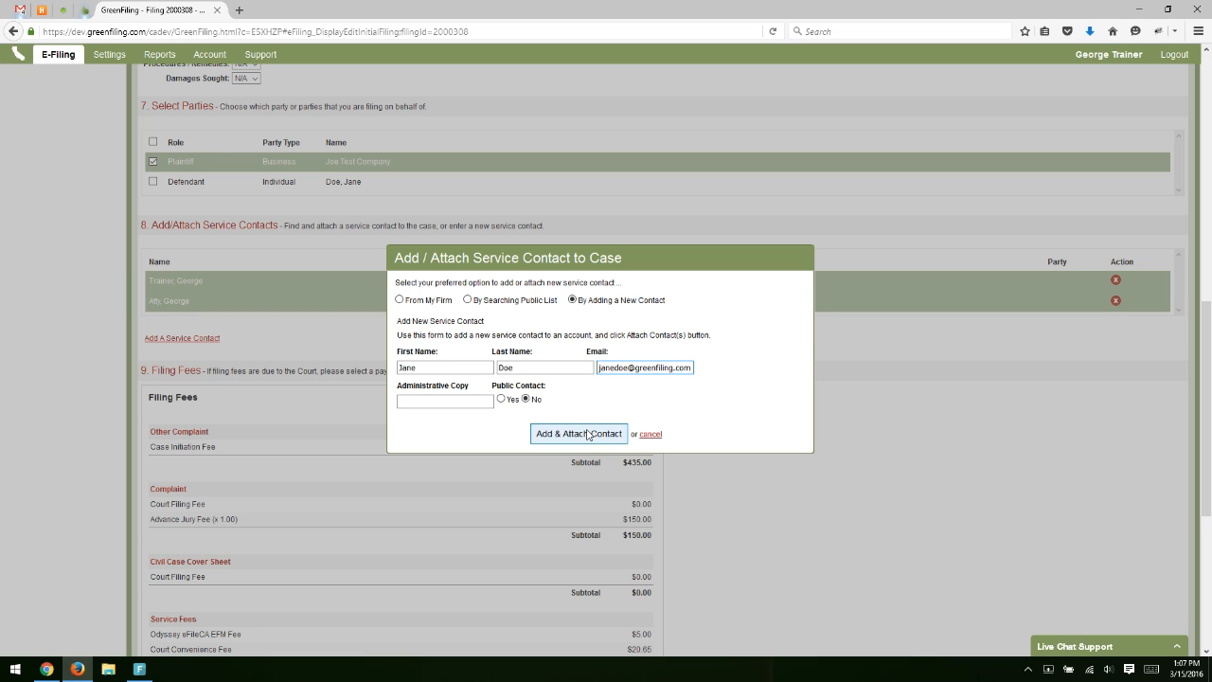
Attach the new service contact so the case lists three, then scroll to Filing Fees ($610.65).
left_click(588, 433)
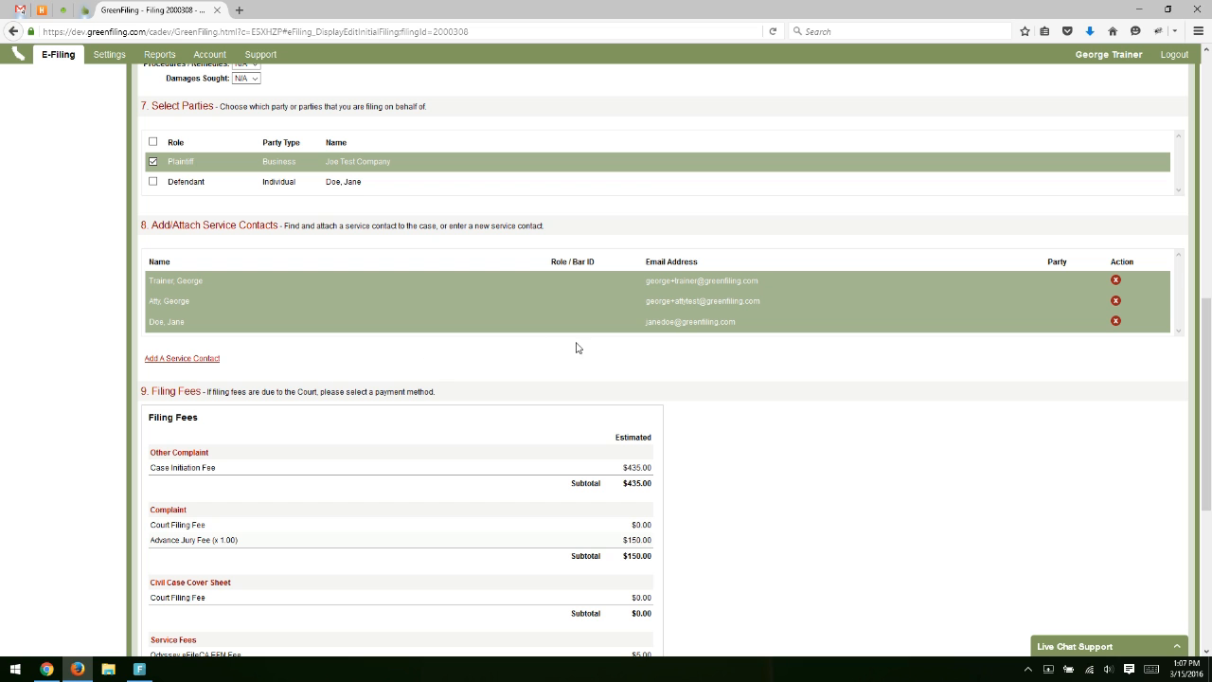
scroll(587, 349, "down", 2)
scroll(692, 330, "down", 4)
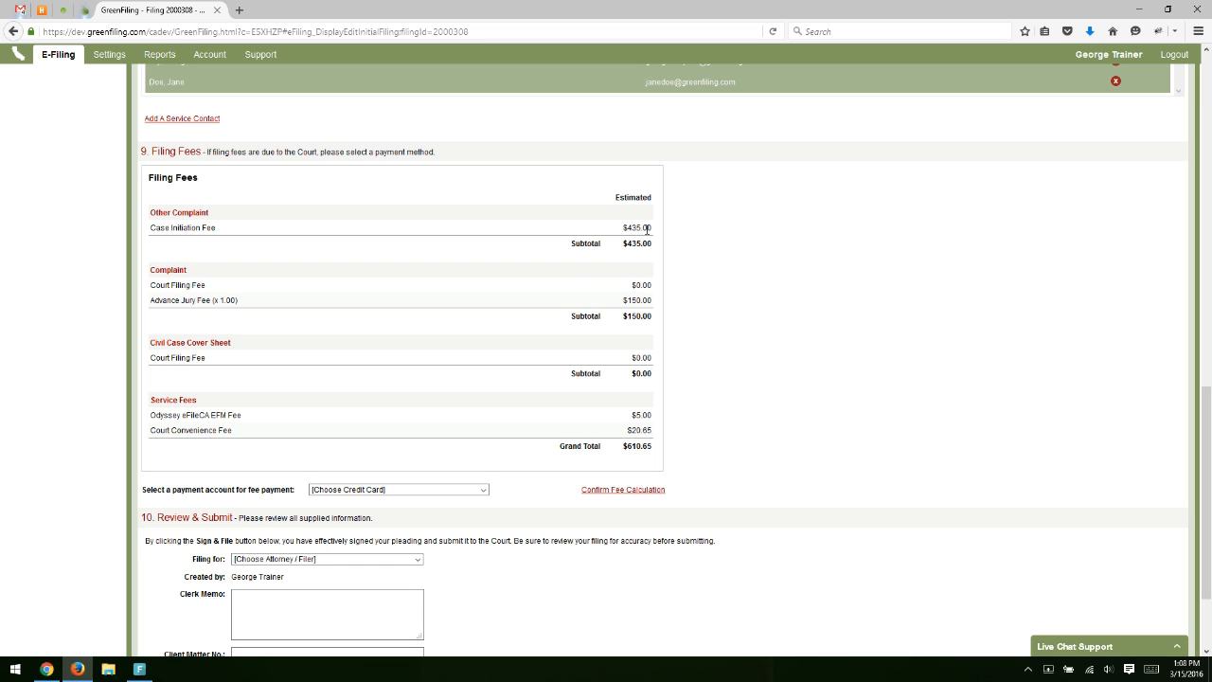
left_click_drag(149, 305, 271, 303)
left_click(271, 303)
left_click_drag(620, 301, 653, 301)
left_click(656, 301)
scroll(383, 388, "down", 1)
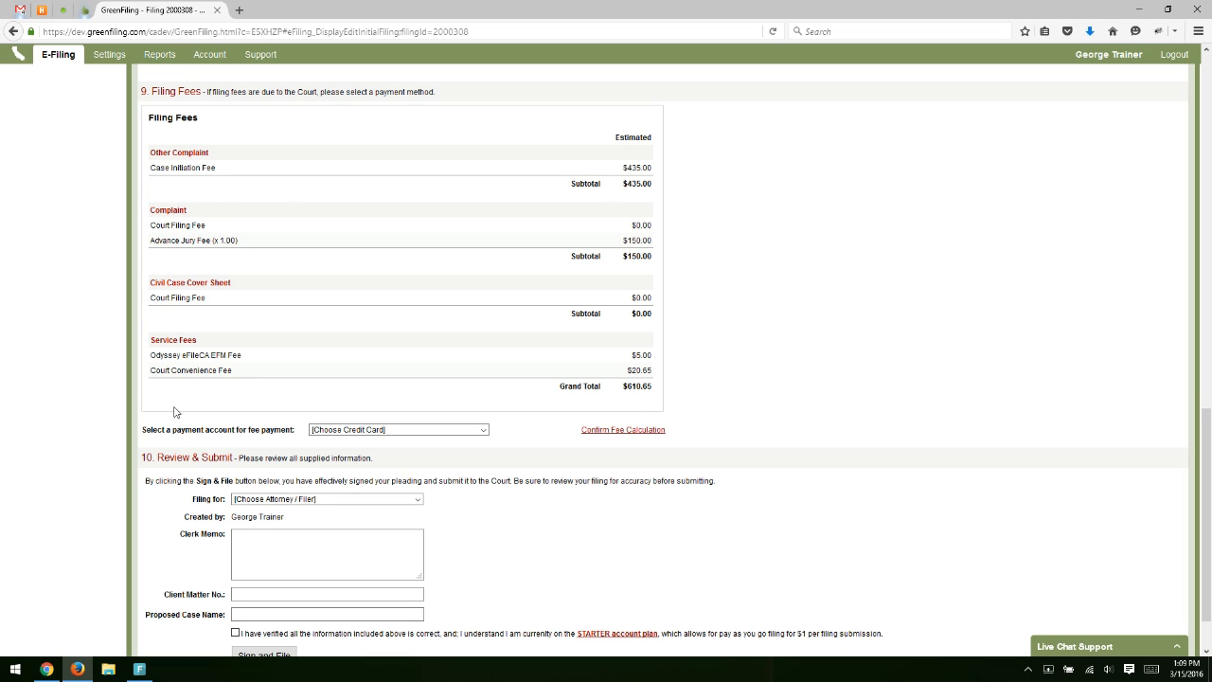
Pay the filing fees with the saved Mastercard and confirm the $610.65 fee calculation.
left_click(432, 432)
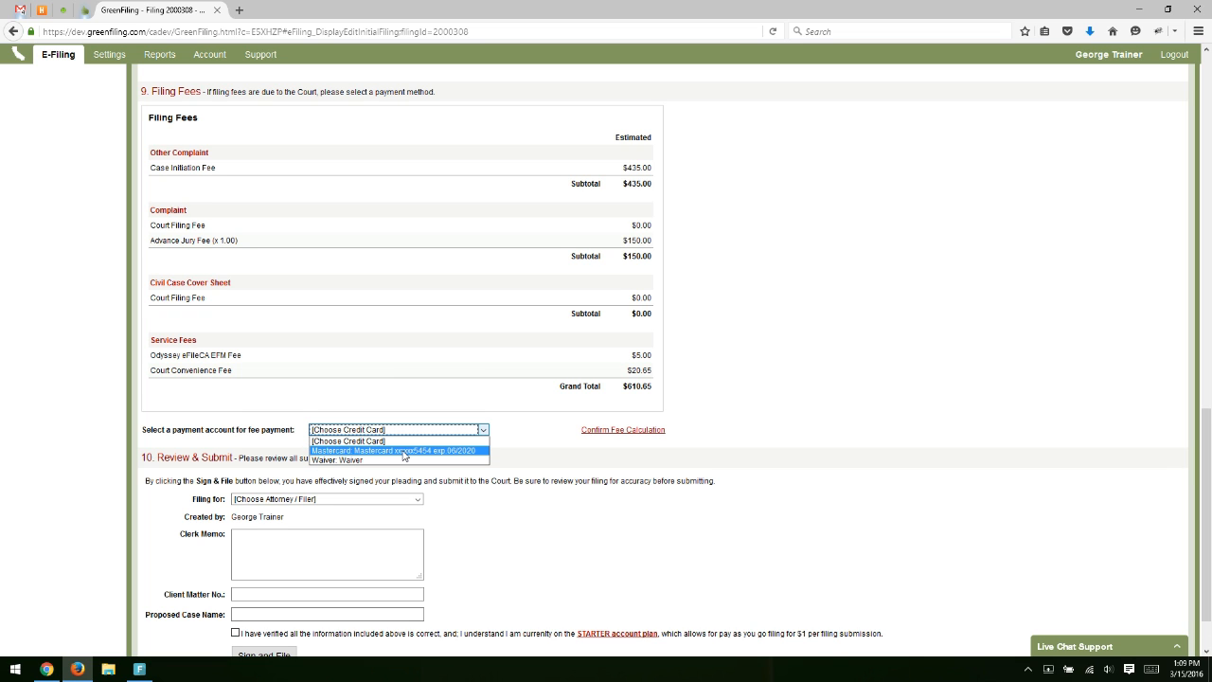
left_click(404, 452)
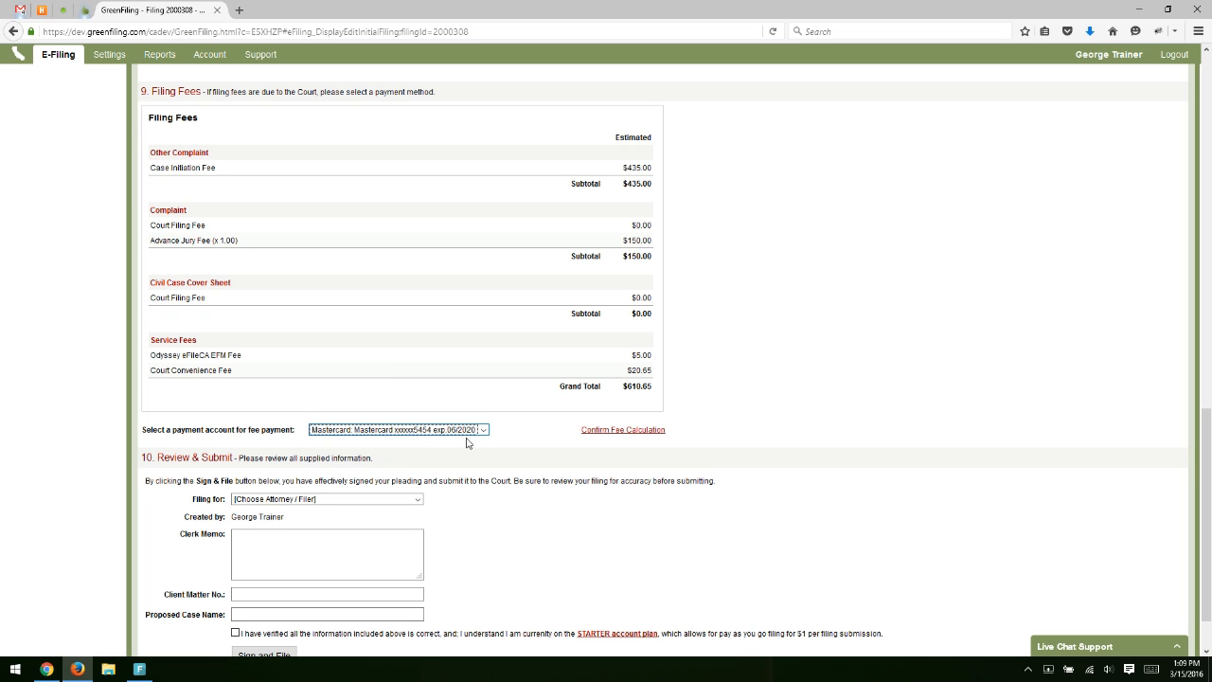
left_click(620, 430)
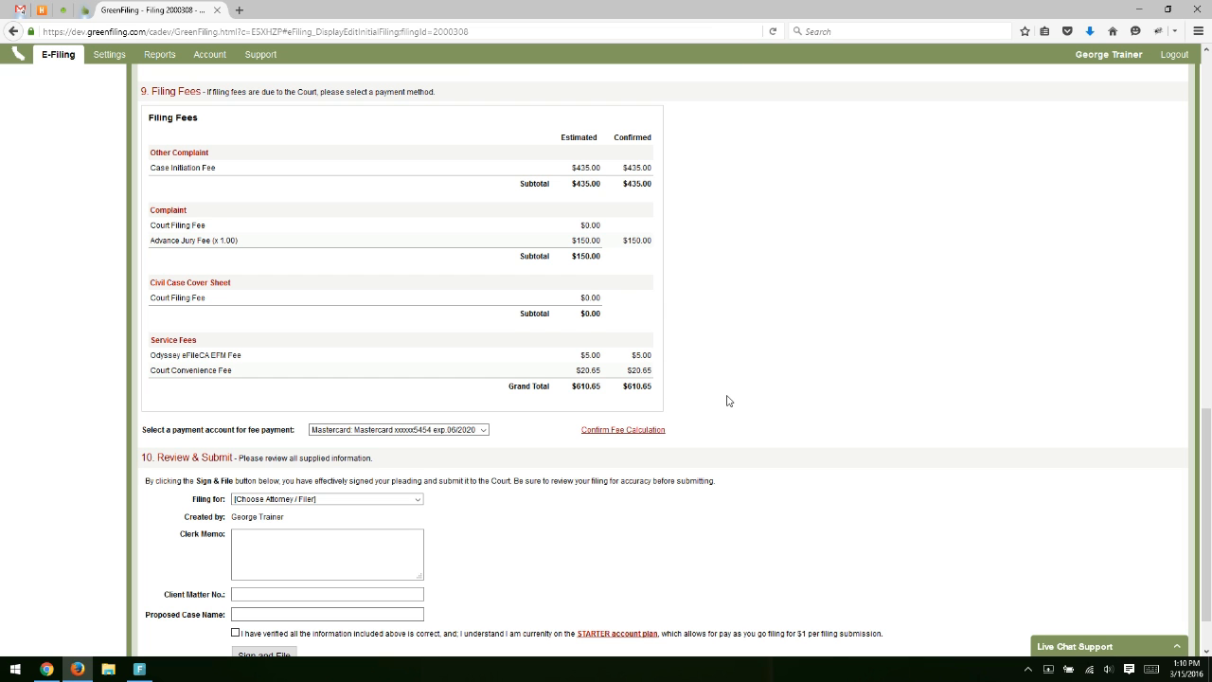
scroll(727, 401, "down", 2)
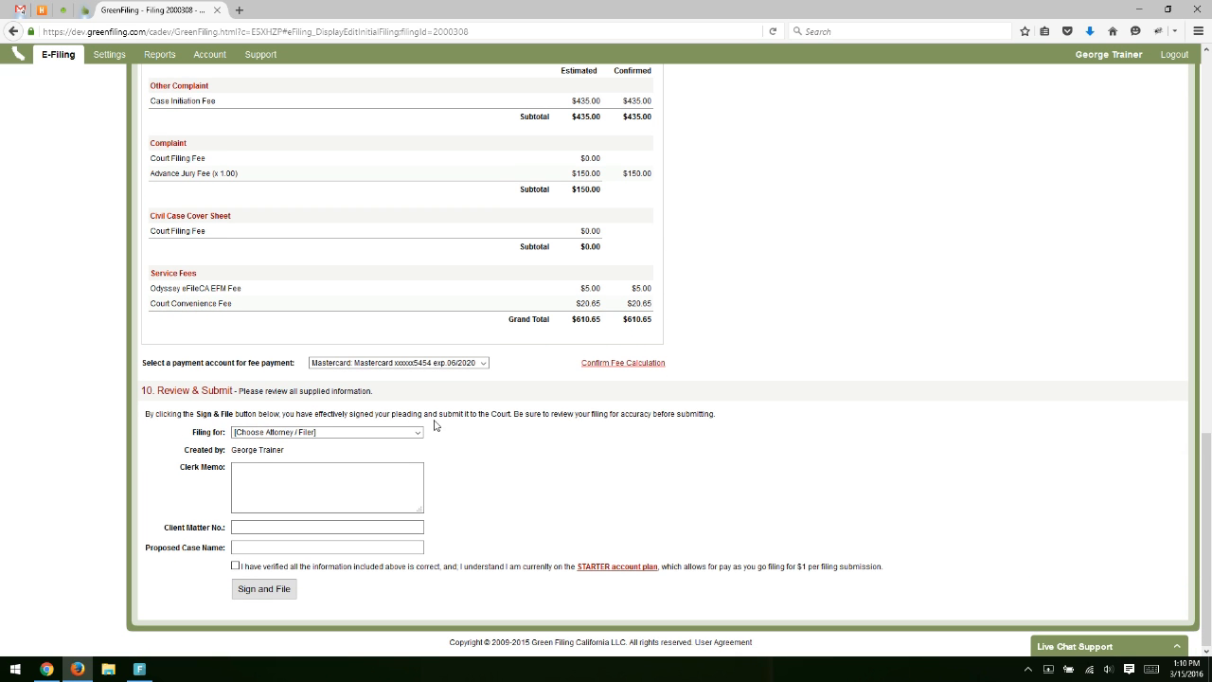
Set the Review & Submit 'Filing for' option to the attorney.
left_click(339, 434)
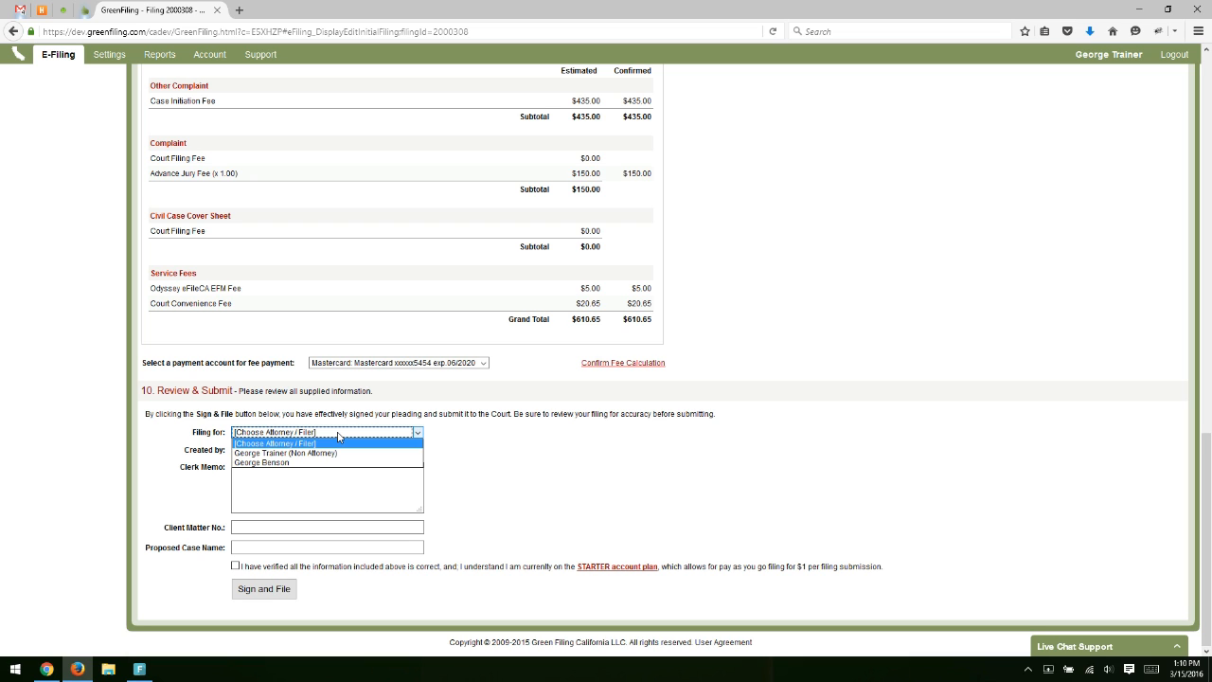
left_click(287, 463)
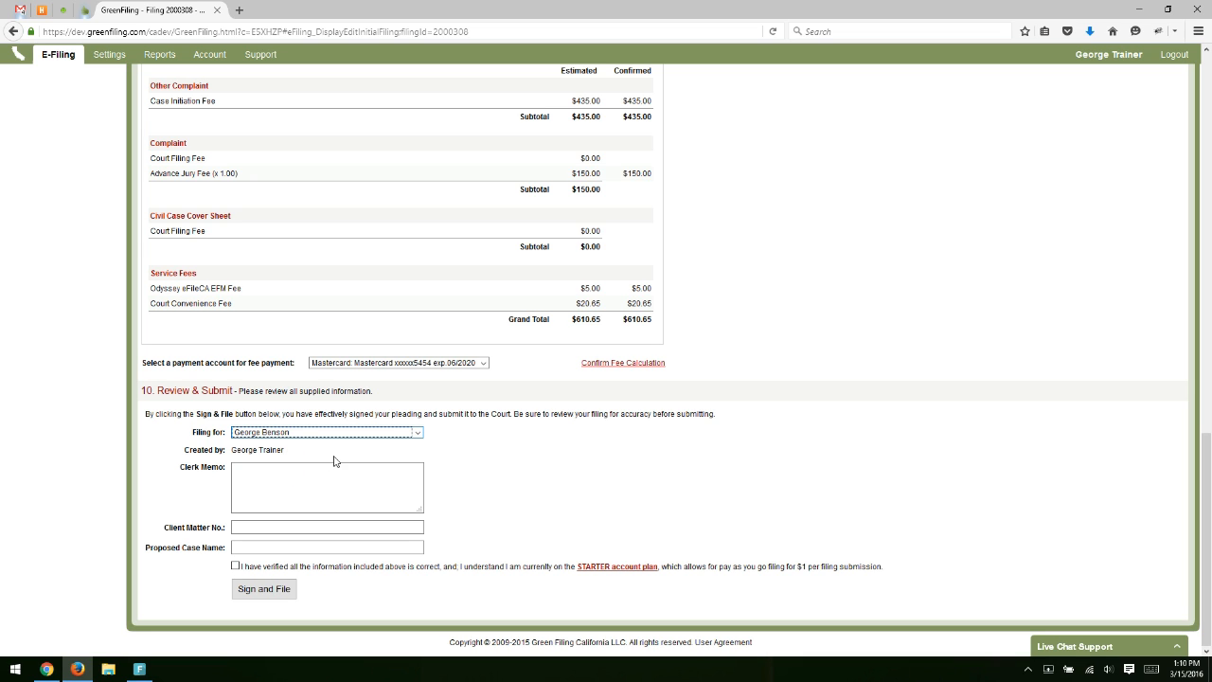
left_click(284, 486)
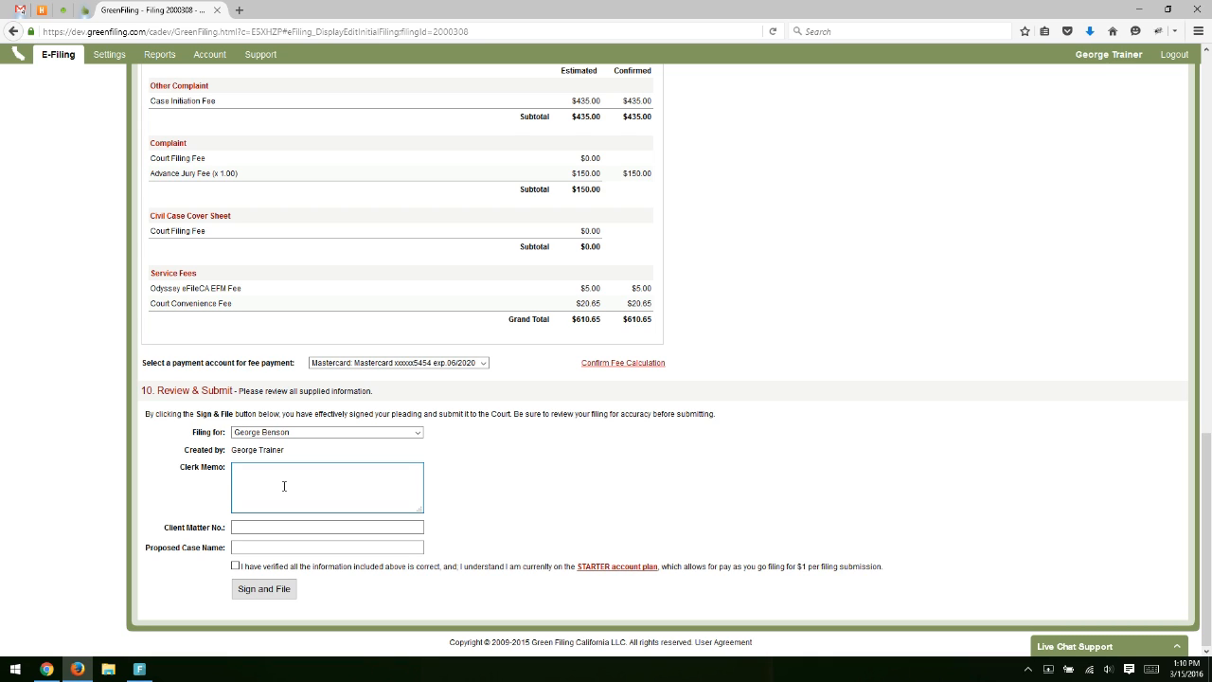
Write the clerk memo 'Any note to clerk.'.
type("Any note n")
key("BackSpace")
type("to clerk.")
Check the client matter number and case name fields, then confirm all information is verified.
left_click(277, 529)
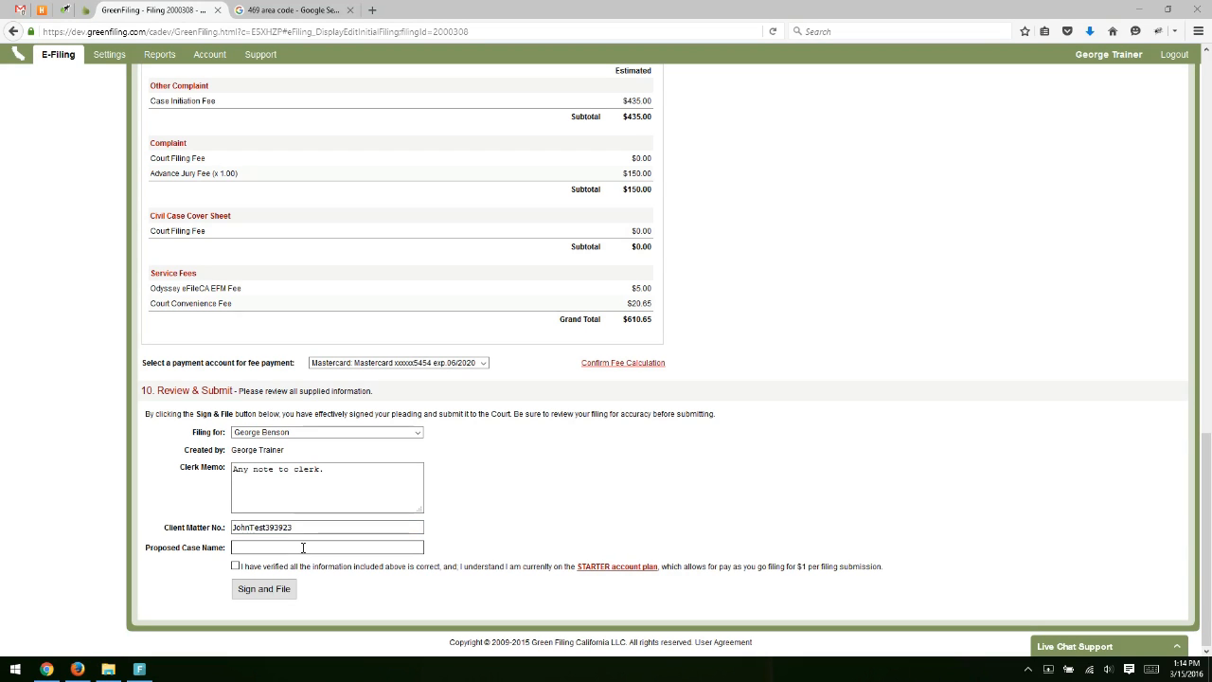
left_click(303, 547)
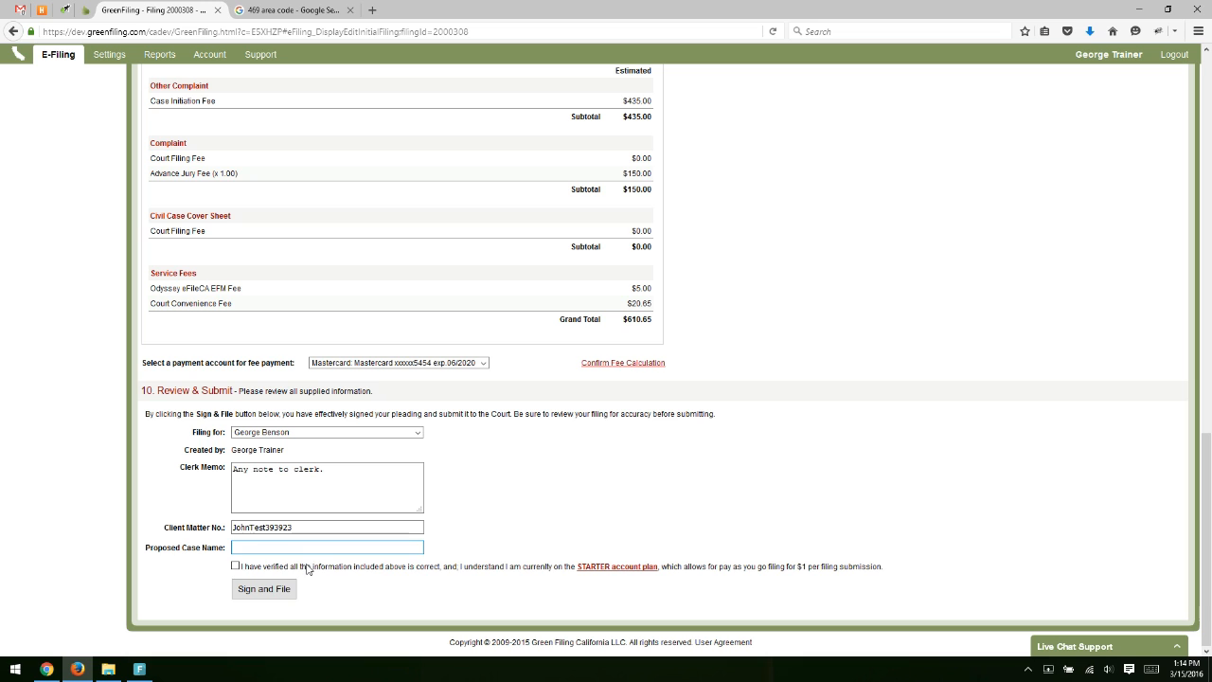
left_click(297, 568)
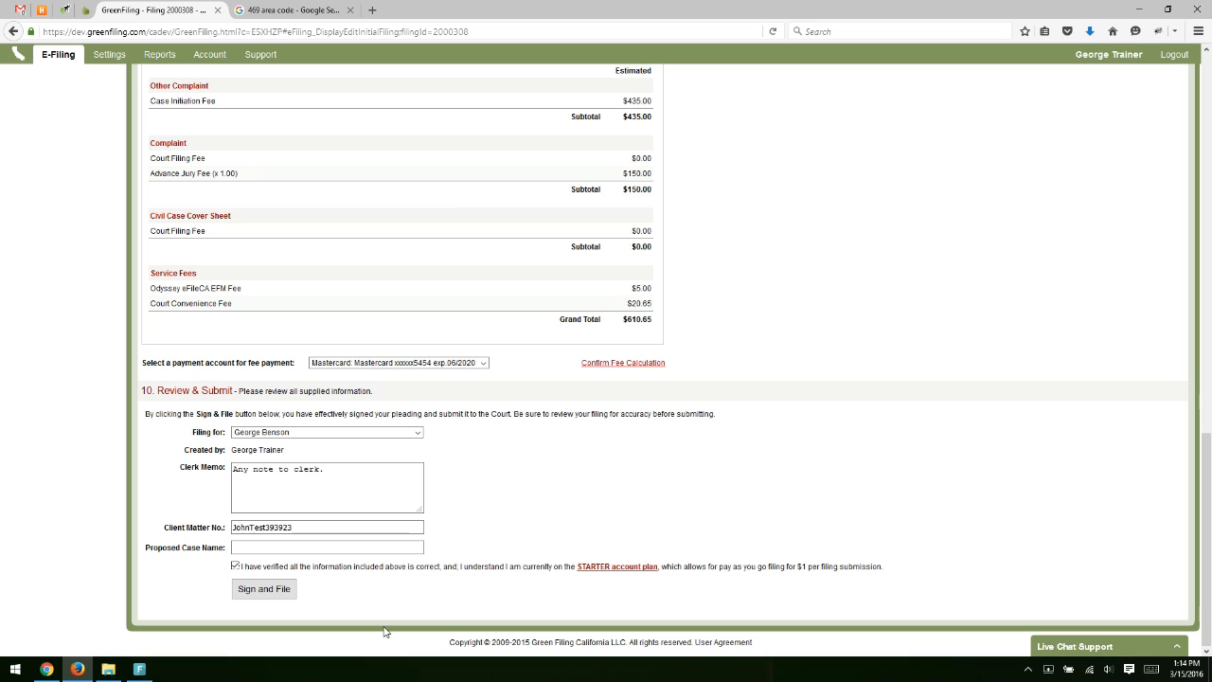
Sign and file the new case, then review its envelope number 16718.
left_click(265, 589)
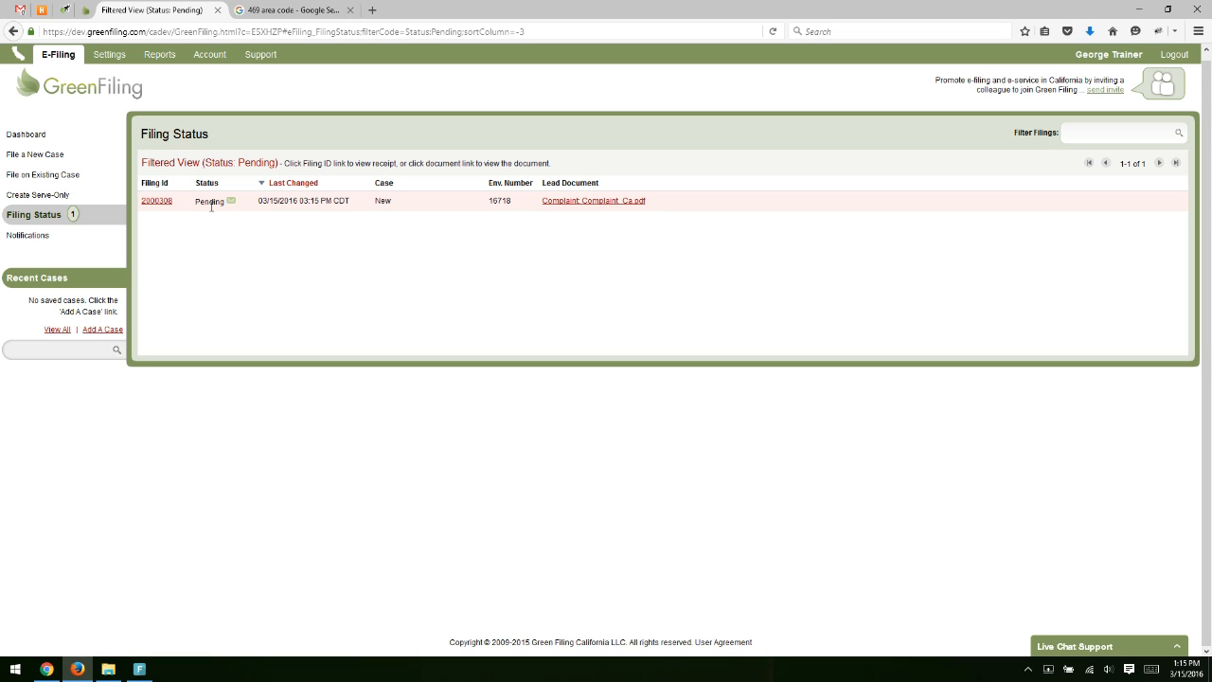
double_click(499, 200)
left_click(498, 225)
left_click(428, 256)
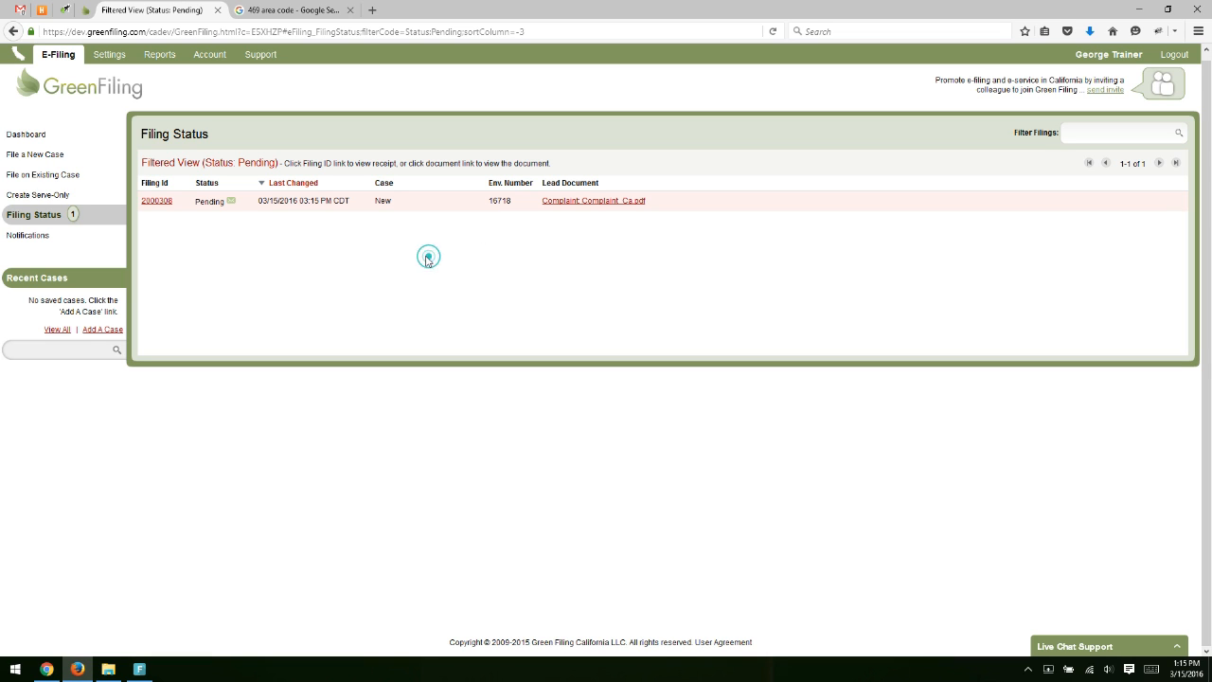
left_click(154, 200)
Go to the E-Filing Dashboard and highlight its '1 pending' filing count.
mouse_move(232, 203)
left_click_drag(375, 202, 389, 201)
left_click(391, 234)
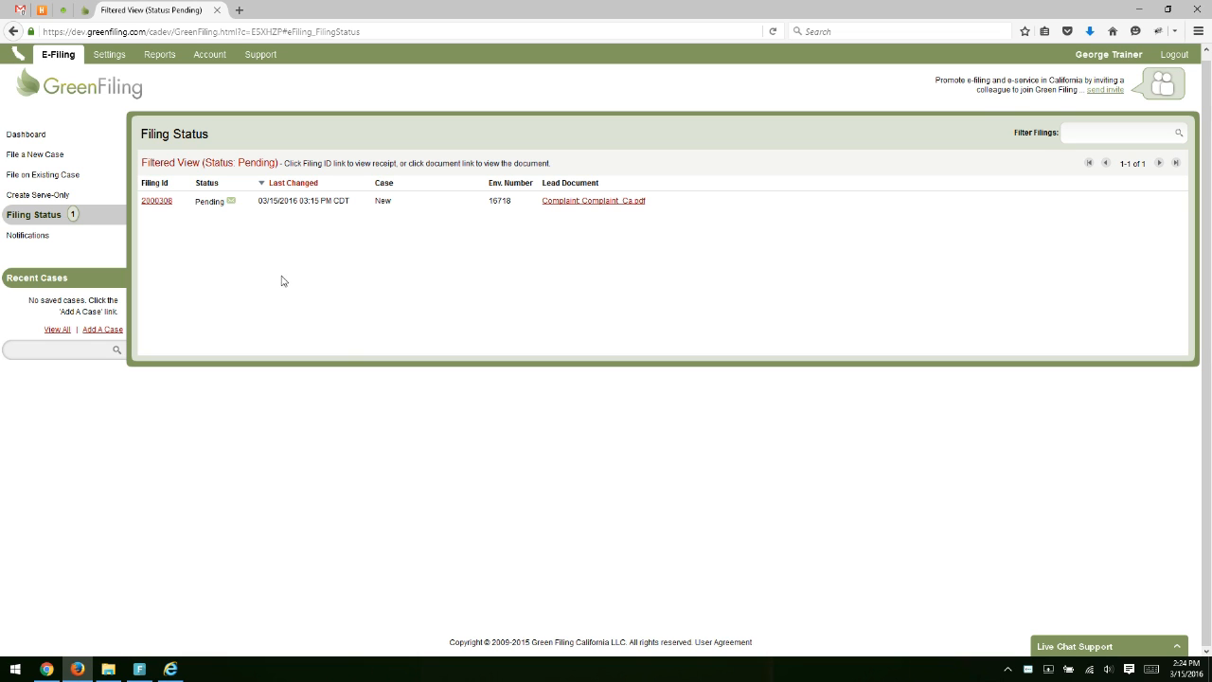
left_click(74, 135)
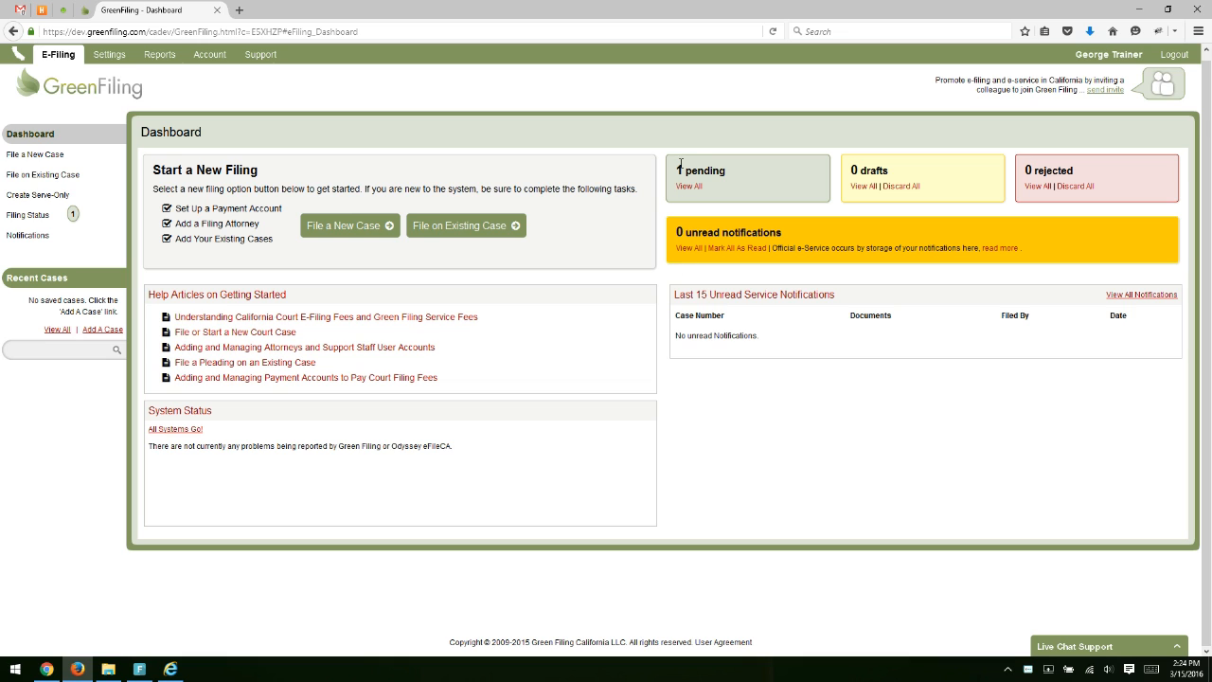
left_click_drag(678, 172, 737, 178)
Clear the highlight from the dashboard's pending filing count.
left_click(736, 178)
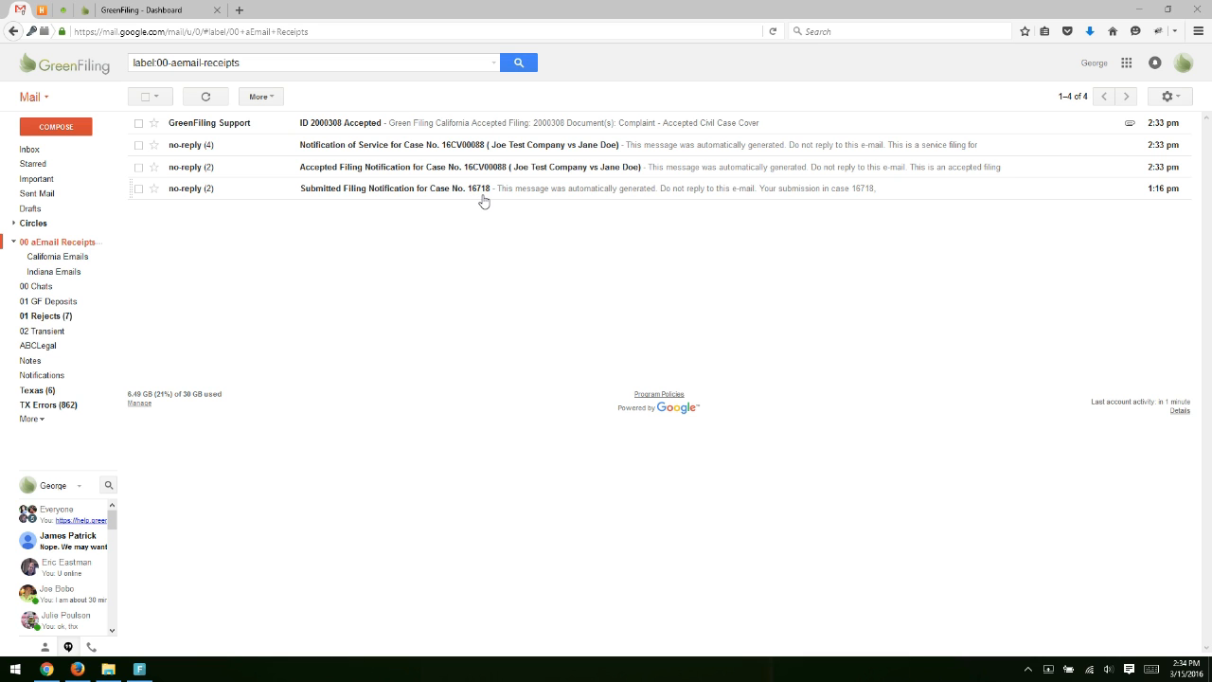
Open the Case No. 16718 submitted filing notification and highlight its Complaint filing code.
left_click(382, 189)
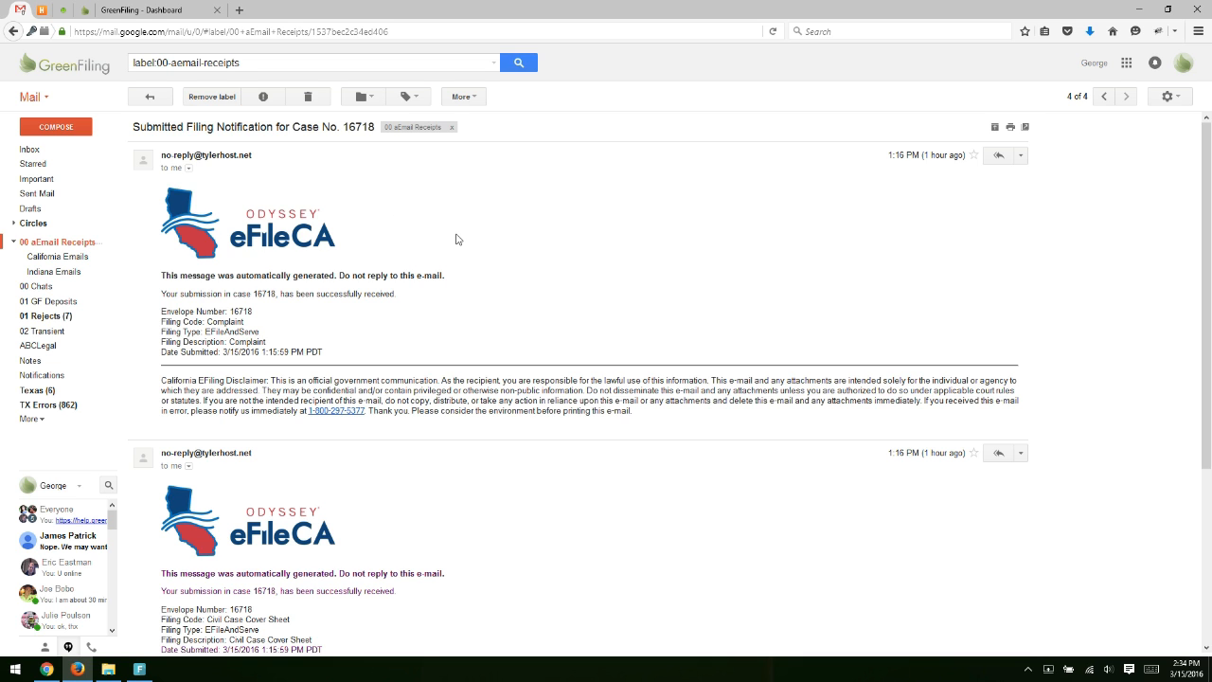
scroll(455, 240, "down", 1)
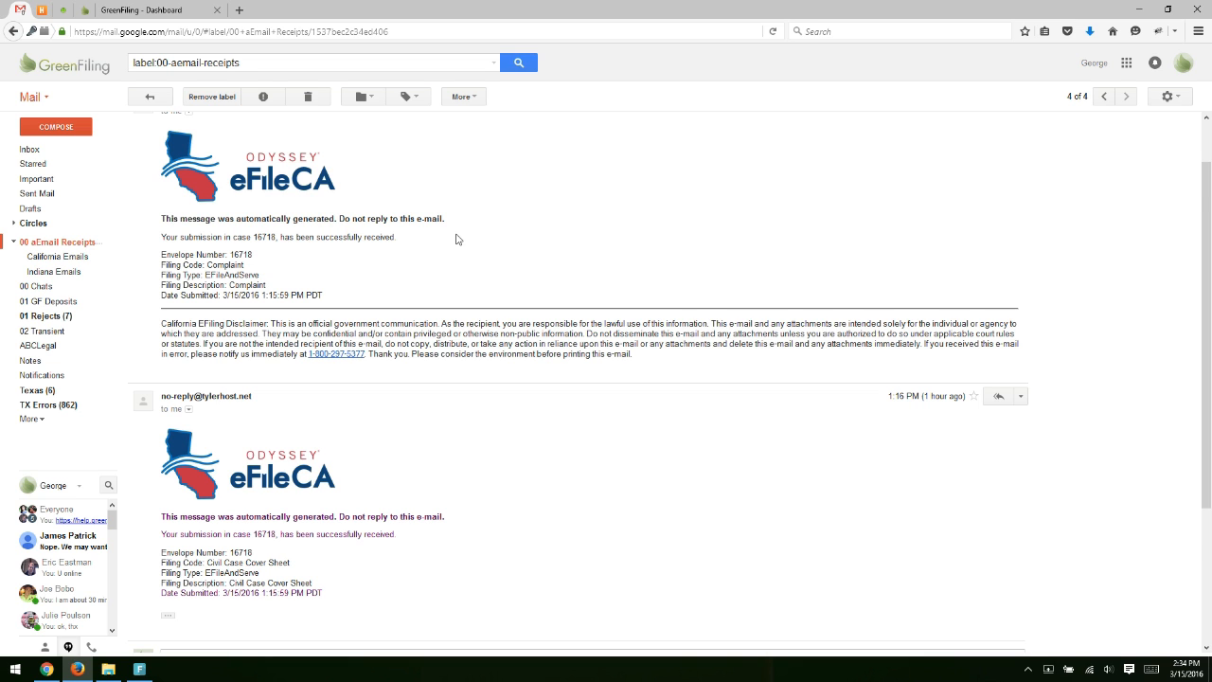
scroll(456, 239, "down", 1)
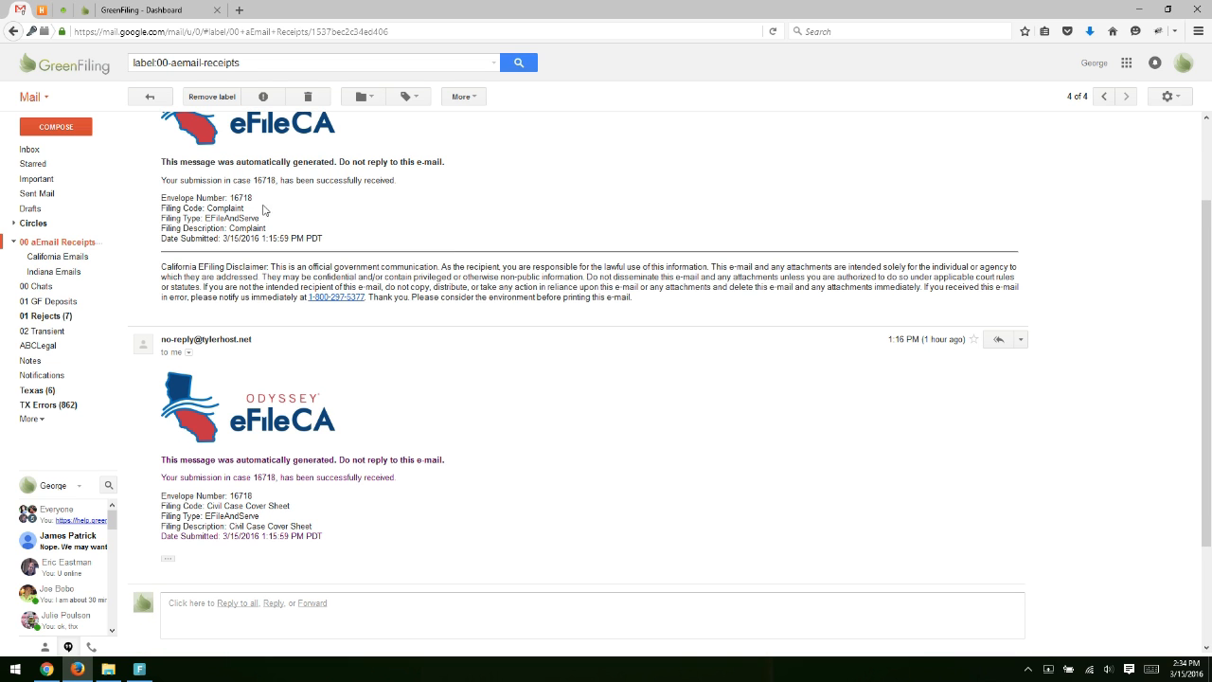
triple_click(217, 208)
left_click(366, 195)
Highlight the Civil Case Cover Sheet filing code, then return to the 00 aEmail Receipts list.
scroll(380, 240, "down", 1)
triple_click(252, 451)
left_click(352, 452)
scroll(379, 379, "up", 2)
scroll(425, 269, "up", 1)
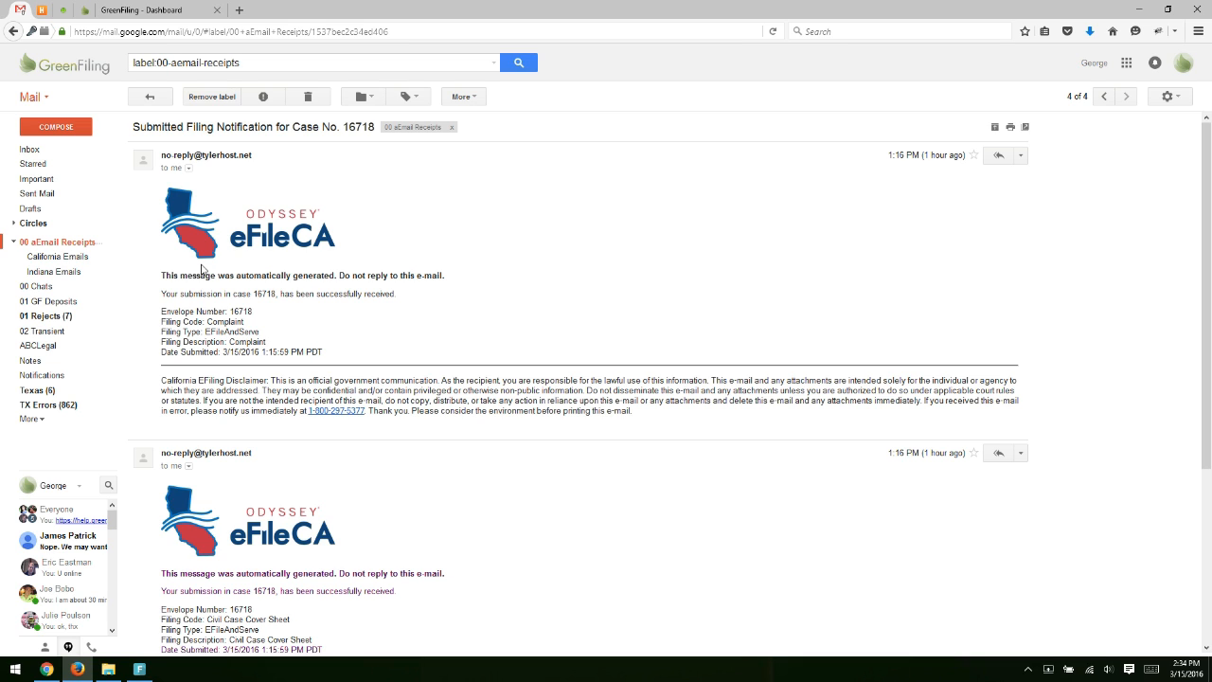
left_click(95, 242)
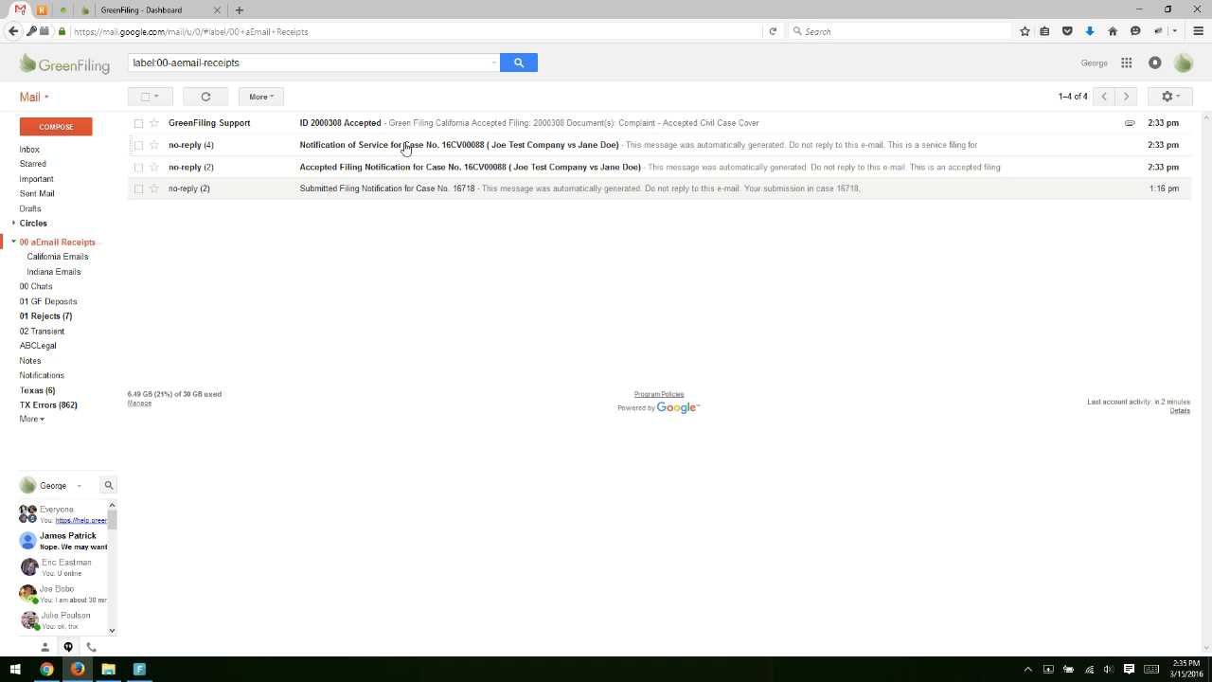
Open the Notification of Service for Case No. 16CV00088 and highlight its case caption.
left_click(405, 147)
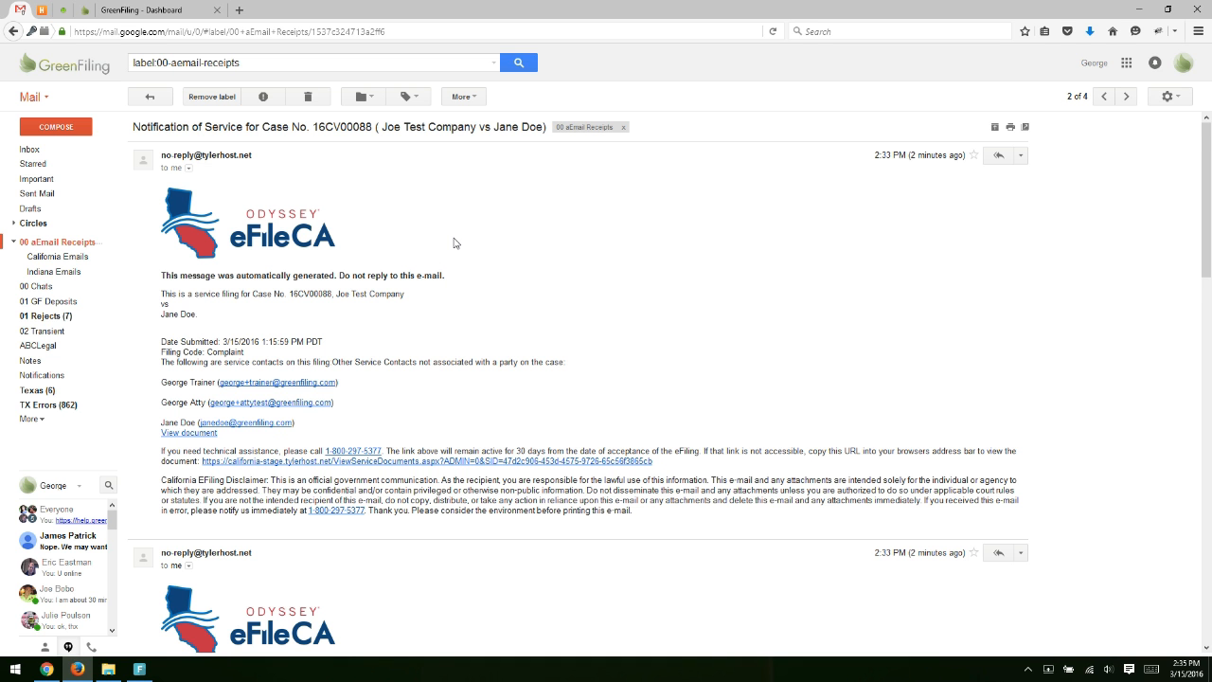
scroll(454, 243, "down", 1)
scroll(237, 256, "down", 1)
left_click_drag(164, 182, 303, 205)
left_click(358, 201)
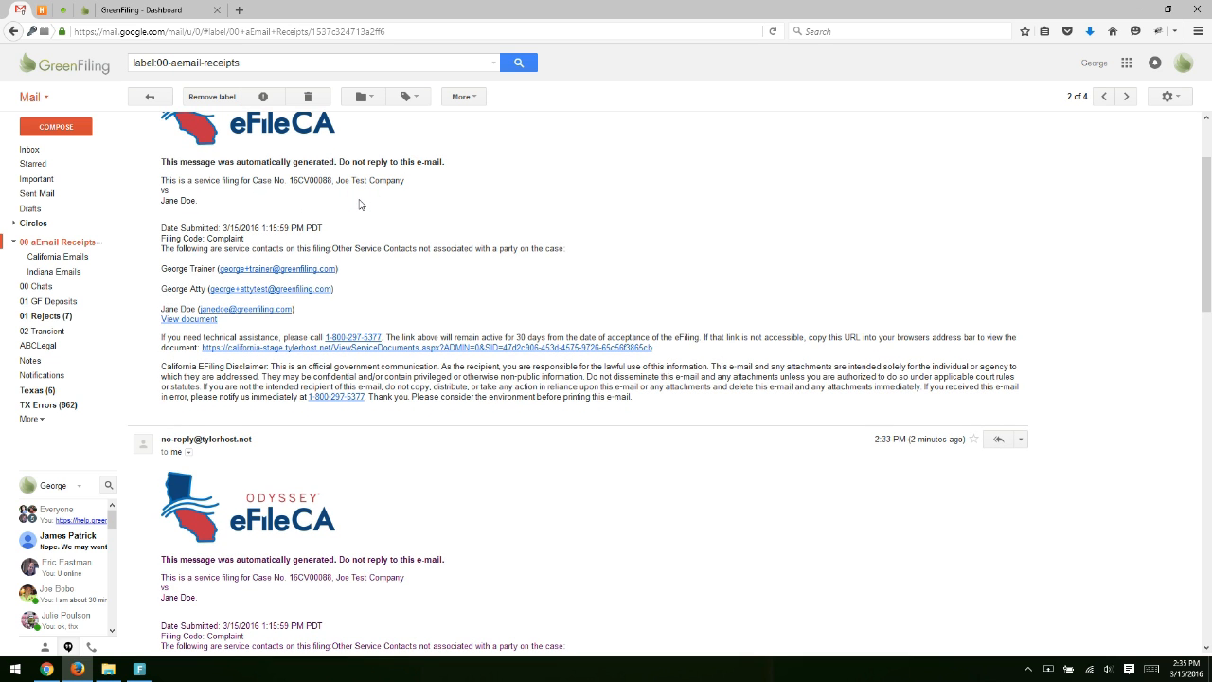
Open the served Complaint_Ca.pdf from 'View document' with Adobe Acrobat DC.
scroll(366, 213, "down", 1)
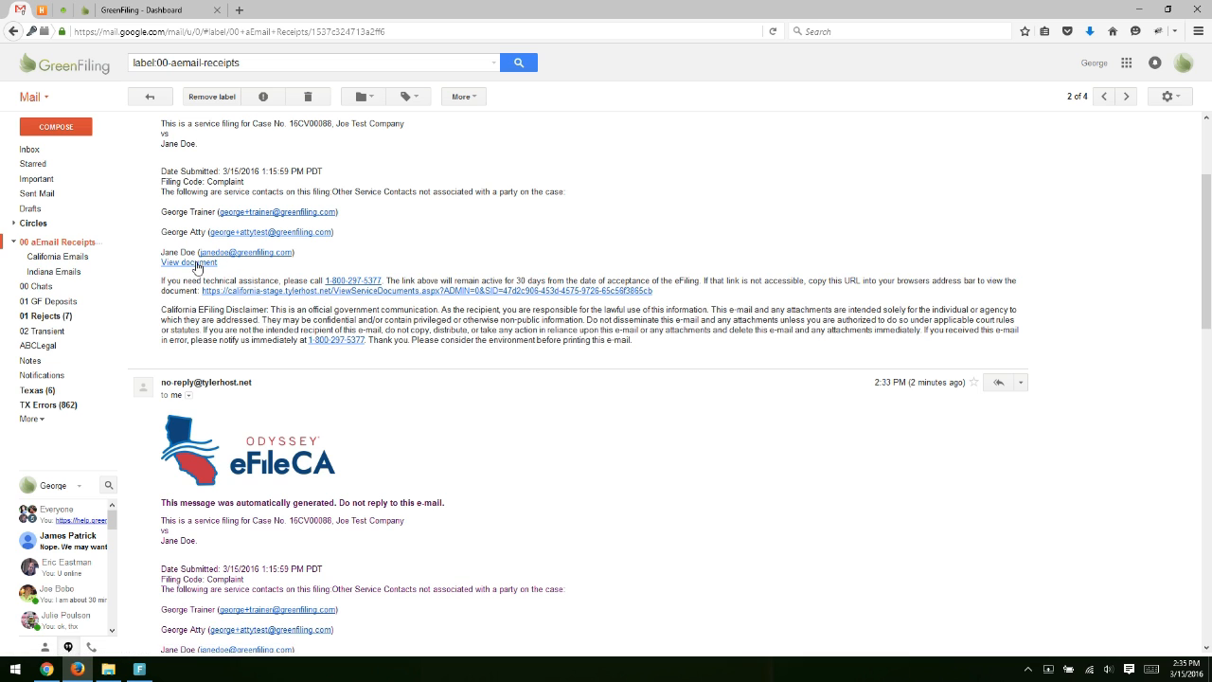
left_click(196, 266)
left_click(258, 286)
View Complaint_Ca.pdf zoomed in twice in Acrobat, then close it and the blank Firefox tab.
left_click(396, 364)
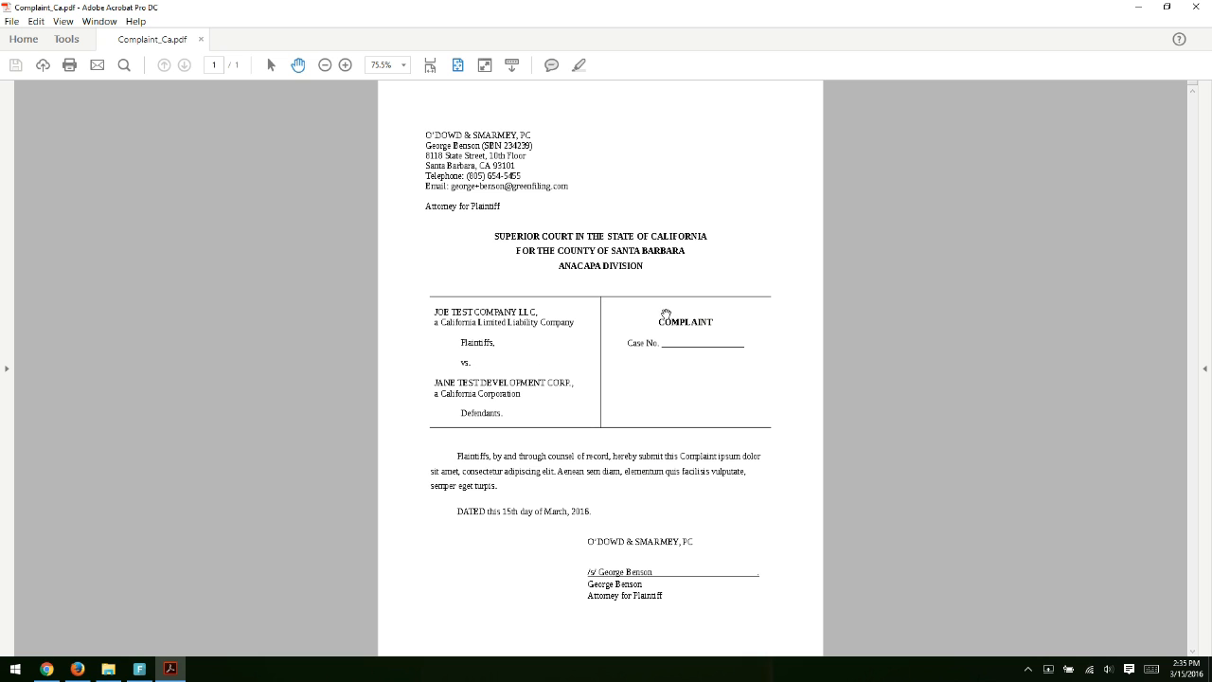
left_click(345, 65)
left_click(345, 64)
scroll(612, 343, "down", 2)
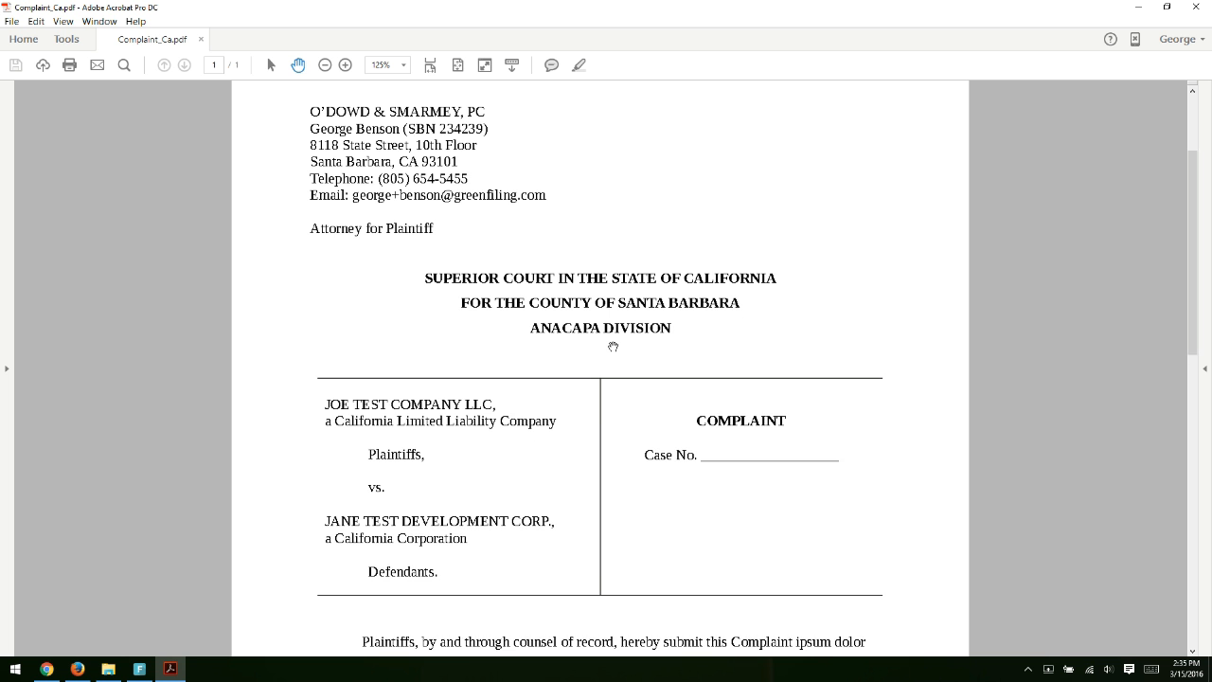
left_click(1195, 7)
left_click(217, 11)
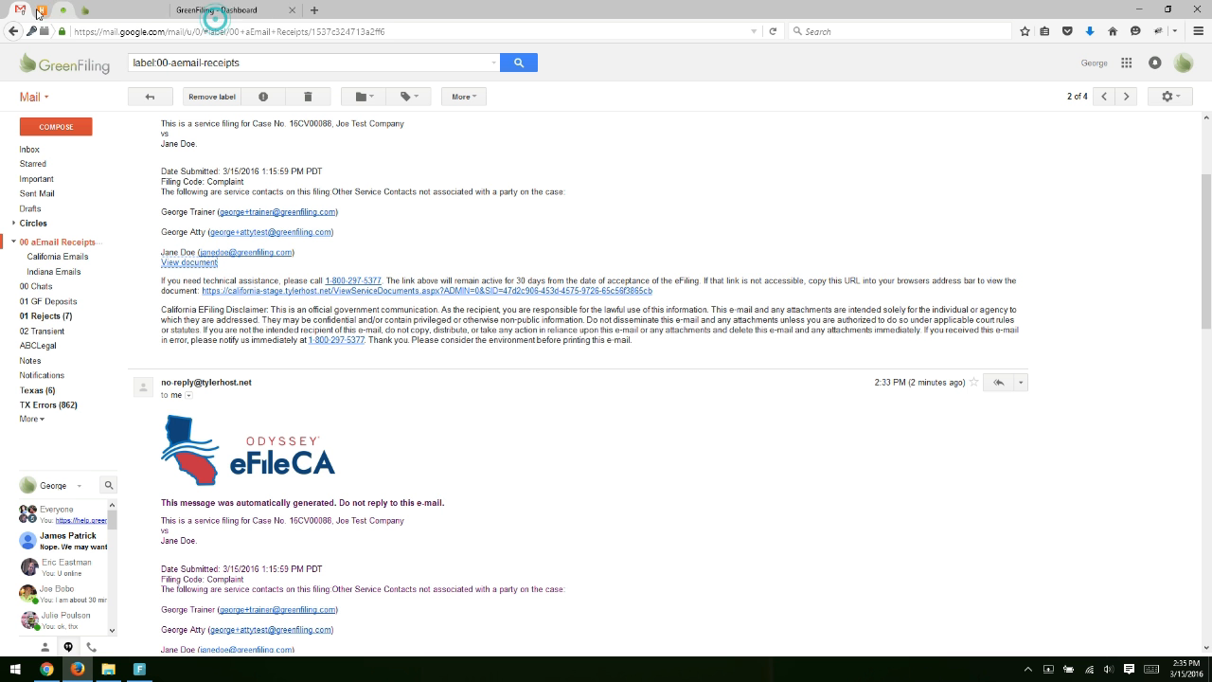
Open the Accepted Filing Notification for Case No. 16CV00088 and view its accepted Complaint document.
left_click(65, 241)
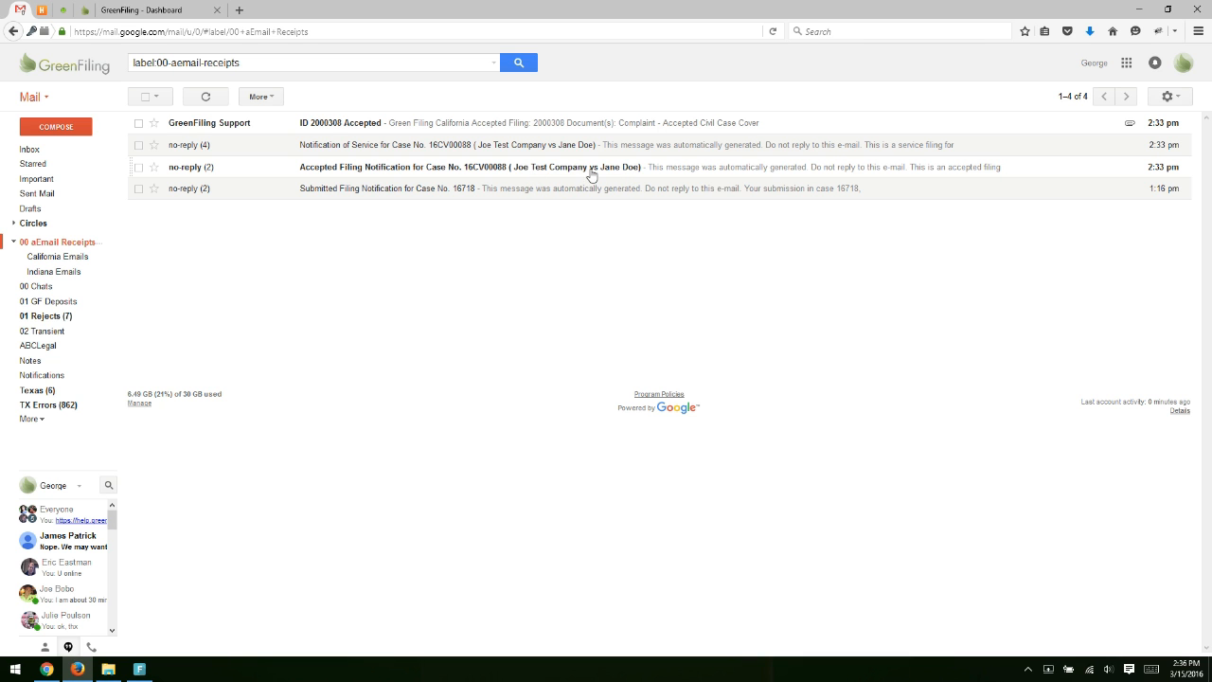
left_click(463, 174)
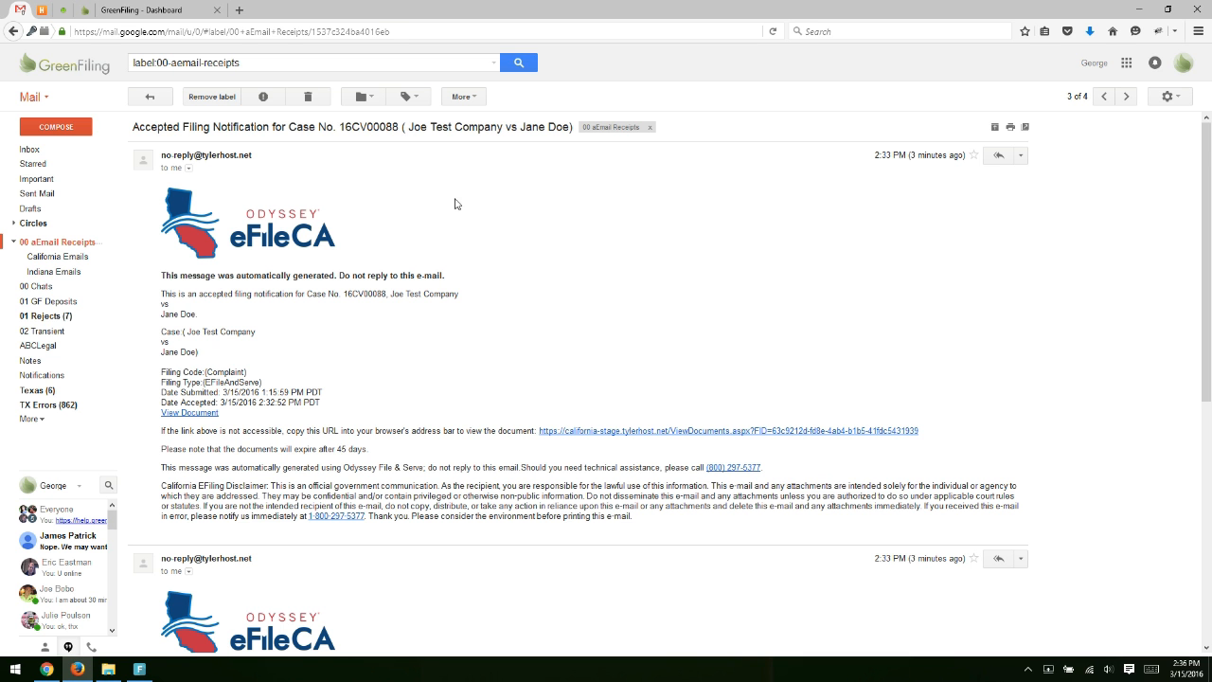
scroll(454, 223, "down", 2)
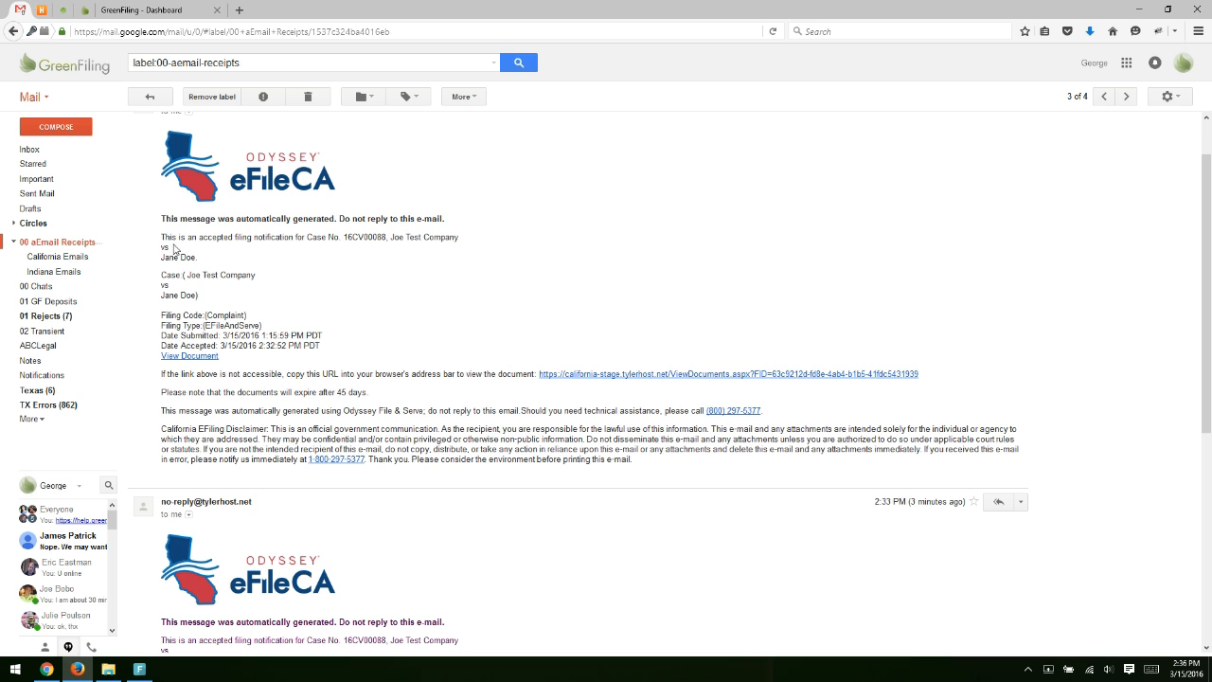
scroll(502, 308, "down", 5)
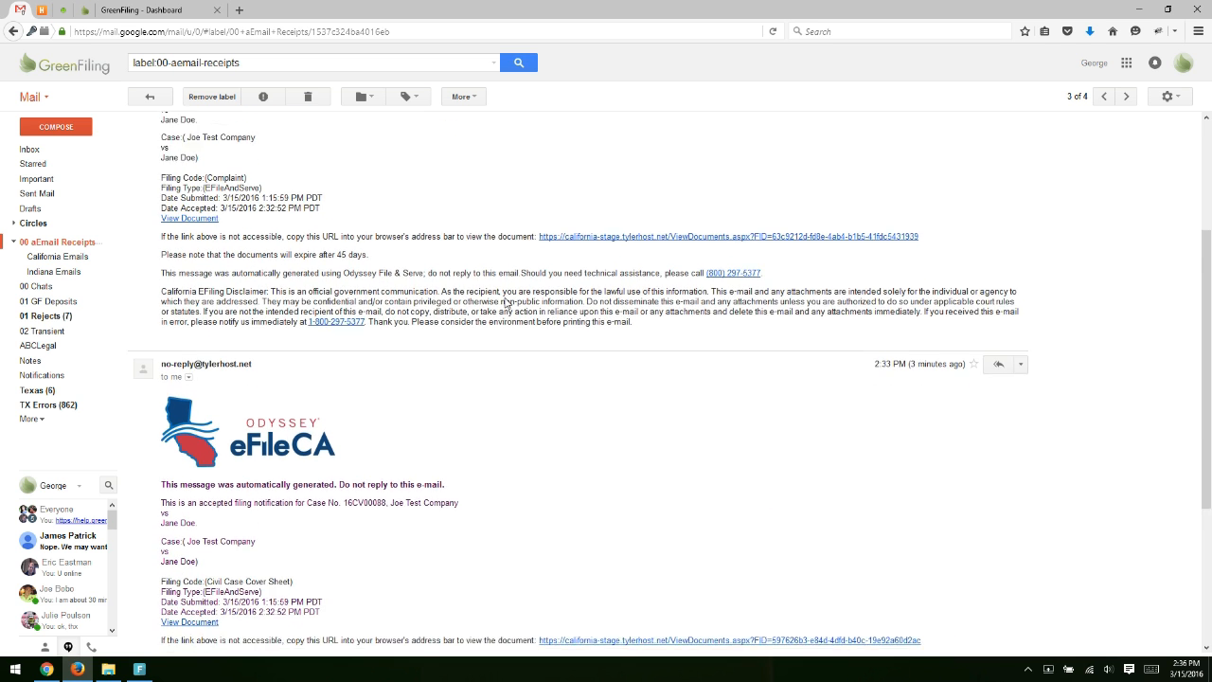
scroll(505, 303, "up", 5)
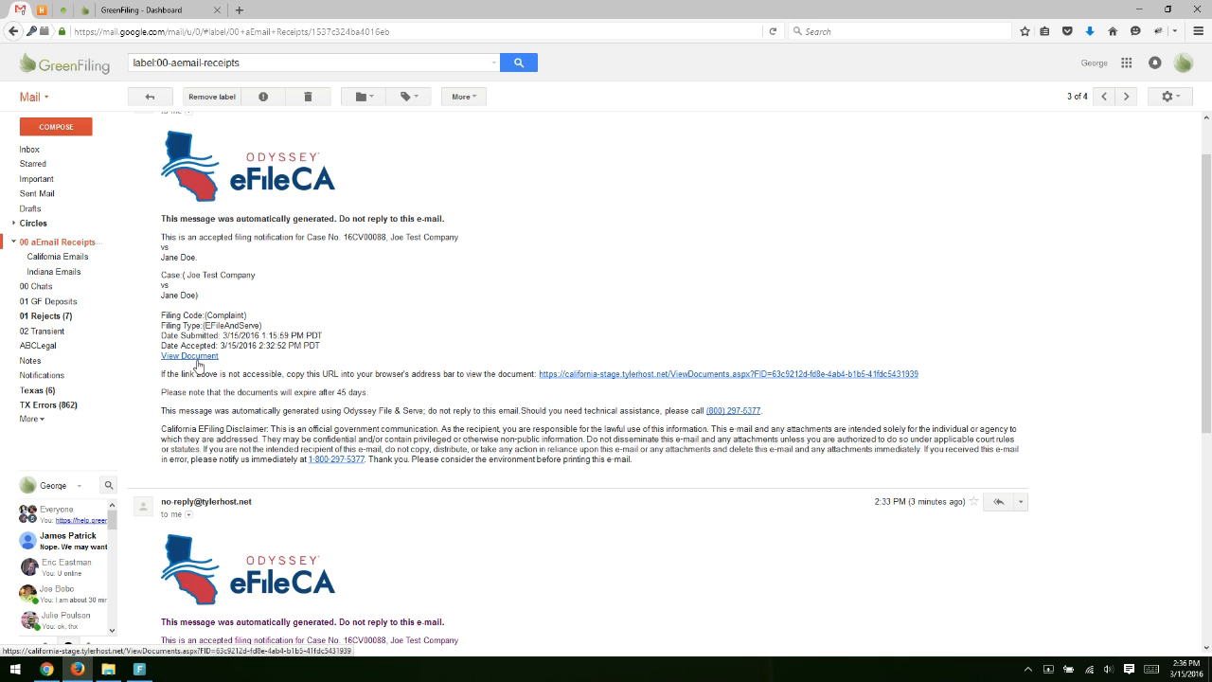
left_click(197, 362)
Open the accepted Complaint_Ca-1.pdf in Adobe Acrobat Pro DC, view it, then close Acrobat.
left_click(262, 291)
left_click(390, 363)
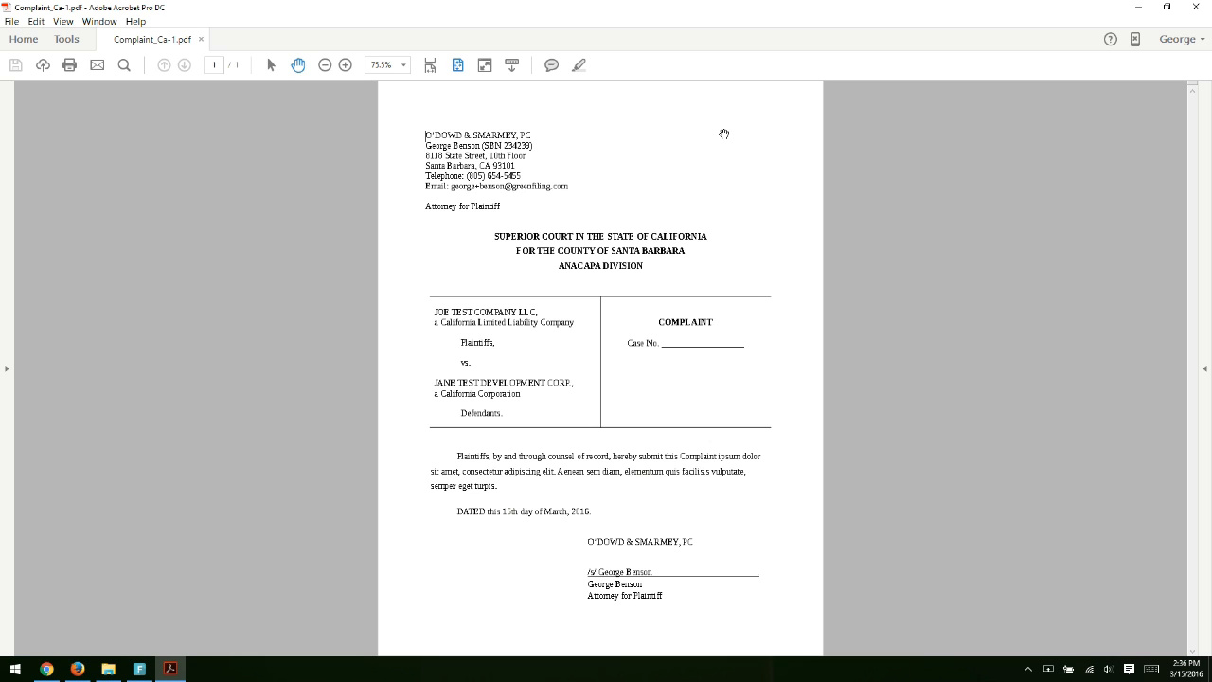
left_click(1196, 7)
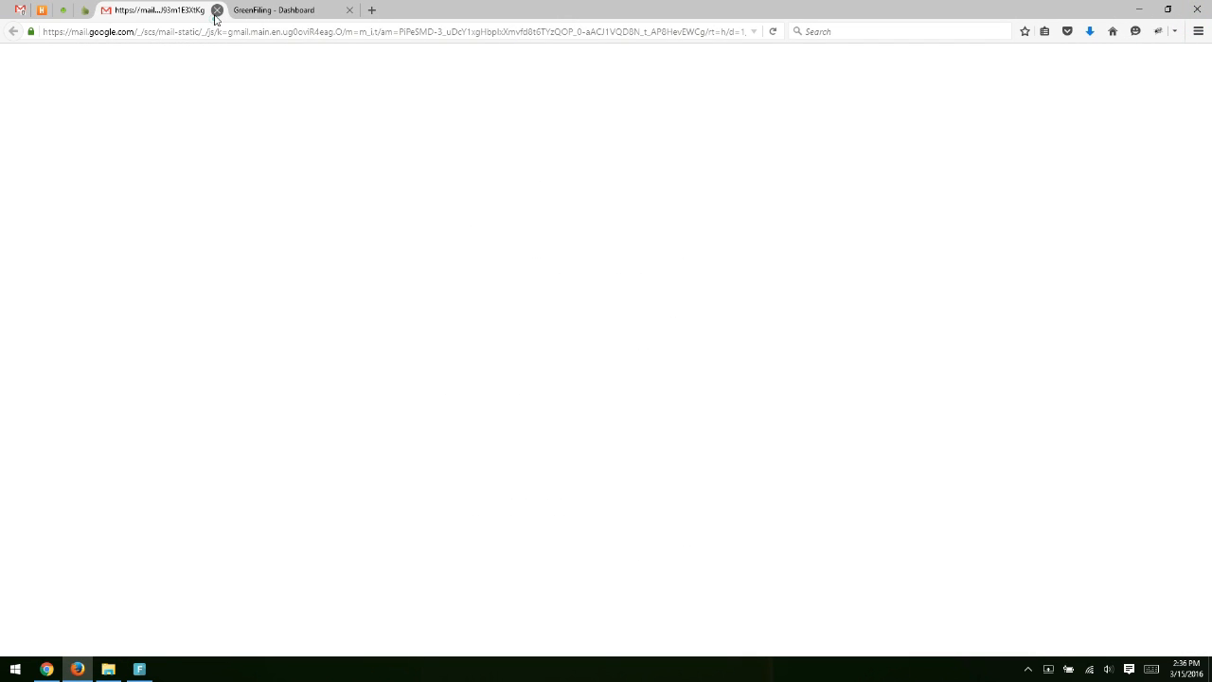
Close the blank tab and open the 'ID 2000308 Accepted' email from the '00 aEmail Receipts' label.
left_click(216, 10)
scroll(412, 310, "up", 1)
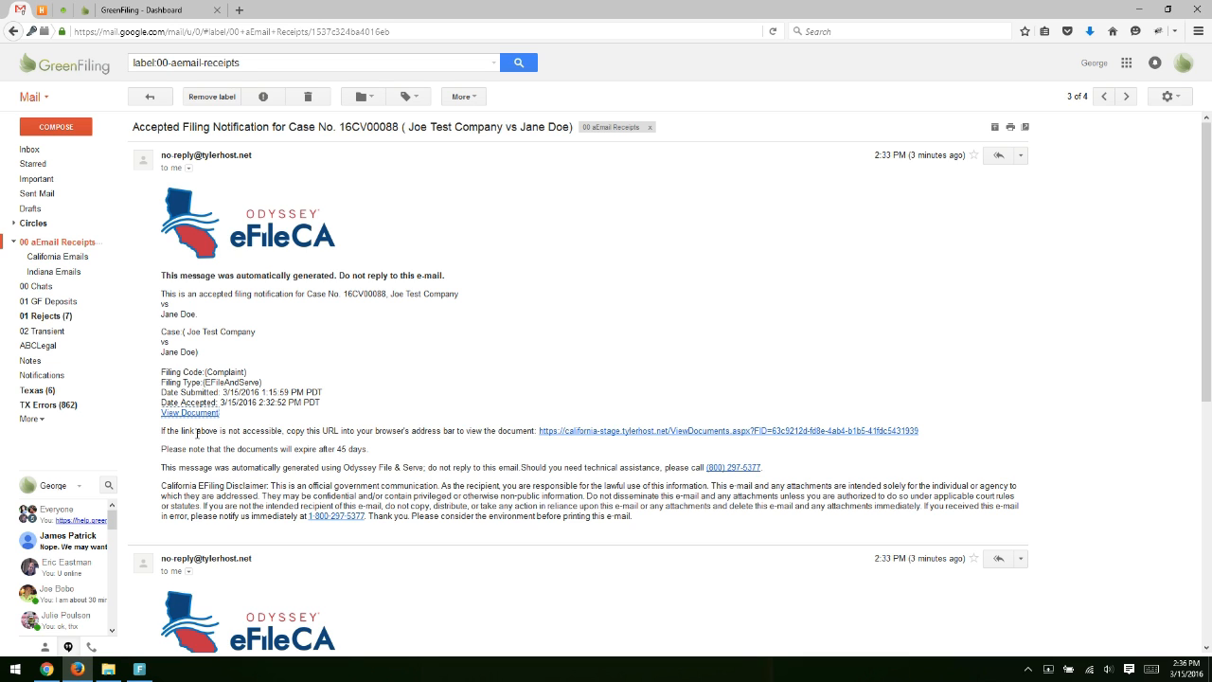
left_click(95, 241)
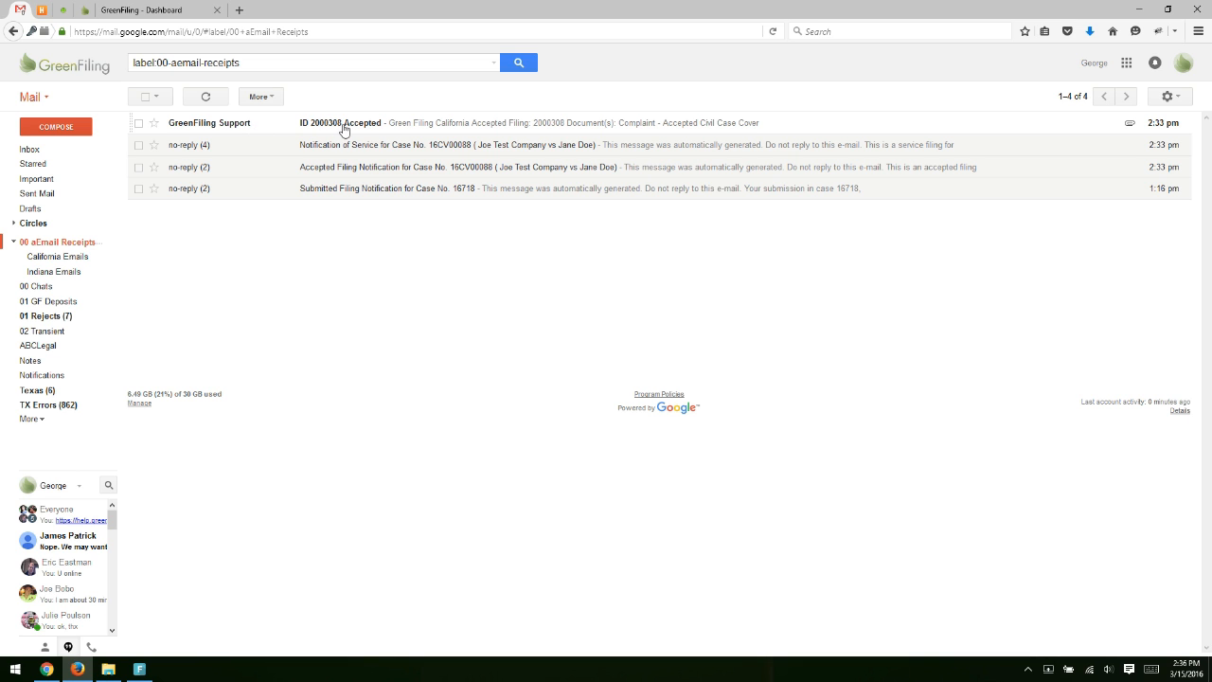
left_click(386, 125)
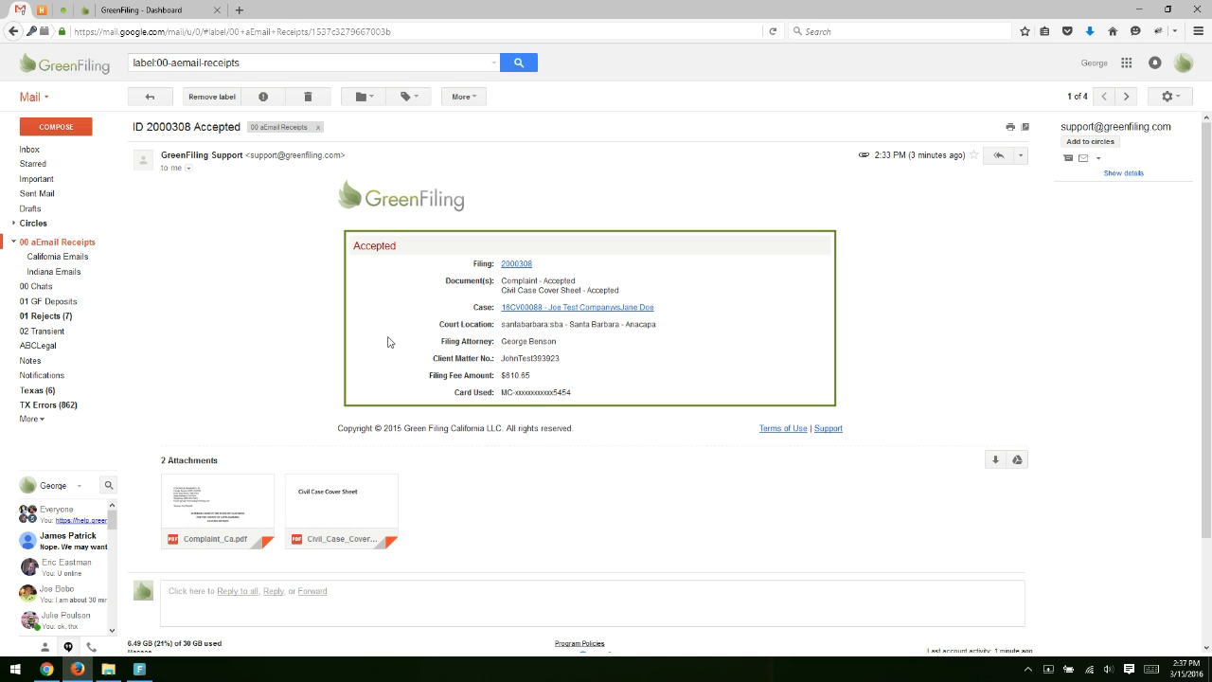
Highlight the Accepted status of the Complaint and Civil Case Cover Sheet in the receipt.
scroll(388, 342, "down", 1)
scroll(387, 342, "up", 1)
left_click_drag(502, 284, 625, 289)
left_click(625, 287)
double_click(603, 290)
double_click(559, 280)
left_click(652, 284)
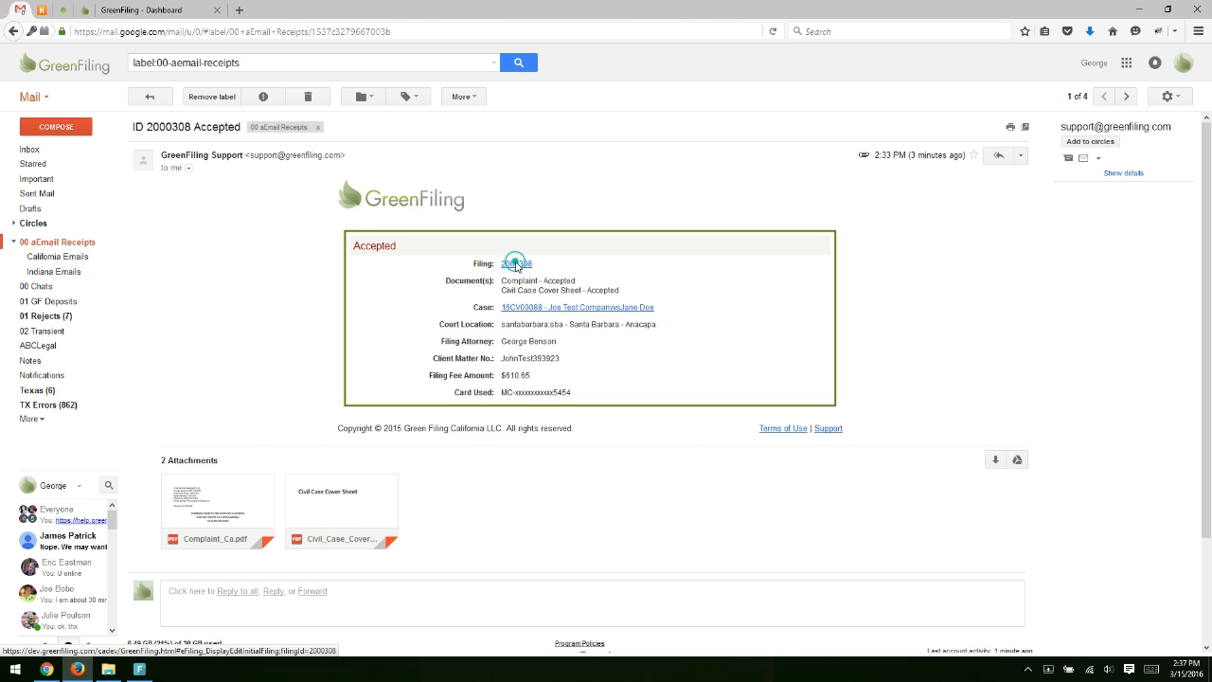
left_click(516, 265)
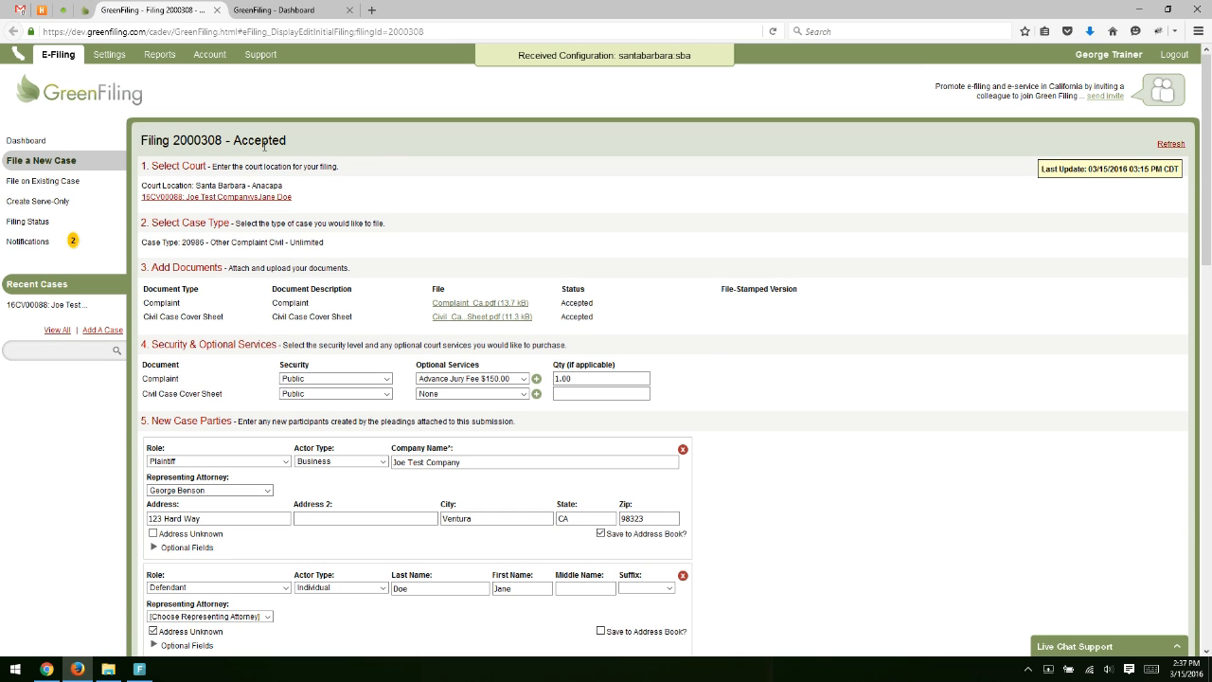
double_click(262, 142)
left_click(1170, 144)
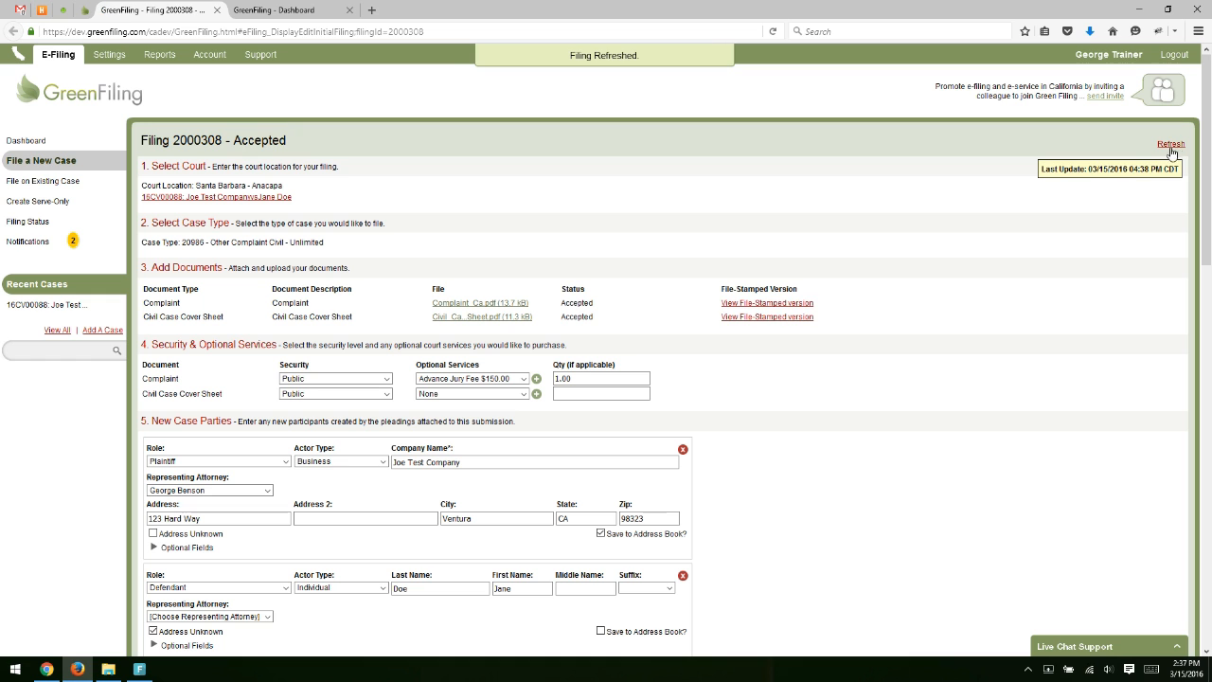
scroll(760, 252, "down", 1)
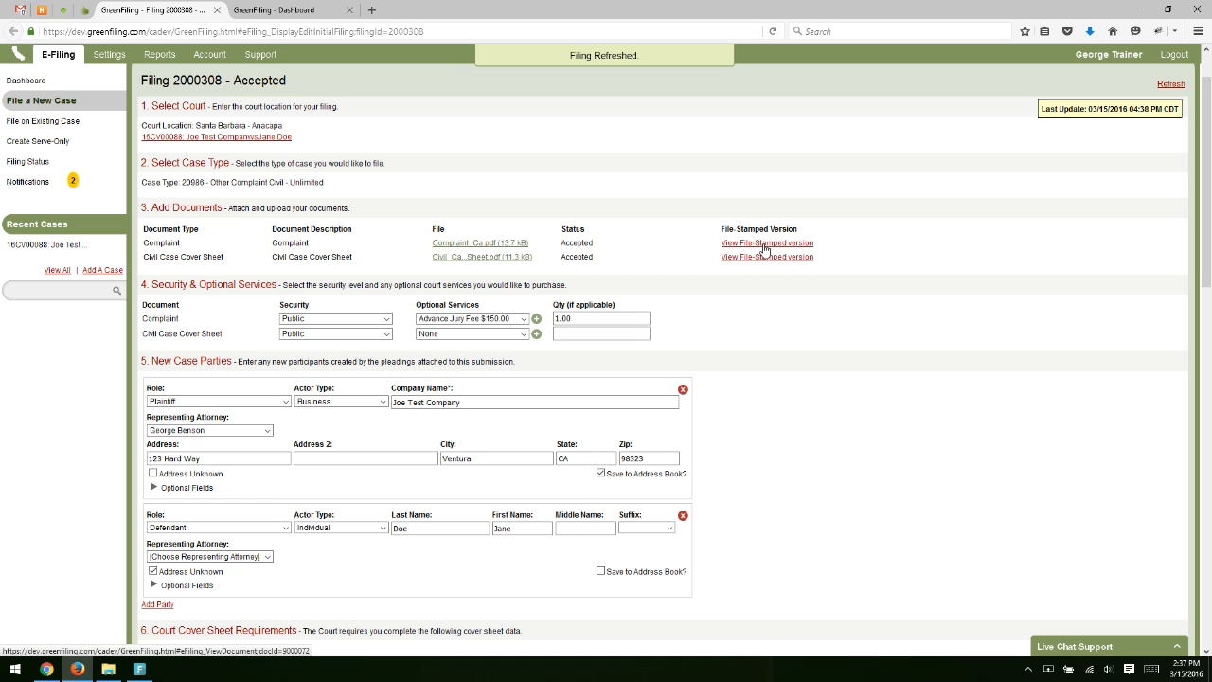
scroll(663, 253, "down", 3)
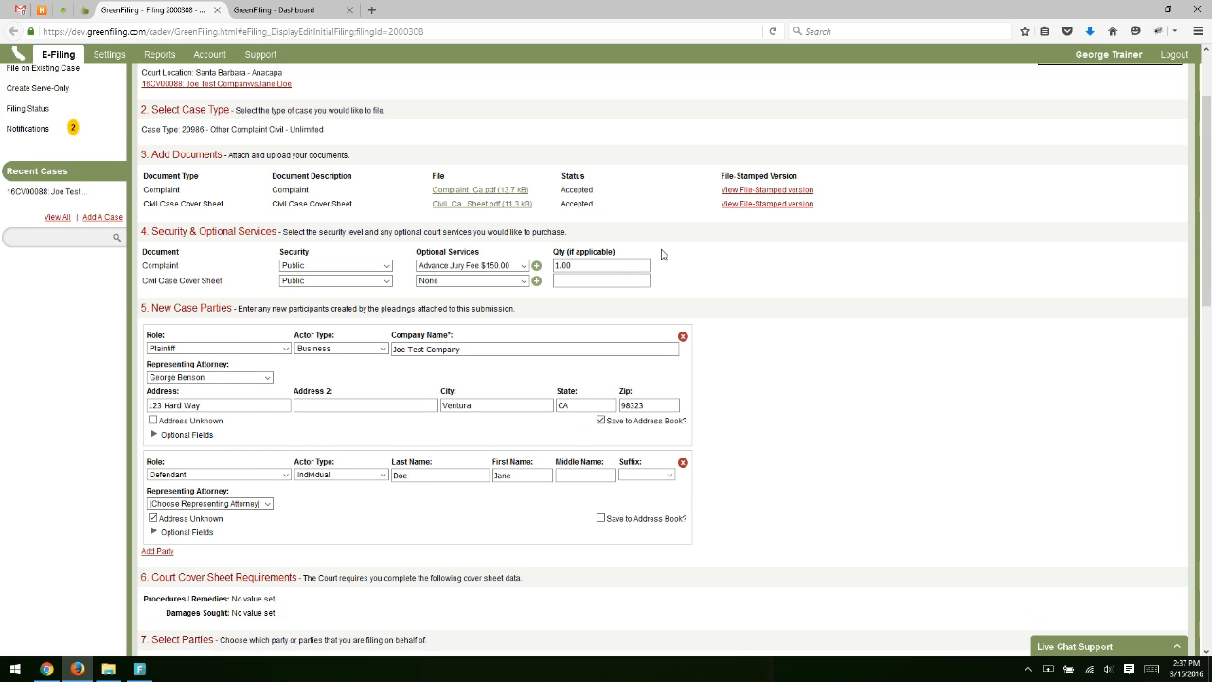
scroll(663, 254, "down", 3)
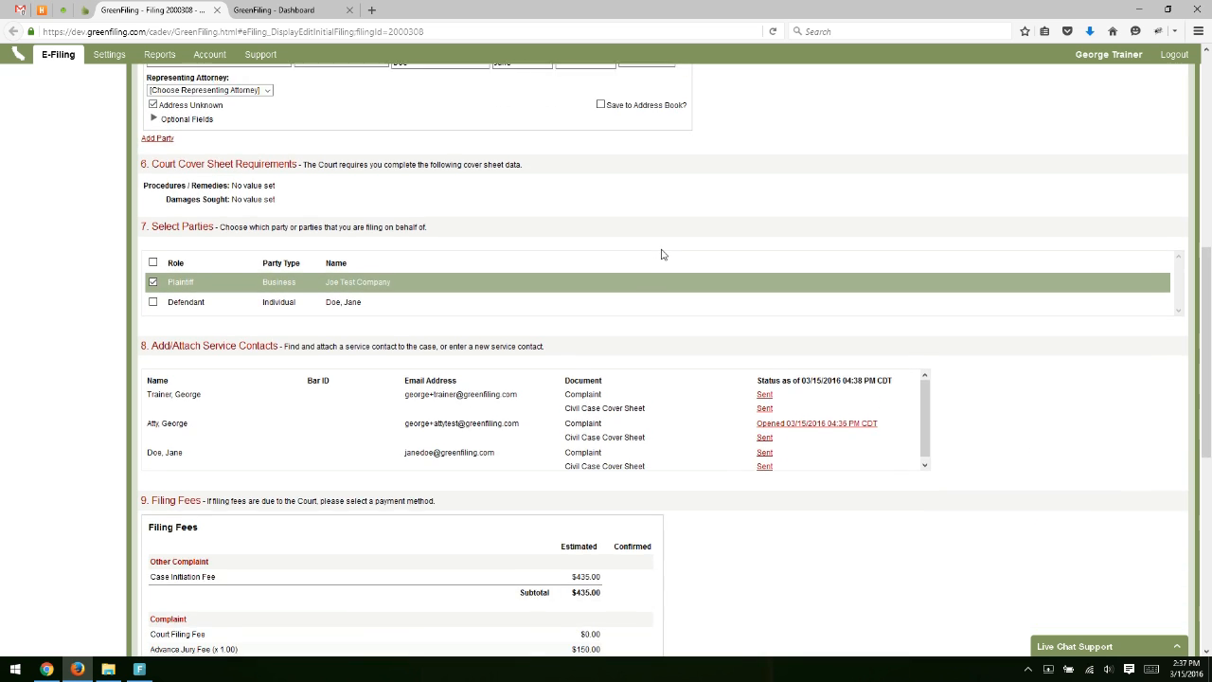
scroll(663, 255, "down", 1)
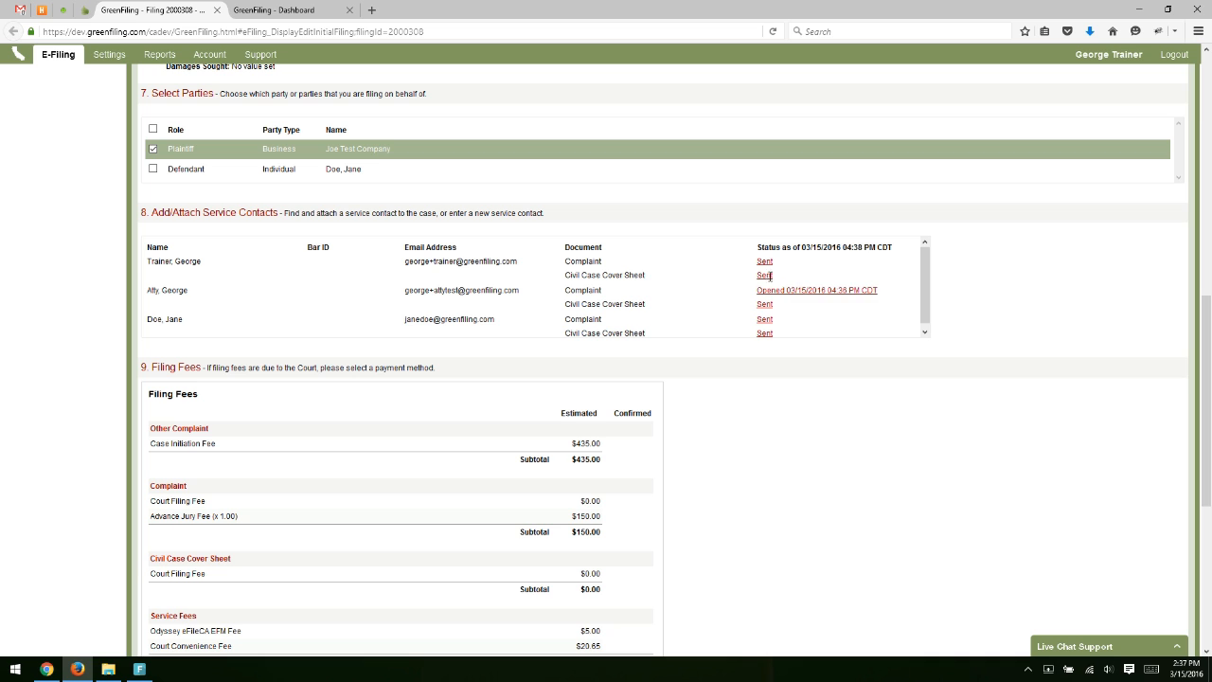
scroll(824, 303, "down", 1)
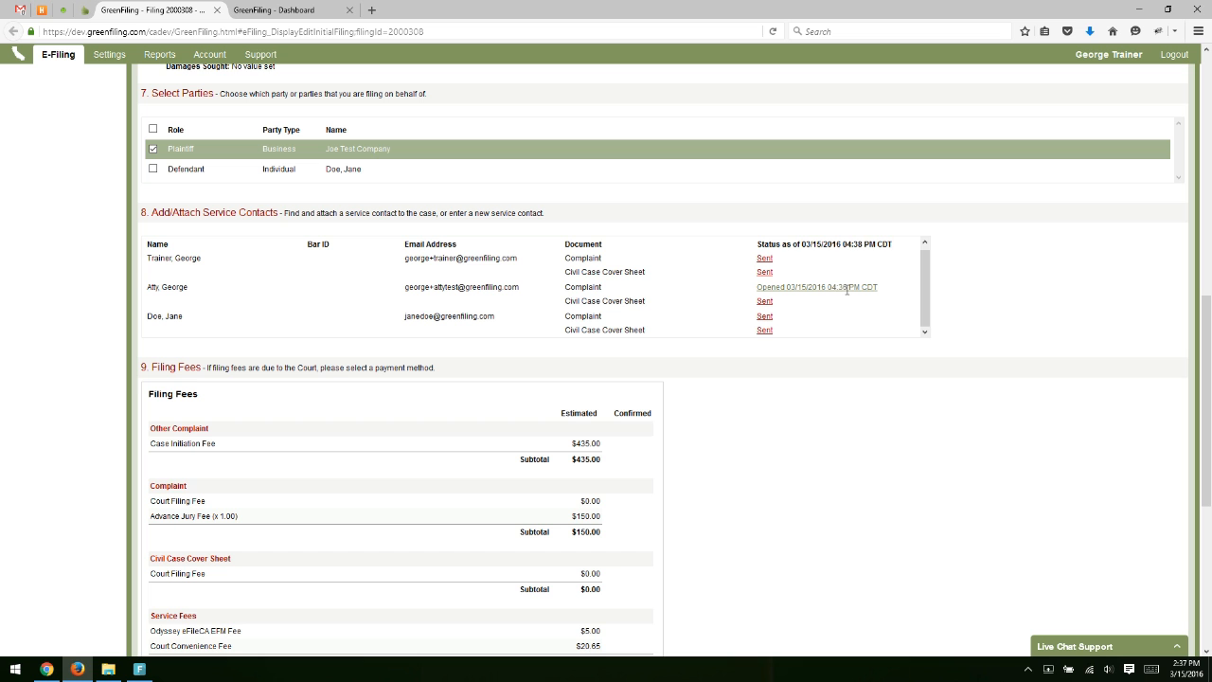
scroll(865, 344, "up", 8)
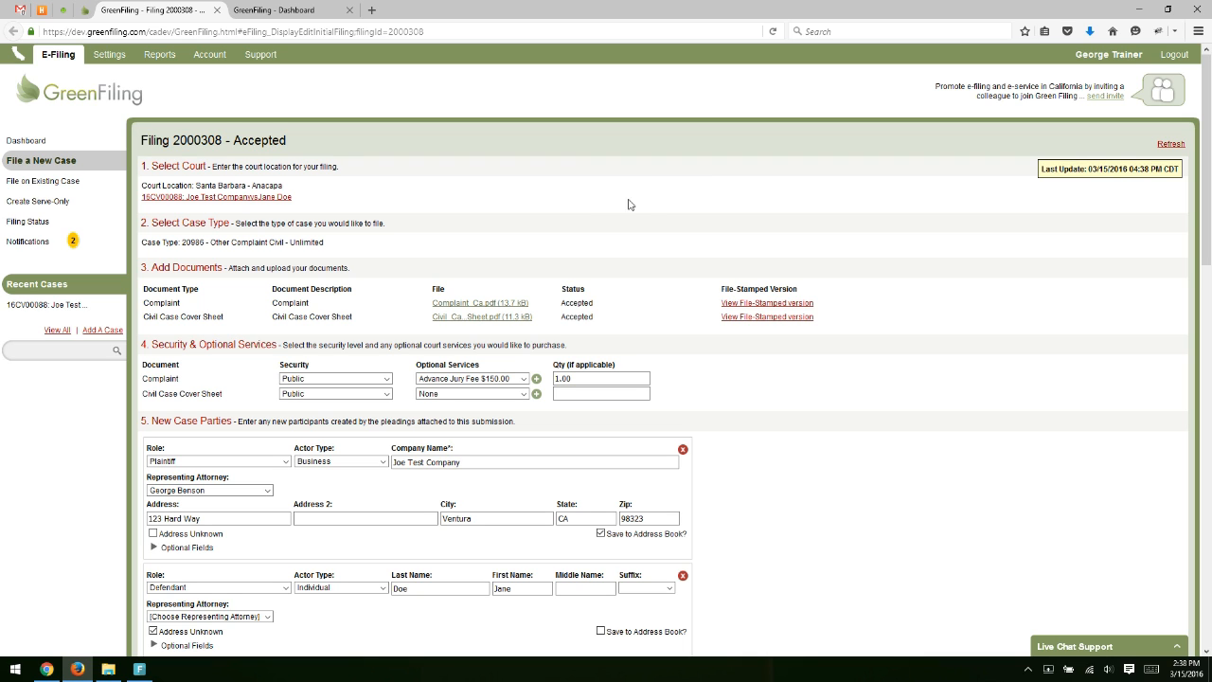
From the Gmail receipt, open the GreenFiling case page for 16CV00088.
left_click(26, 11)
left_click(740, 310)
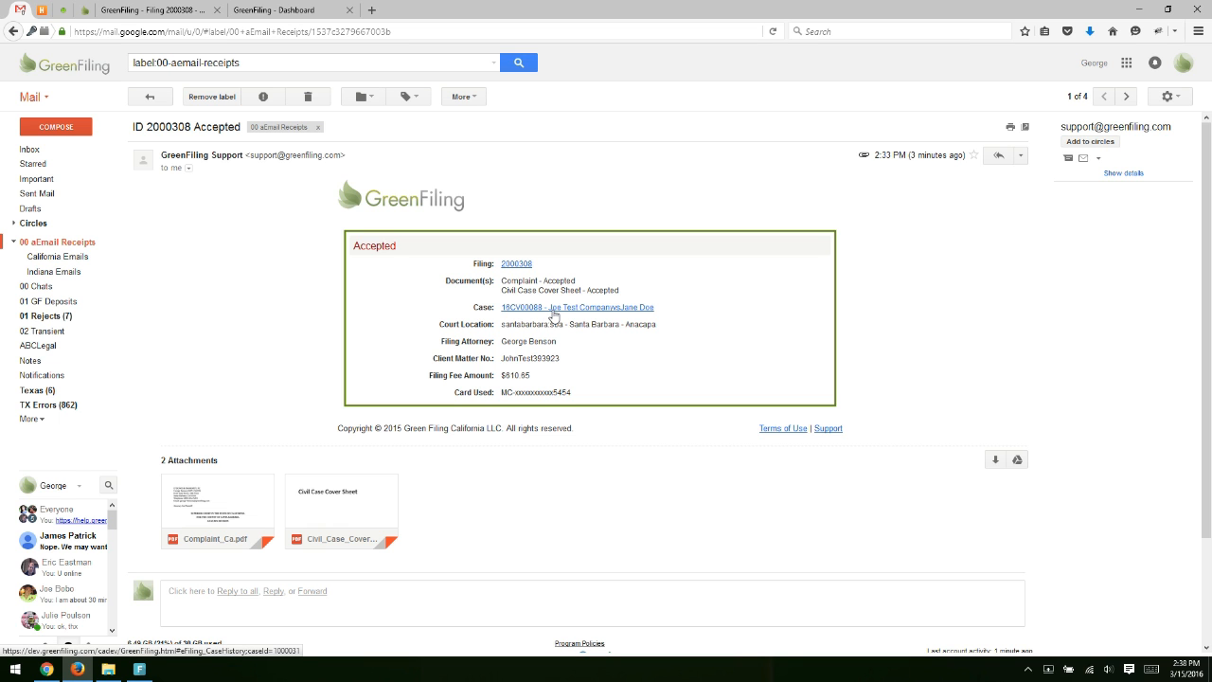
left_click(554, 312)
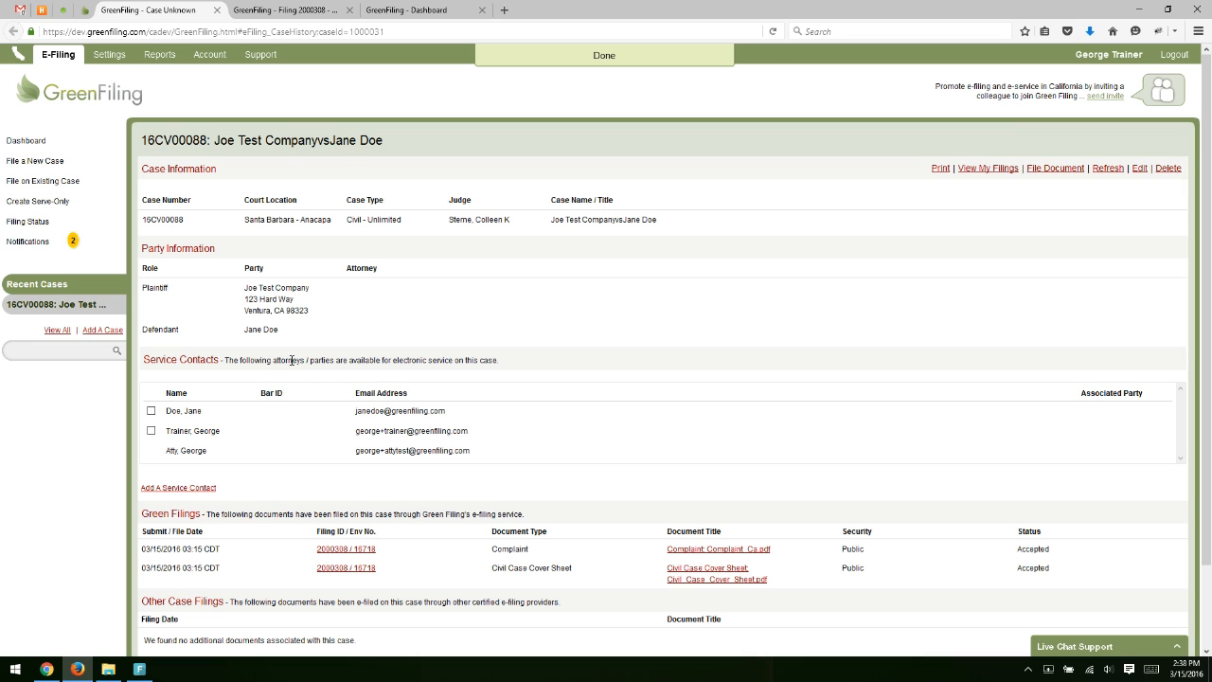
Review the case information listing both documents as Accepted, then return to the Gmail receipt.
scroll(247, 320, "down", 1)
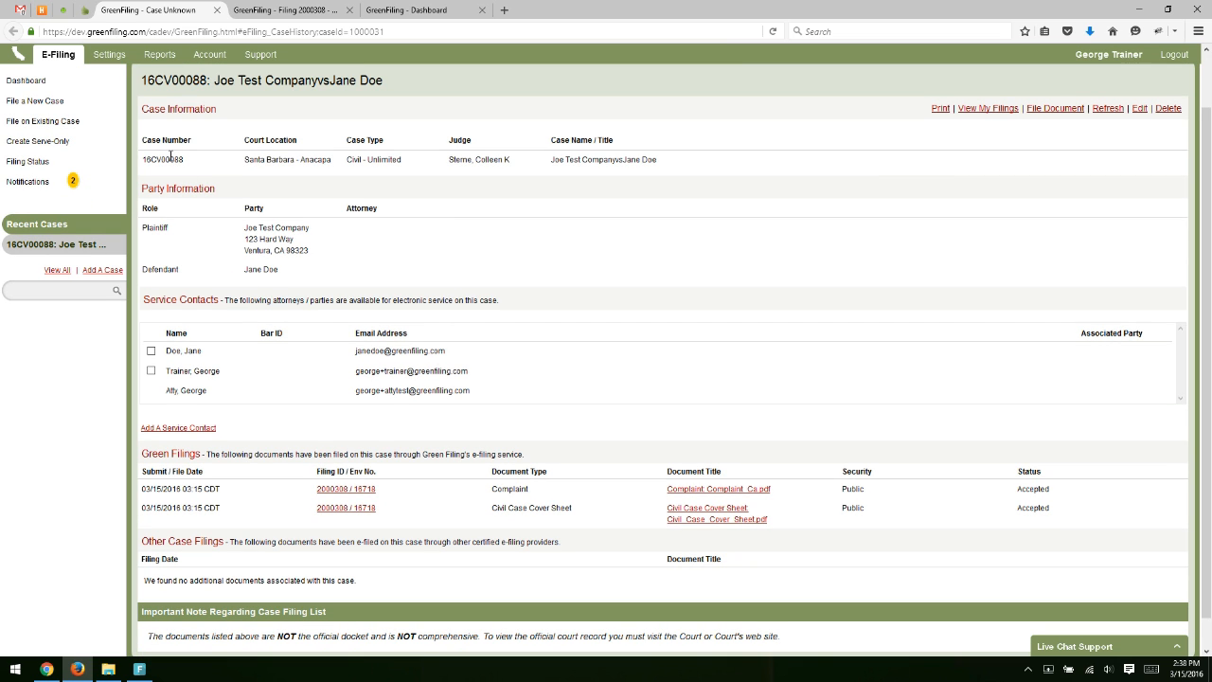
left_click_drag(142, 138, 662, 173)
left_click(663, 171)
scroll(507, 266, "down", 1)
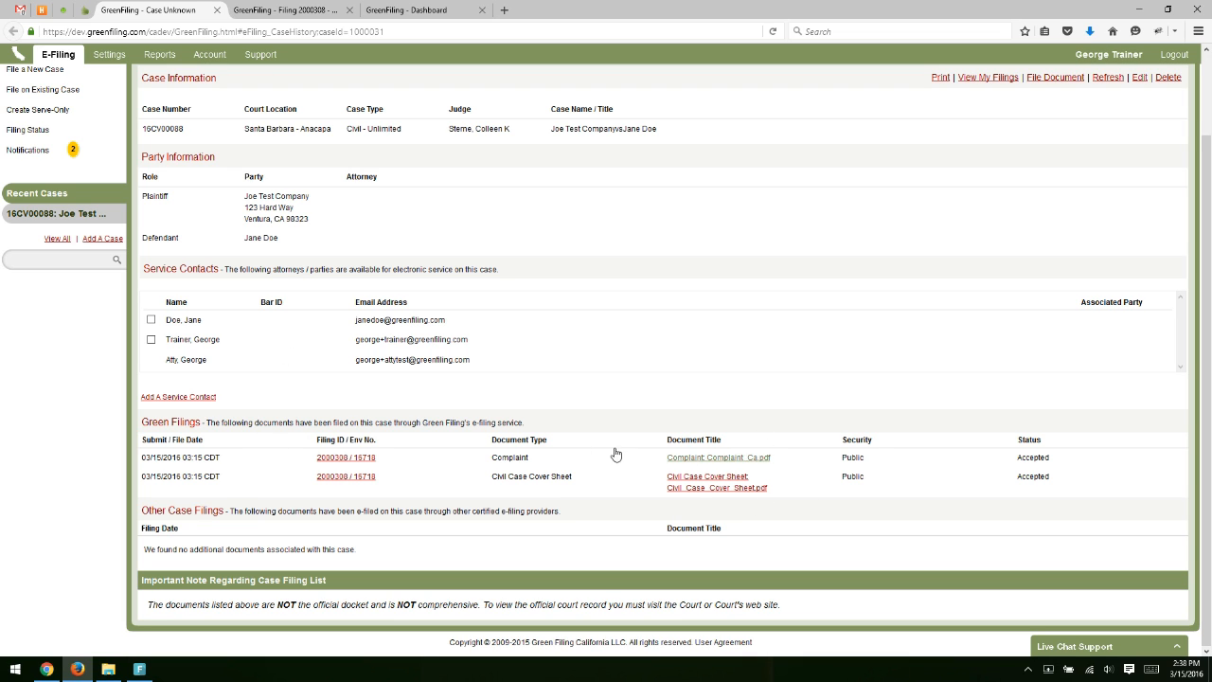
scroll(850, 424, "up", 2)
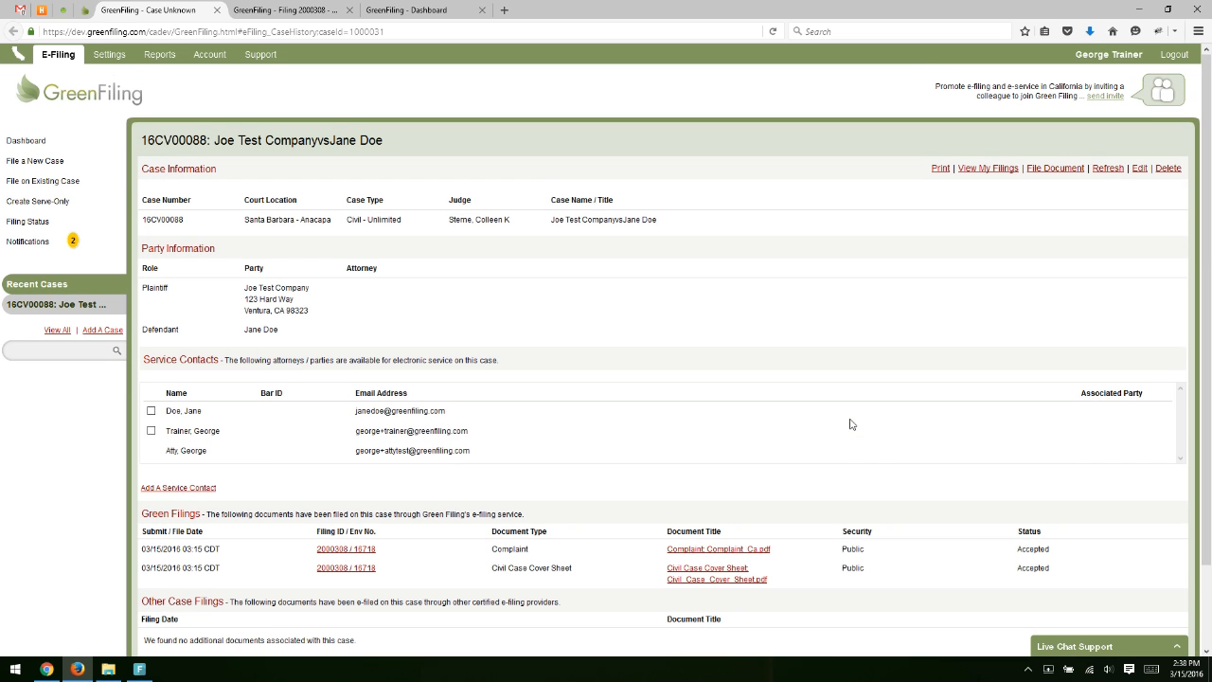
left_click(19, 10)
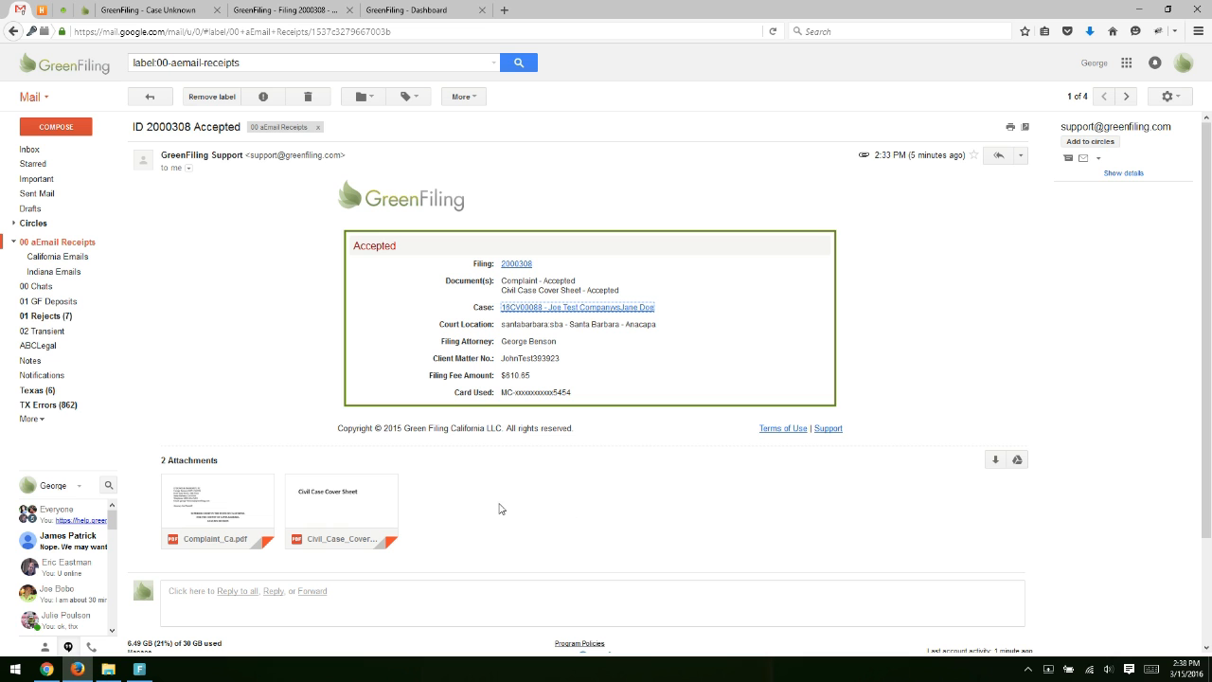
Preview the Complaint_Ca.pdf attachment and close the preview.
left_click(203, 500)
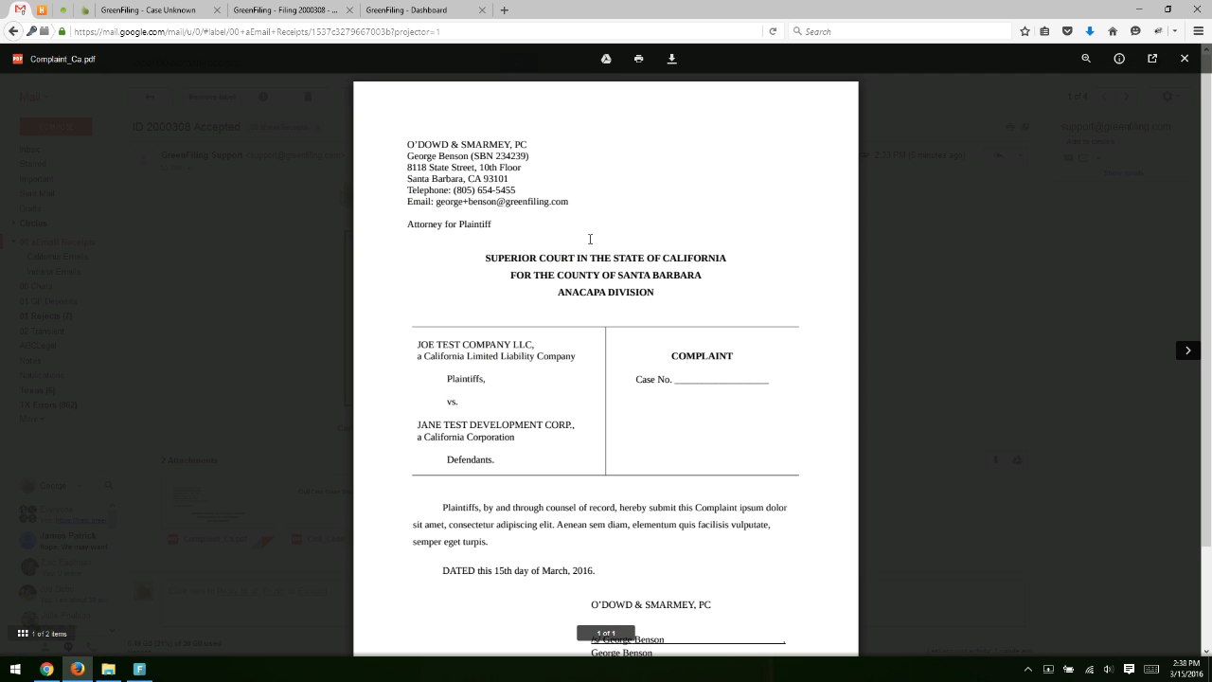
scroll(635, 419, "down", 1)
scroll(637, 422, "up", 1)
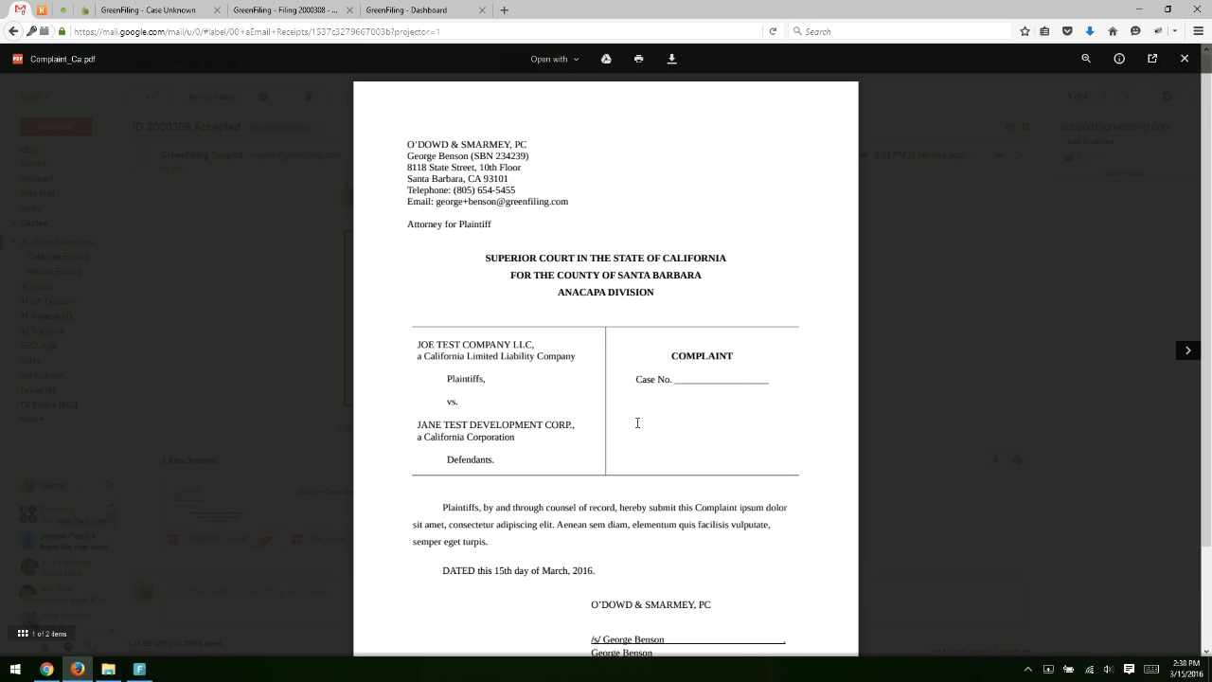
scroll(635, 422, "down", 1)
left_click(261, 297)
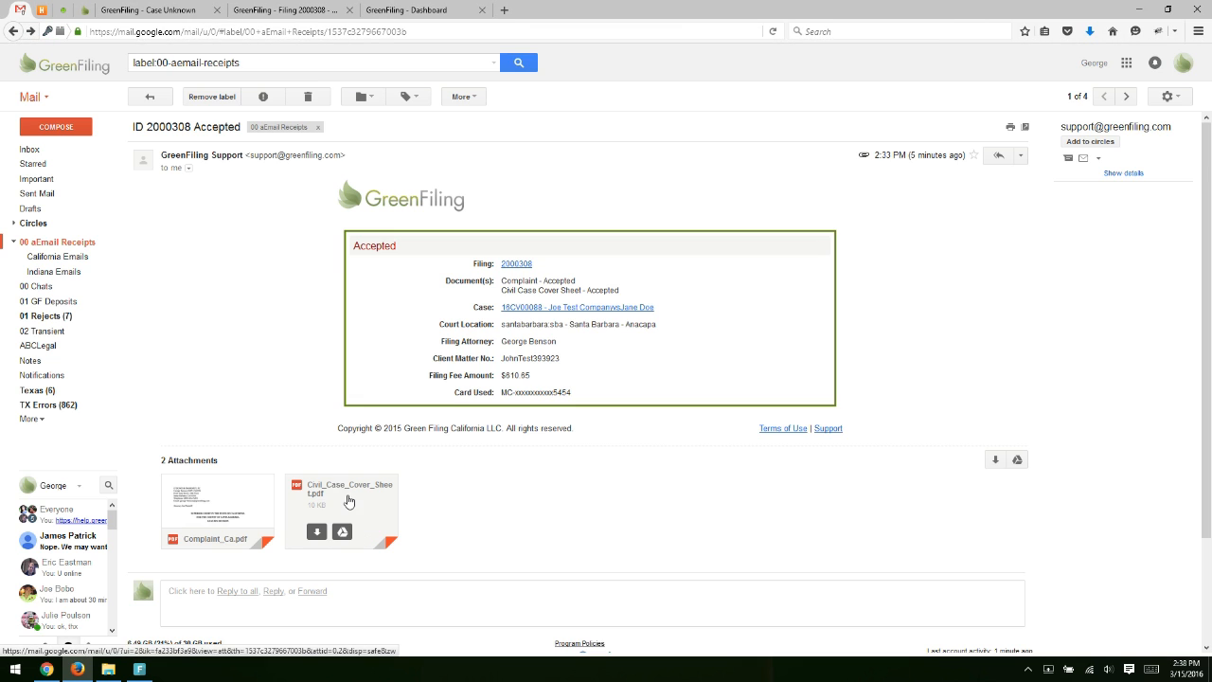
Preview the civil case cover sheet attachment, then close the Case and Filing 2000308 tabs.
left_click(312, 497)
scroll(642, 355, "up", 1)
left_click(227, 316)
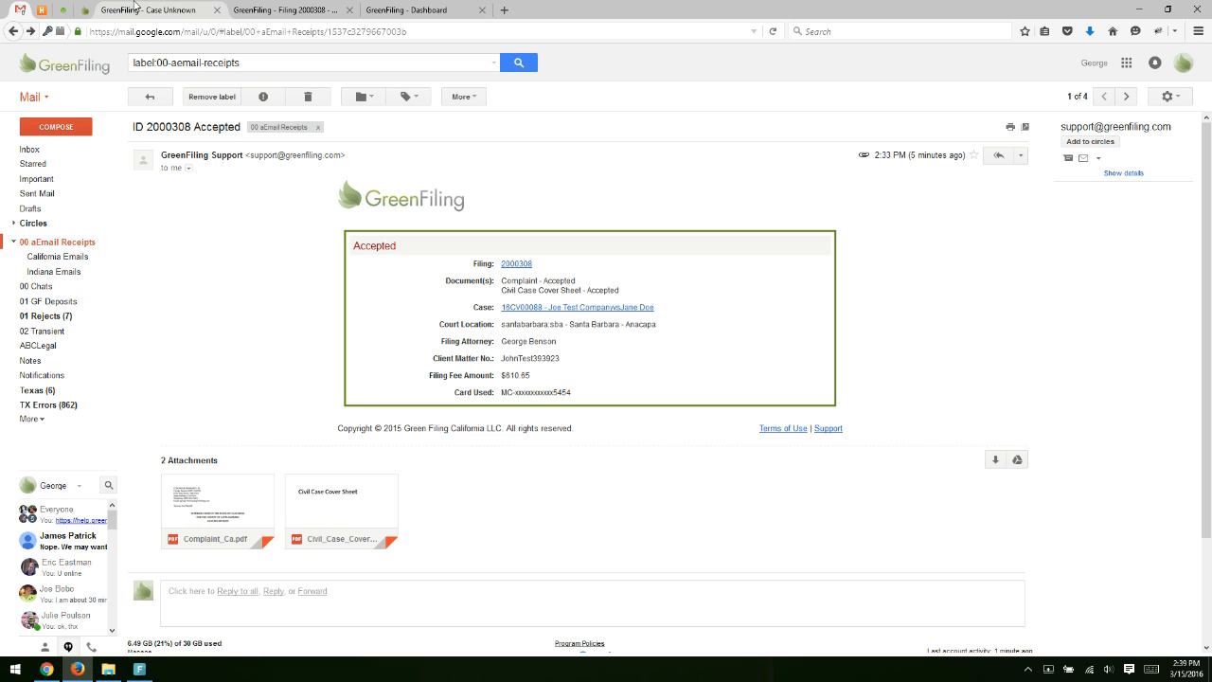
left_click(217, 10)
left_click(216, 10)
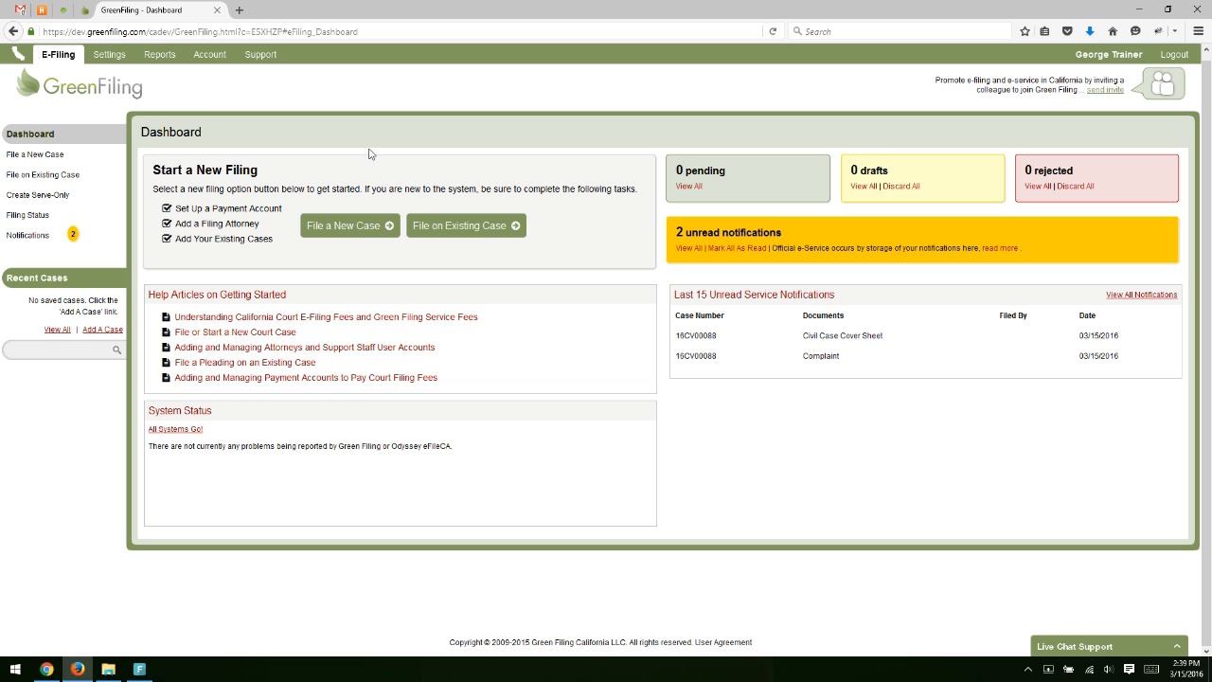
In User Preferences, uncheck the Filing Accepted, Filing Rejected and Filing Submitted email notifications.
left_click(115, 56)
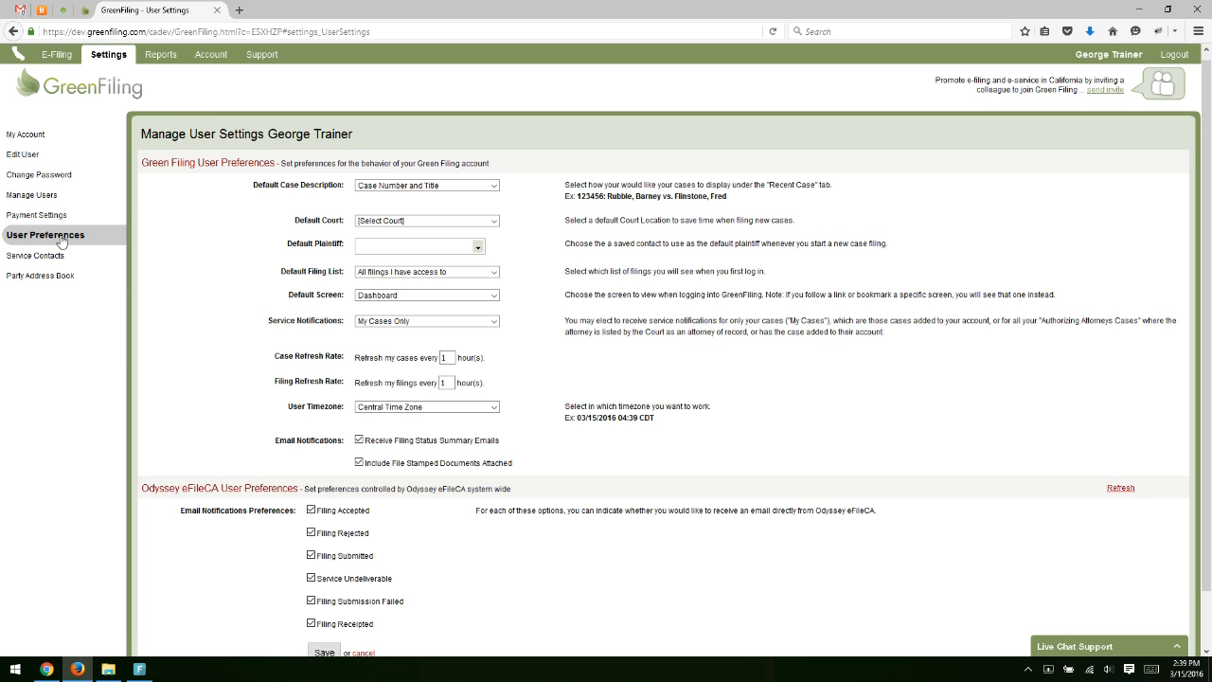
scroll(238, 326, "down", 1)
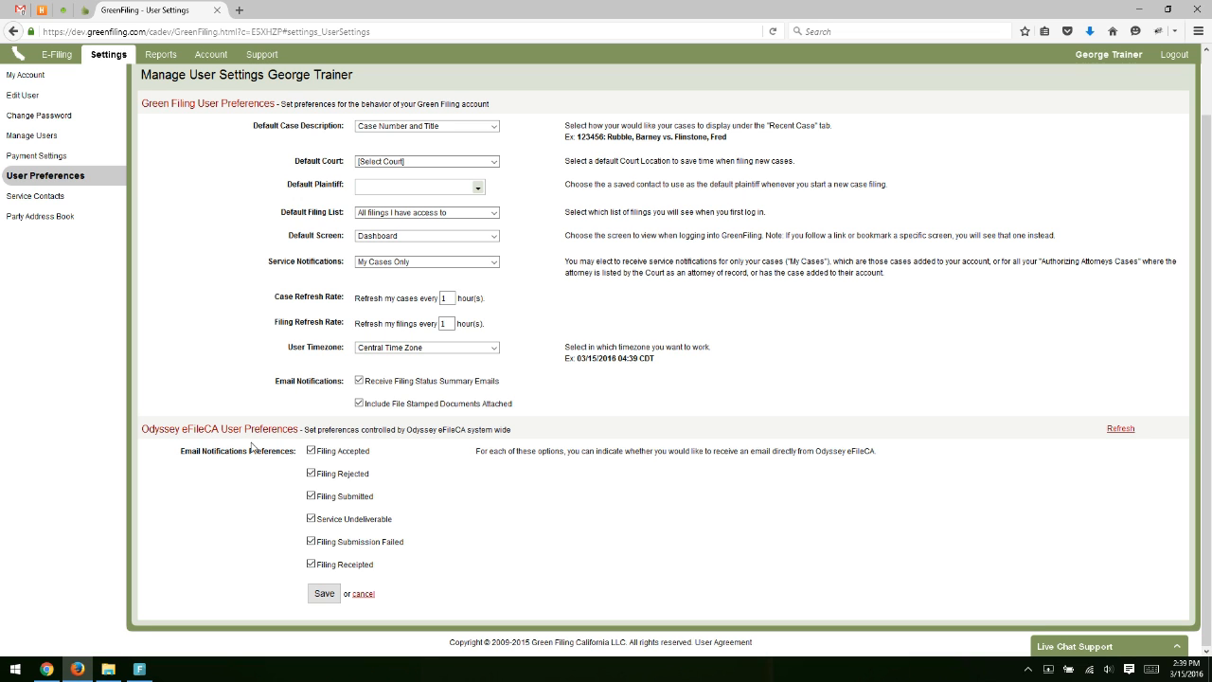
left_click(352, 454)
left_click(356, 473)
left_click(362, 500)
left_click(19, 10)
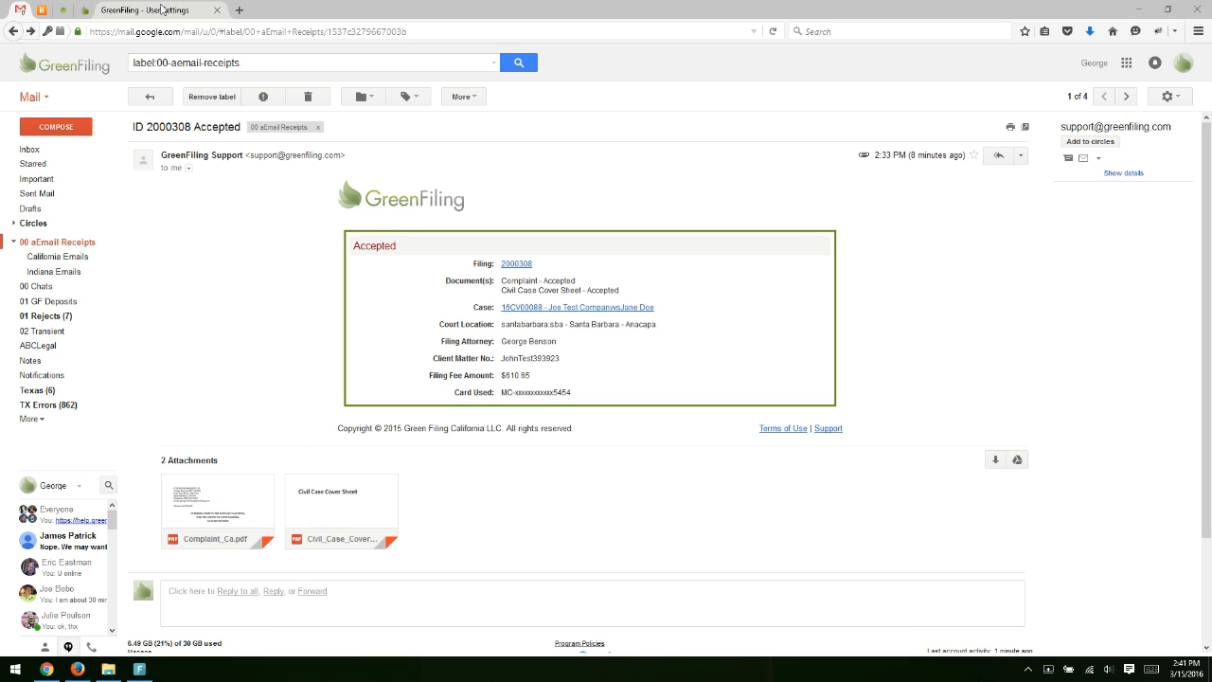
left_click(161, 10)
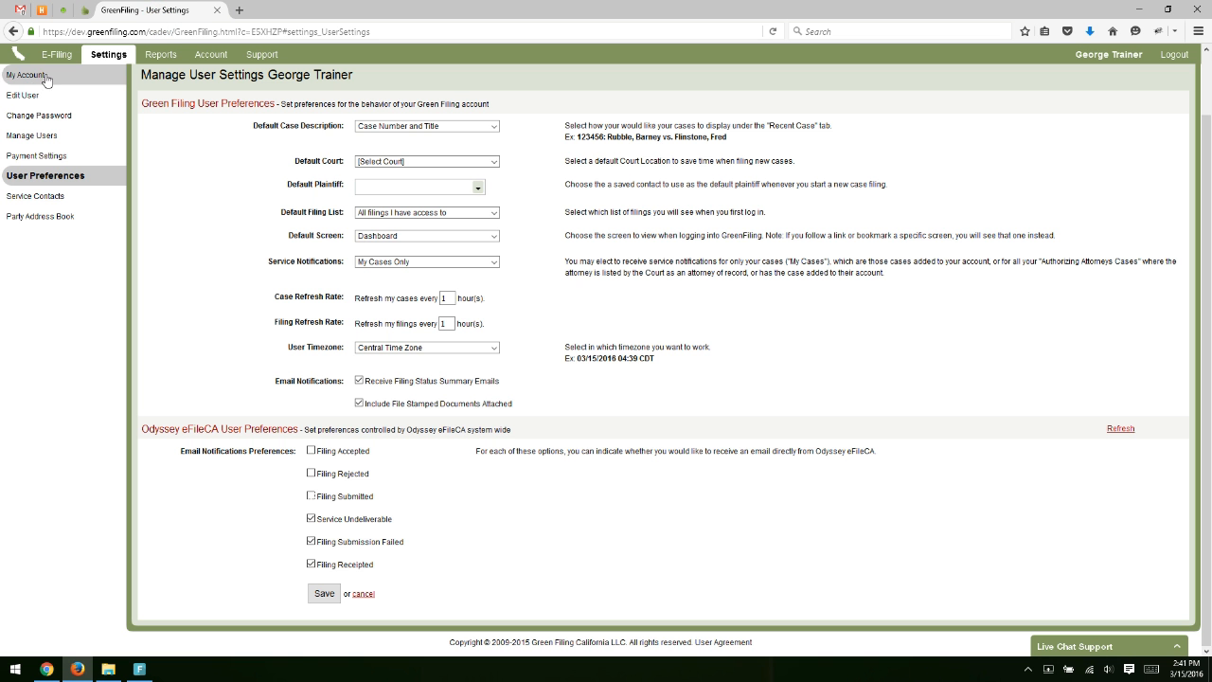
scroll(91, 185, "up", 2)
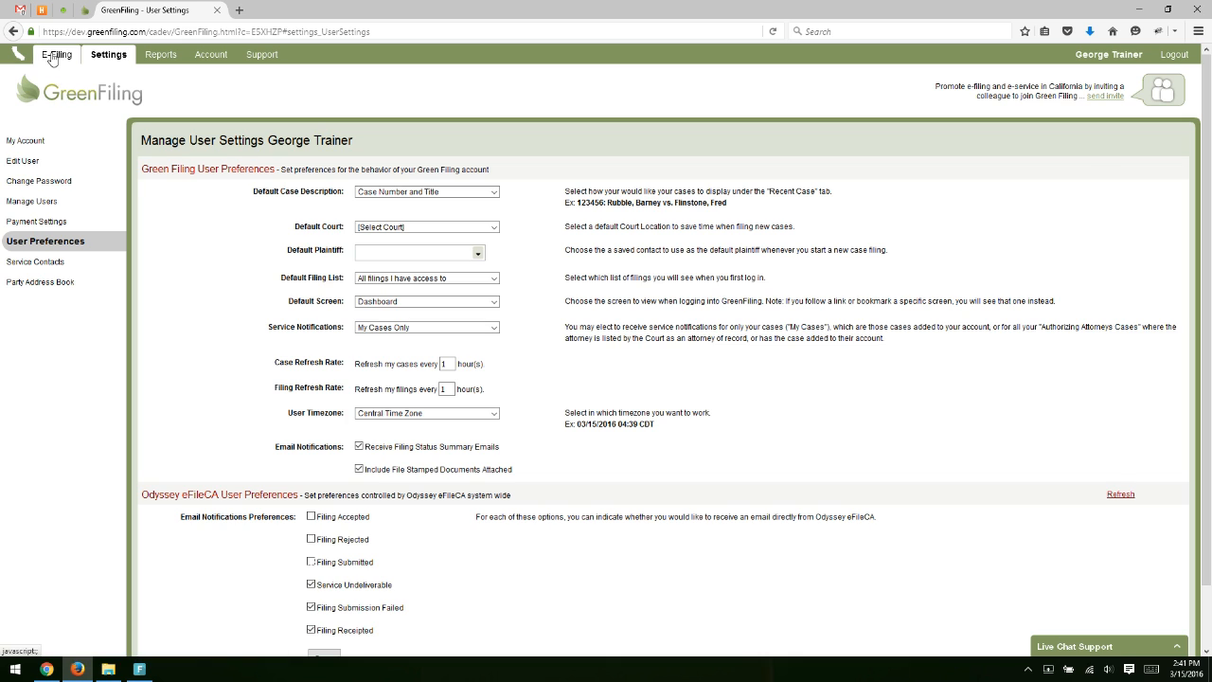
Go back to the E-Filing area and open the Dashboard, checking the 0 pending count.
left_click(53, 54)
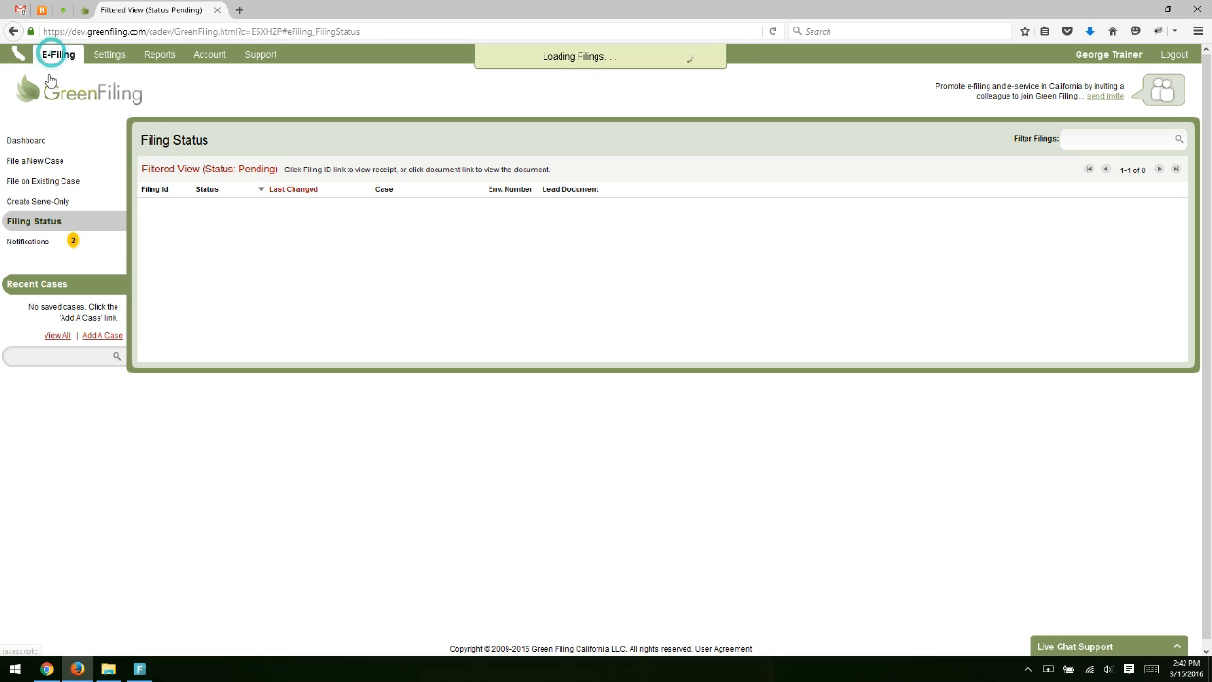
left_click(28, 144)
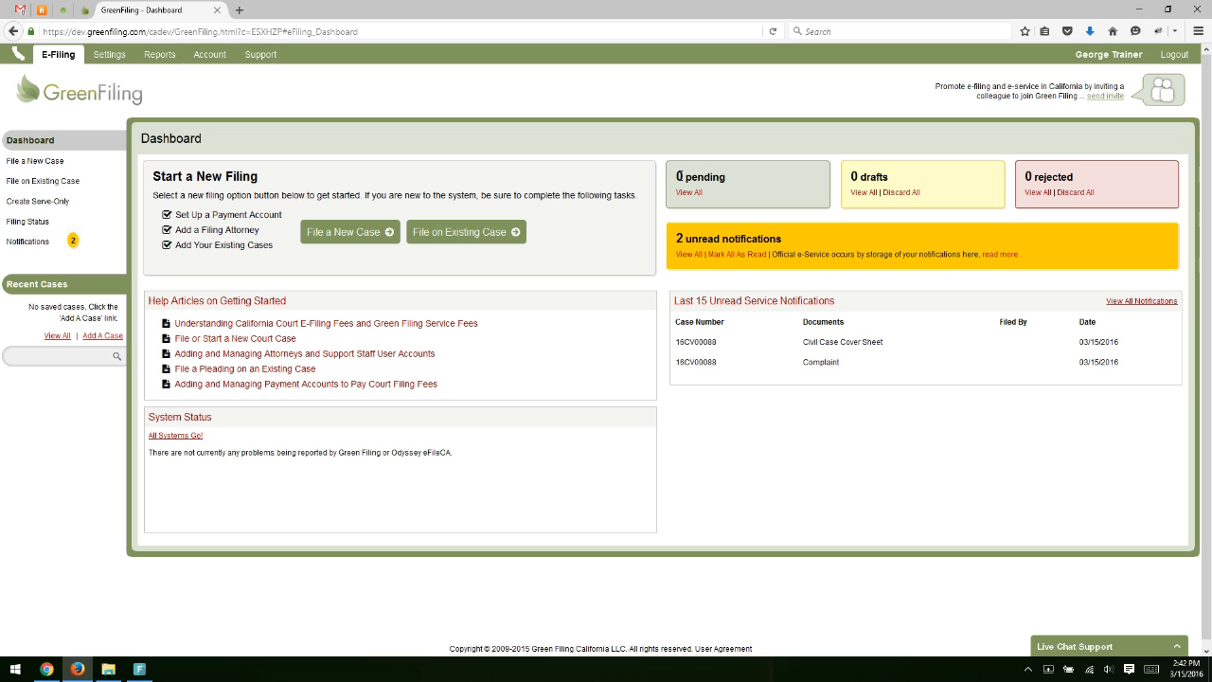
left_click_drag(677, 180, 733, 179)
left_click(733, 179)
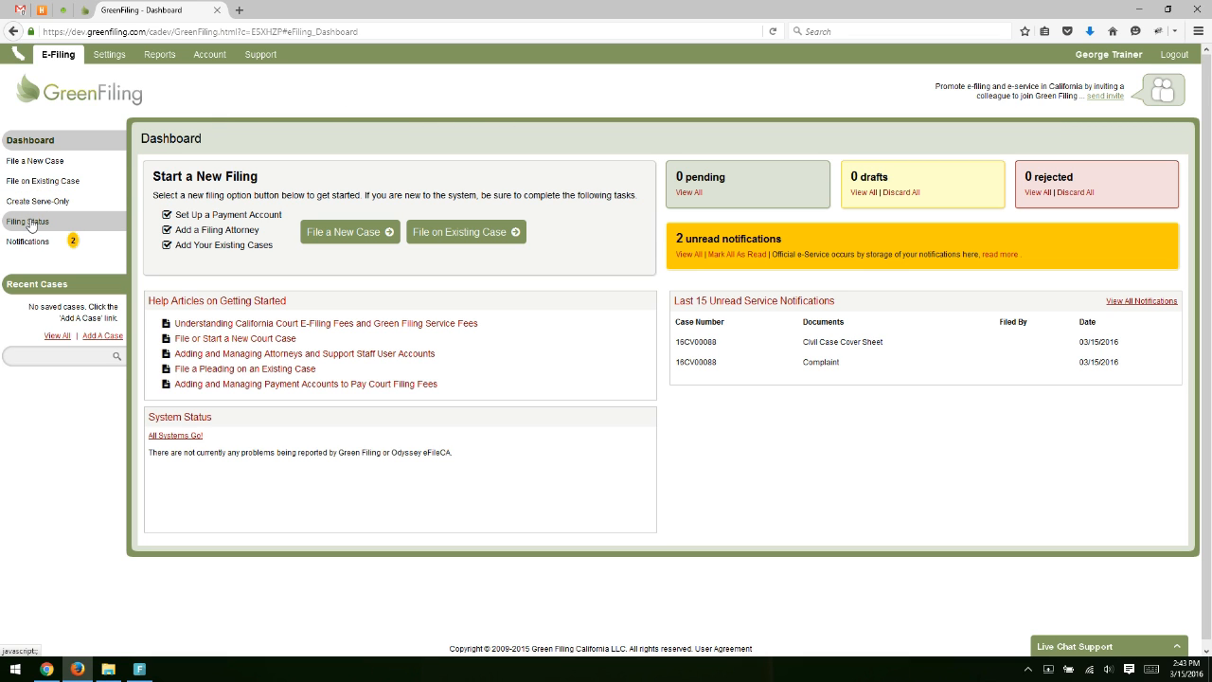
Filter the Filing Status page to All Filings, showing accepted envelopes 16718 and 16715.
left_click(30, 223)
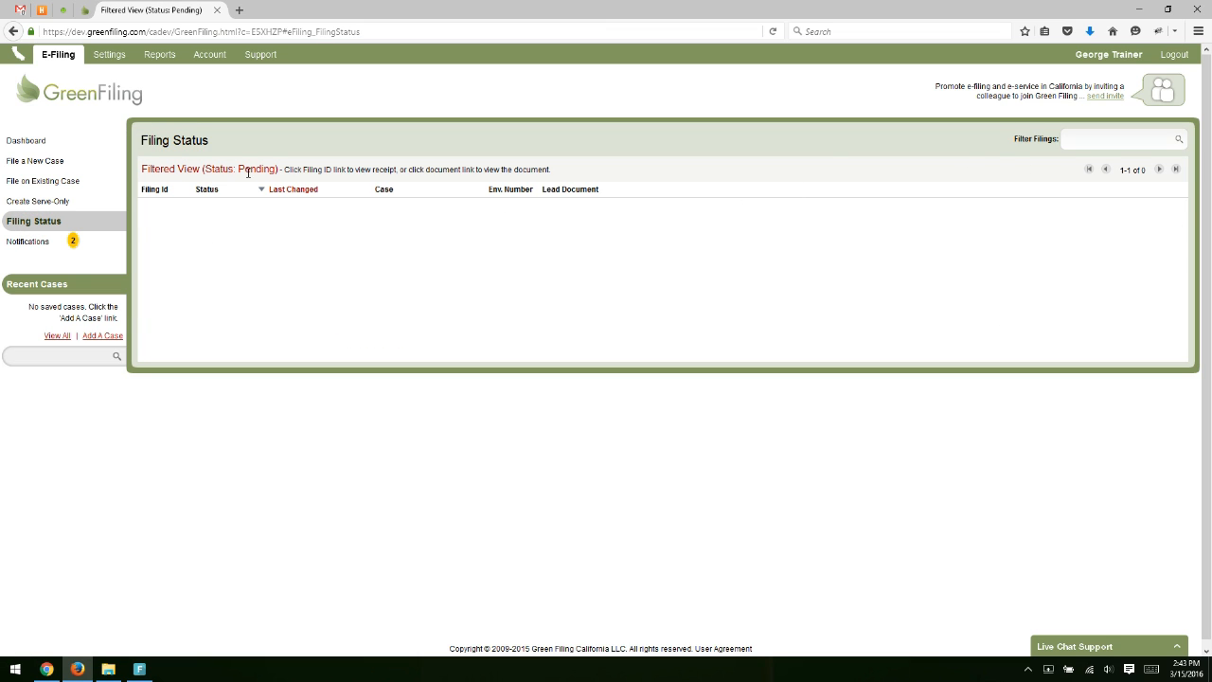
left_click(1071, 139)
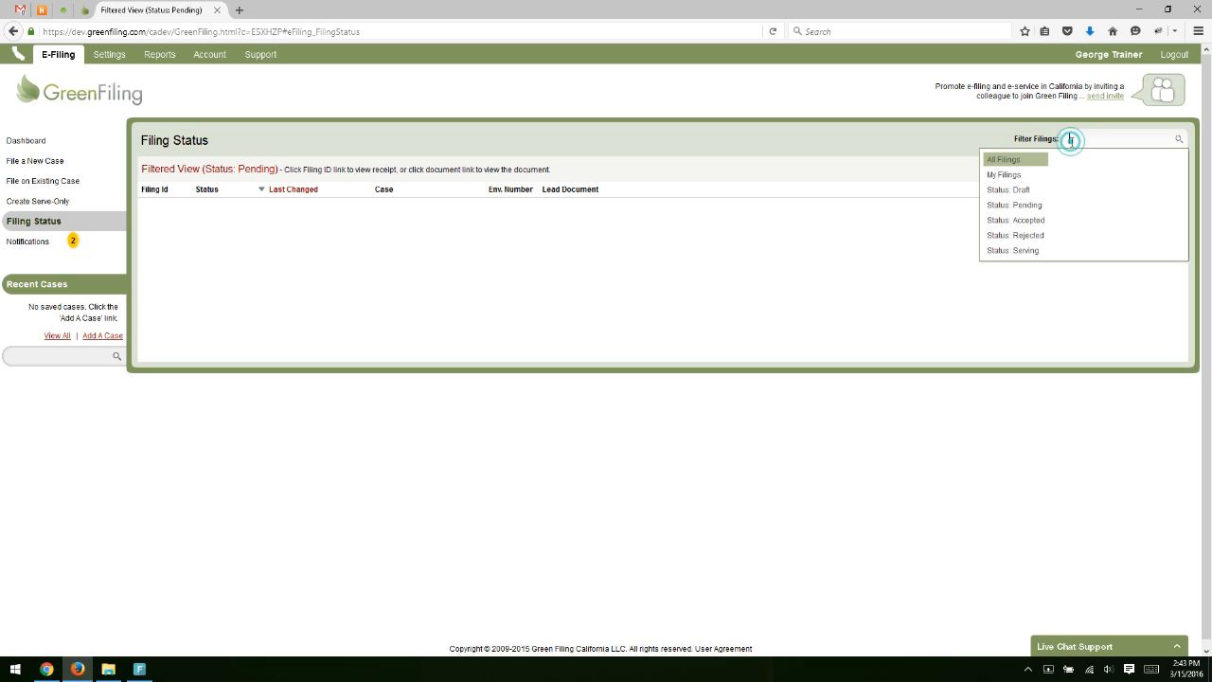
left_click(1002, 160)
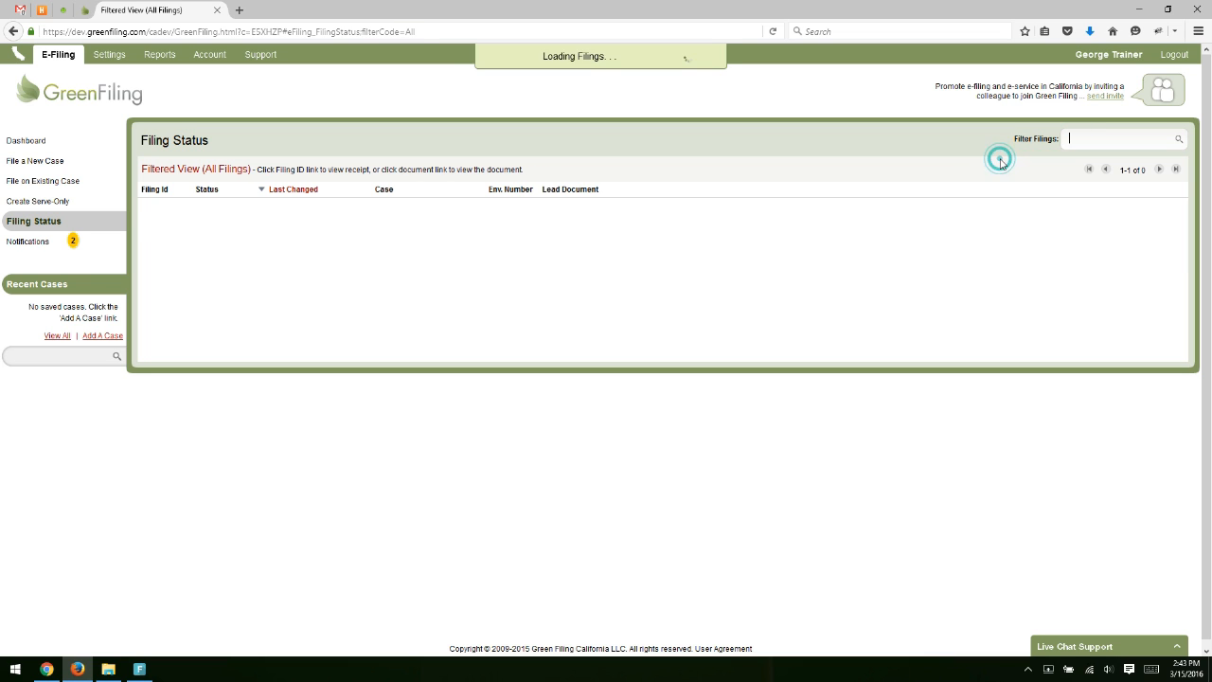
left_click(381, 331)
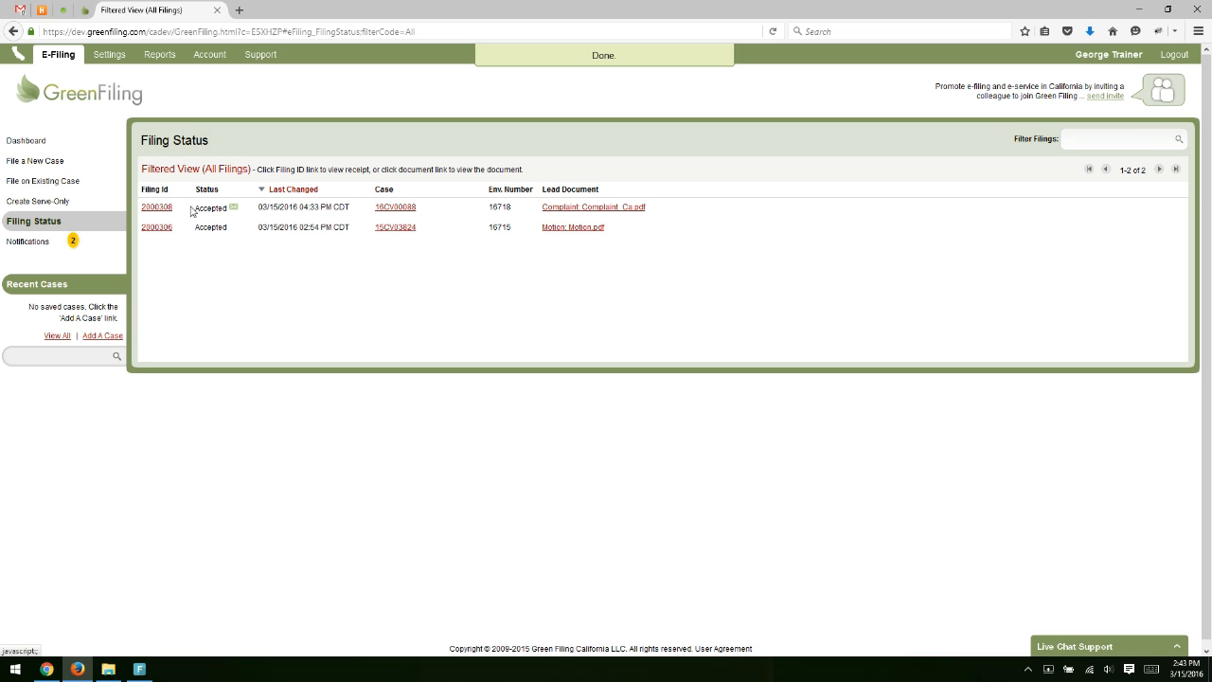
left_click(253, 270)
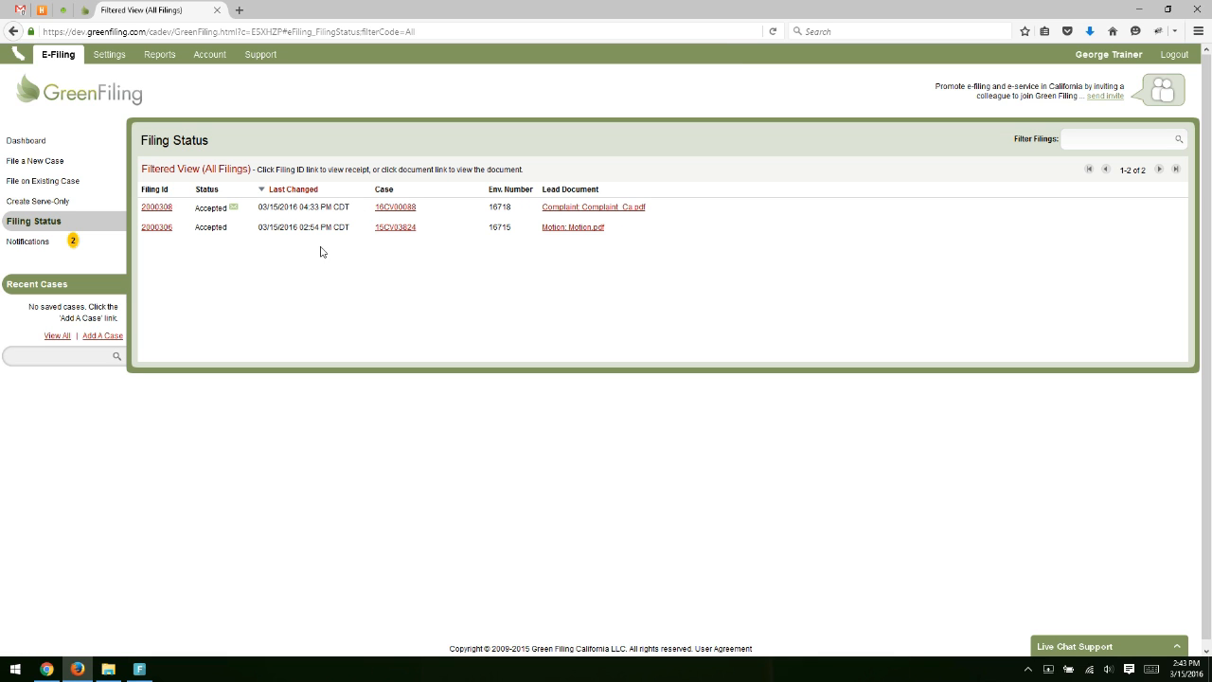
mouse_move(209, 212)
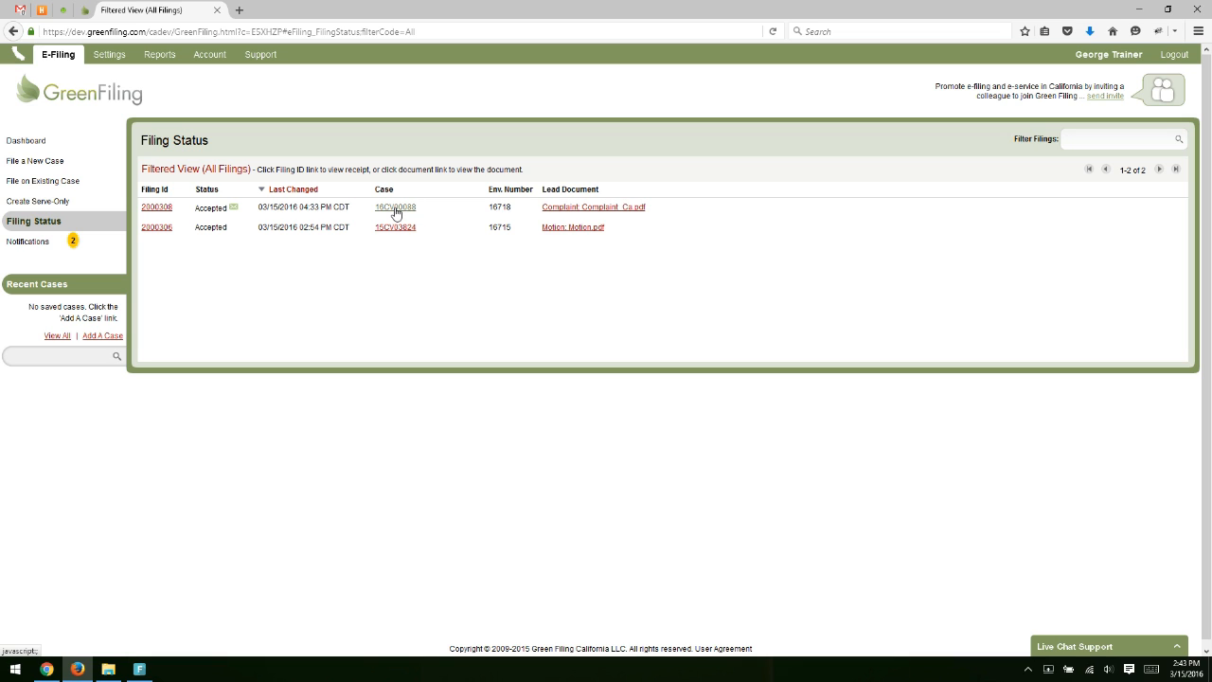
mouse_move(396, 213)
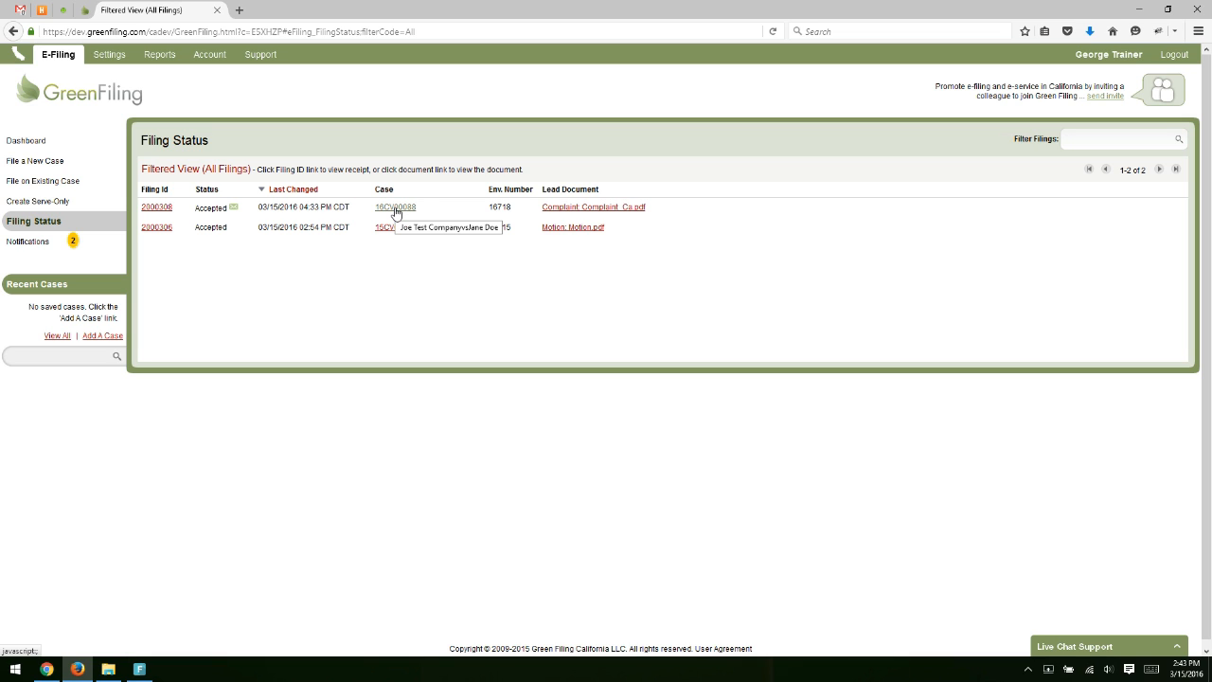